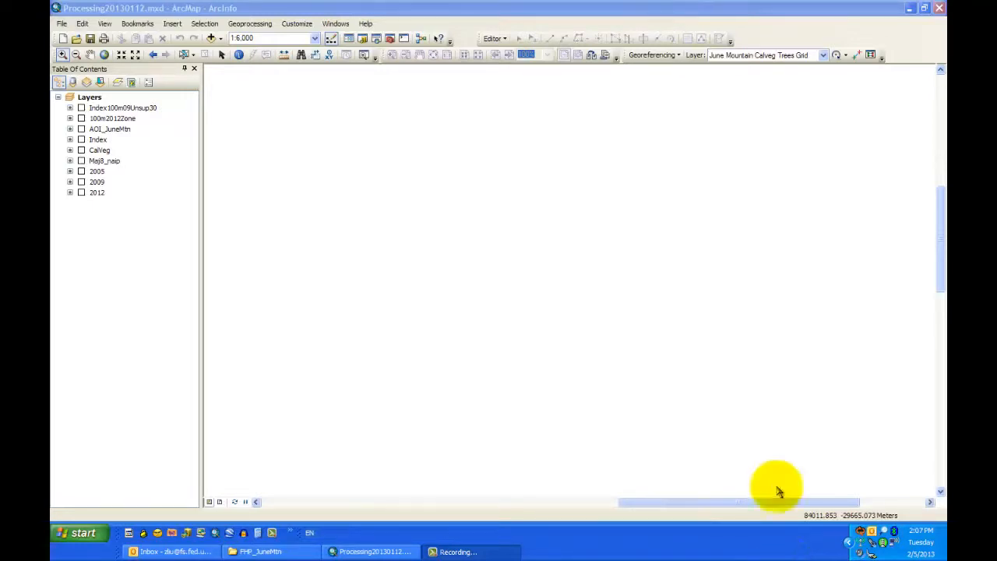
Step: Preview the 2012, 2005, Index100m09Unsup30 and CalVeg layers one at a time, hiding each again after viewing
left_click(82, 195)
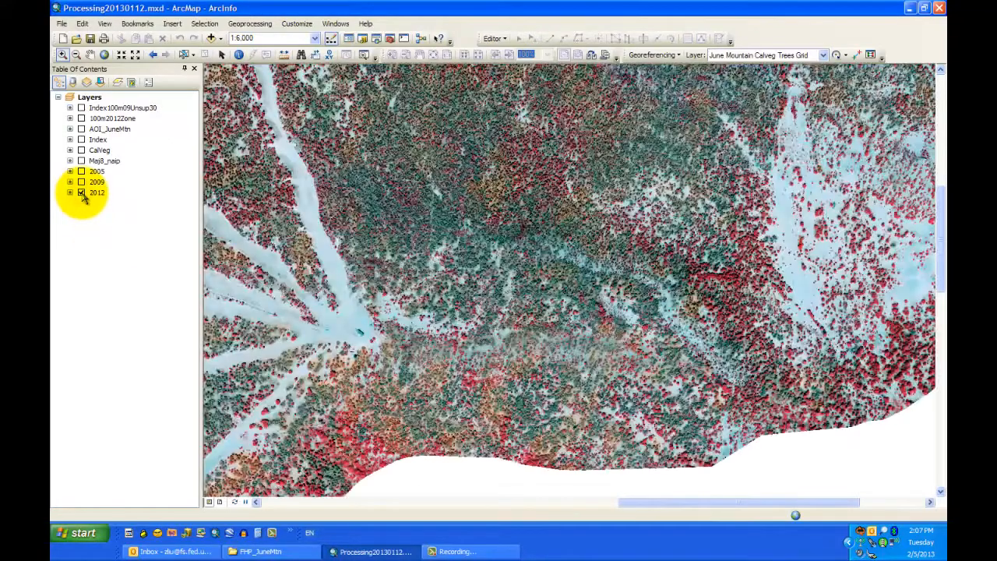
left_click(82, 193)
left_click(82, 172)
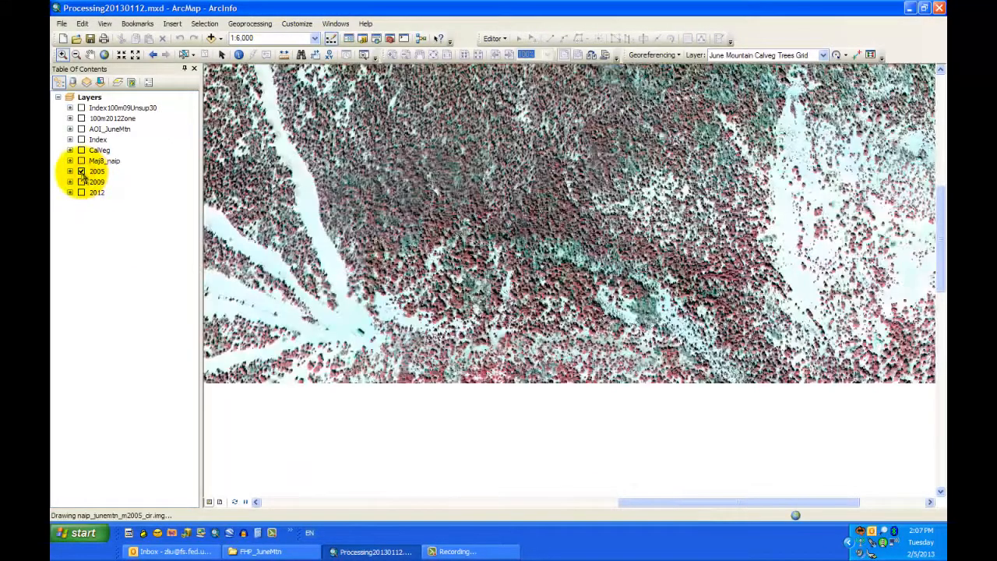
left_click(81, 172)
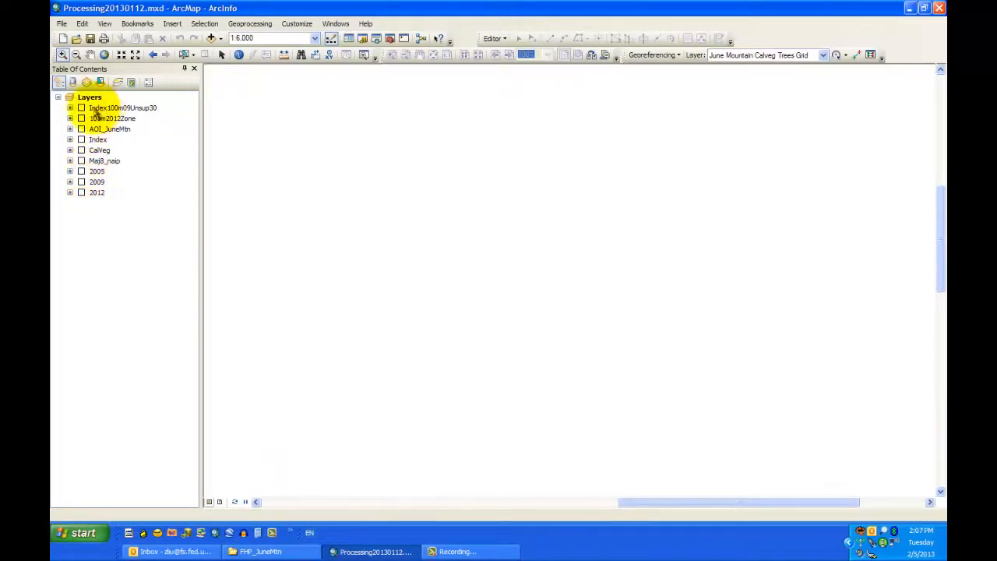
left_click(81, 108)
left_click(81, 109)
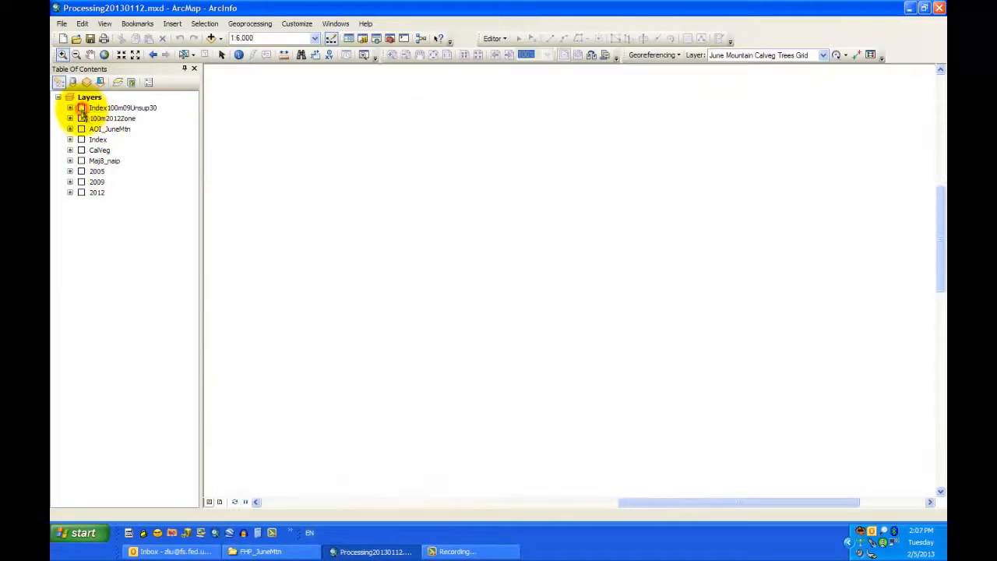
left_click(81, 150)
left_click(81, 150)
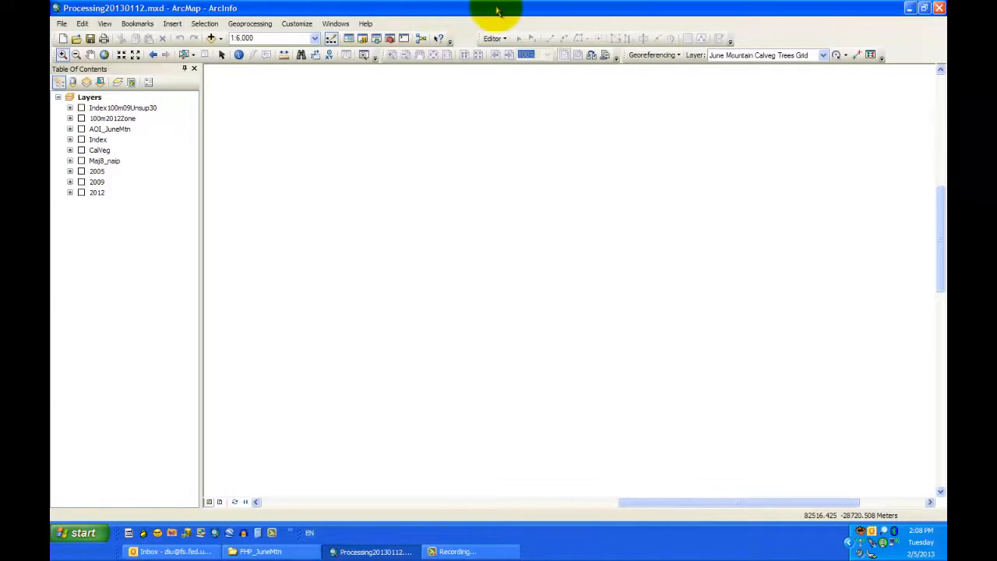
Step: Open the Catalog window and browse the folder connections to the Tutorial folder in W:\FHP_JuneMtn
left_click(363, 39)
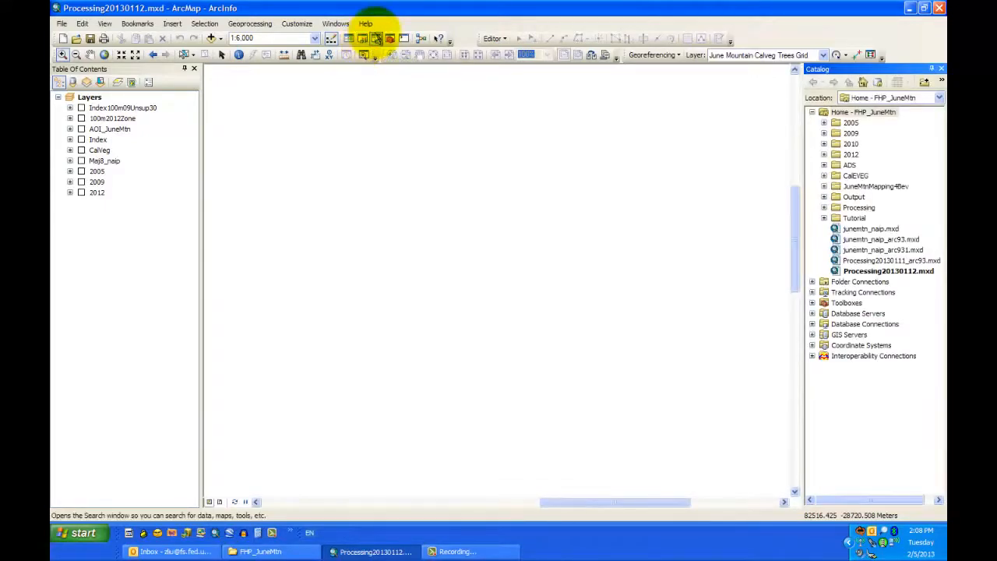
left_click_drag(849, 70, 924, 285)
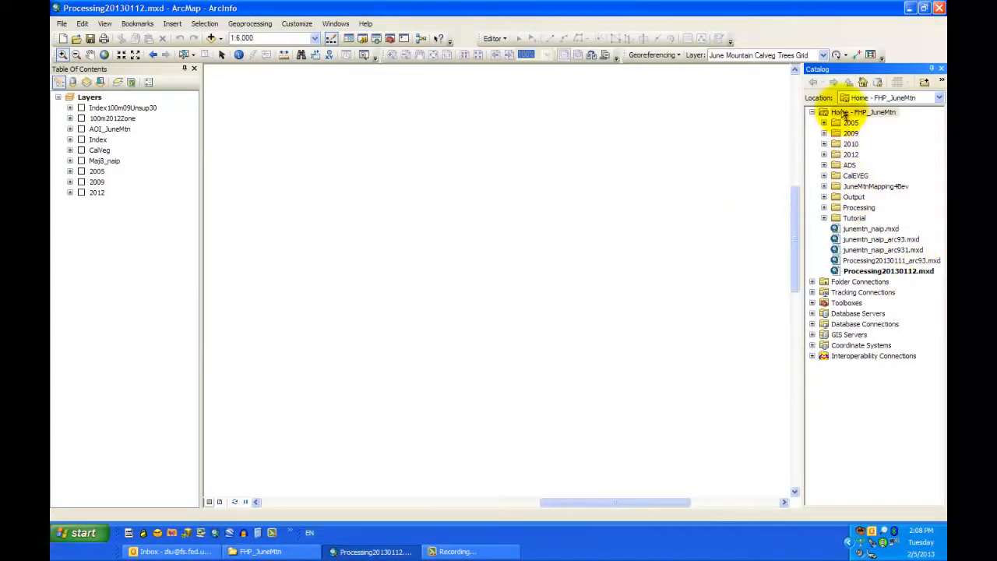
left_click(812, 113)
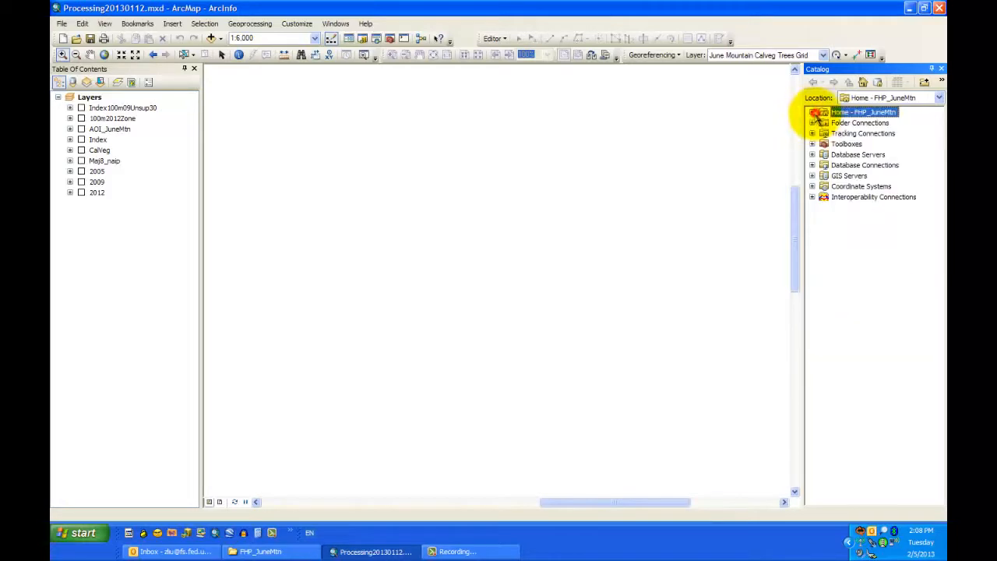
left_click(812, 124)
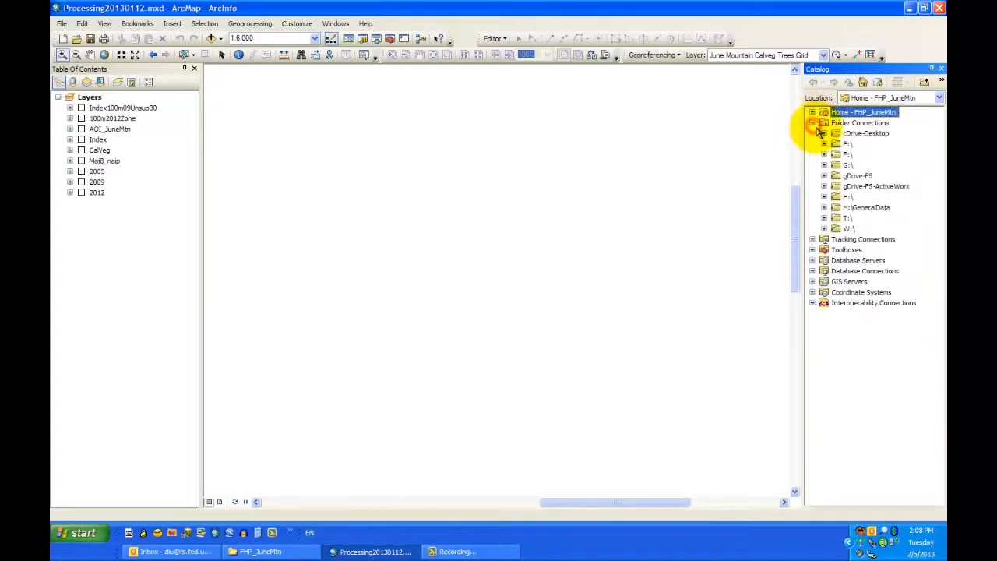
left_click(824, 229)
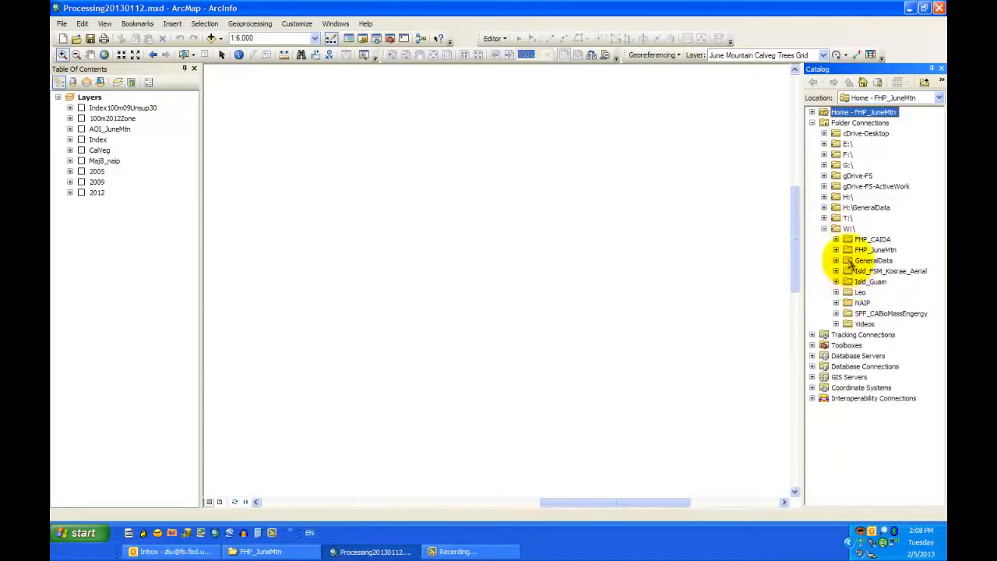
left_click(836, 250)
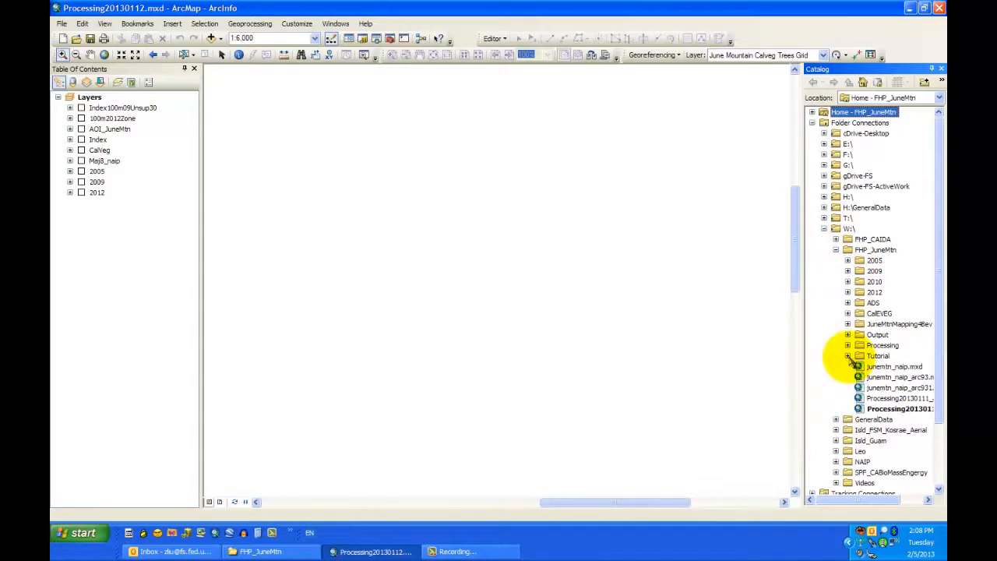
left_click(878, 356)
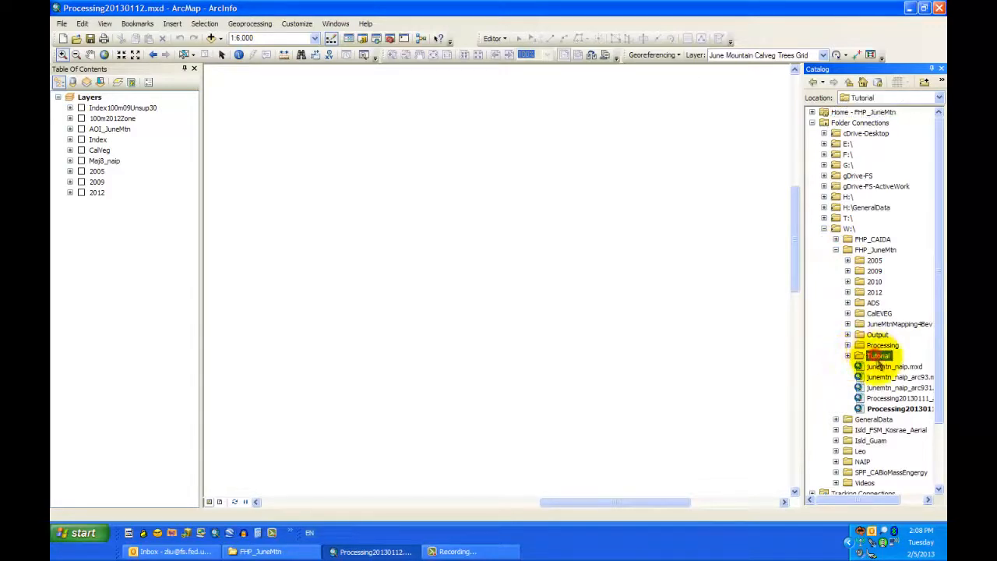
left_click(879, 356)
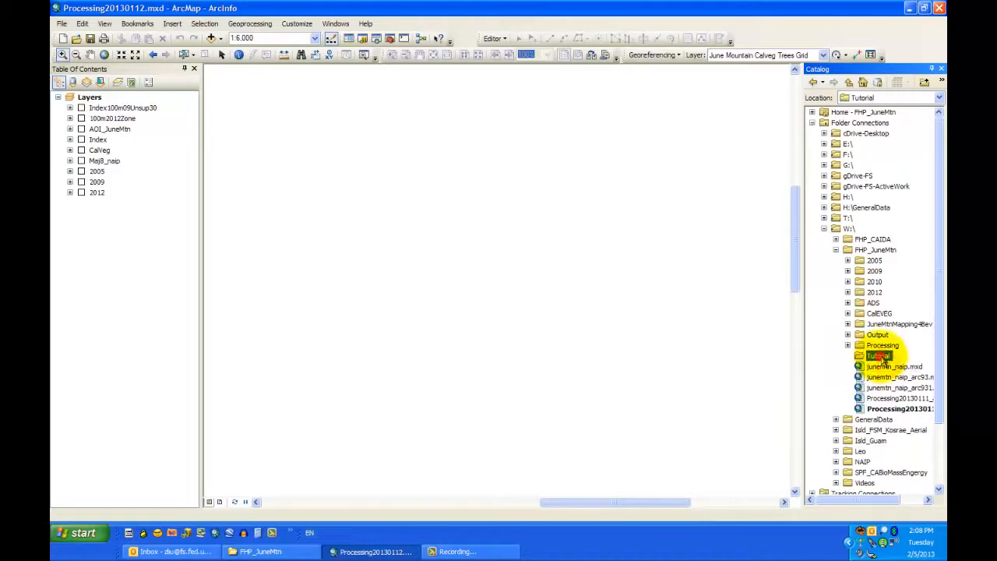
Step: Start a new shapefile in the Tutorial folder, named JuneMtn Tree Mortality 2005, with feature type Polygon
right_click(879, 359)
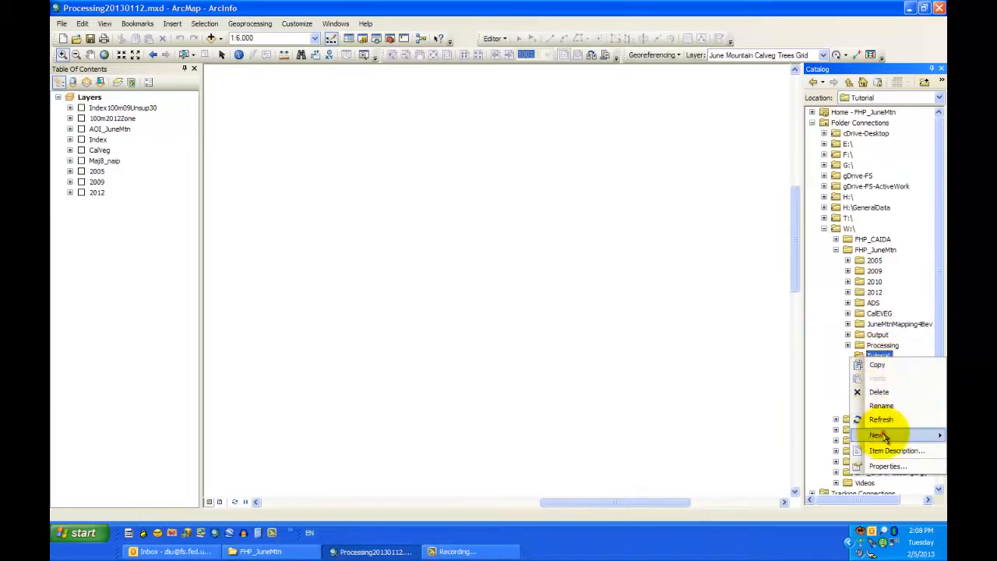
mouse_move(876, 435)
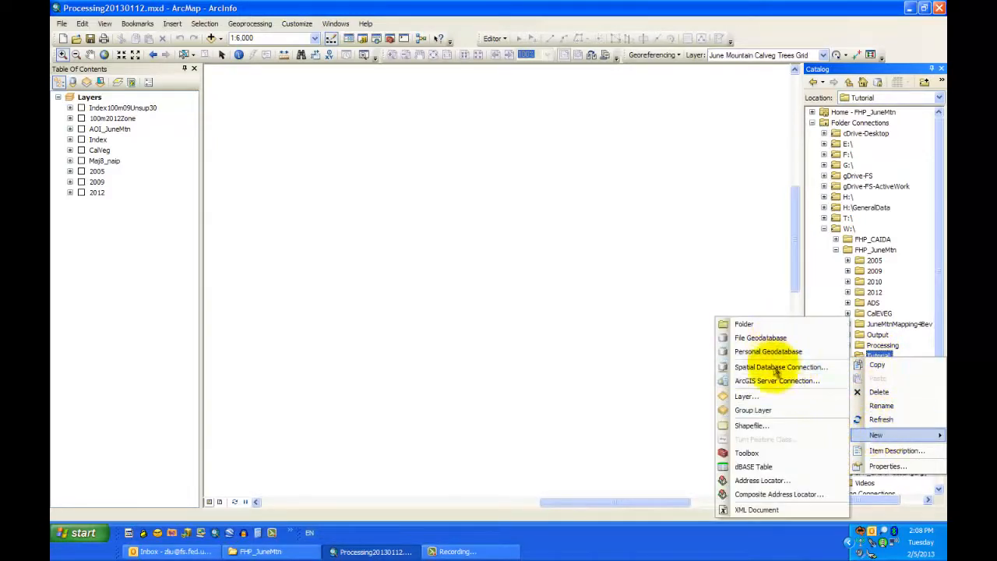
left_click(779, 431)
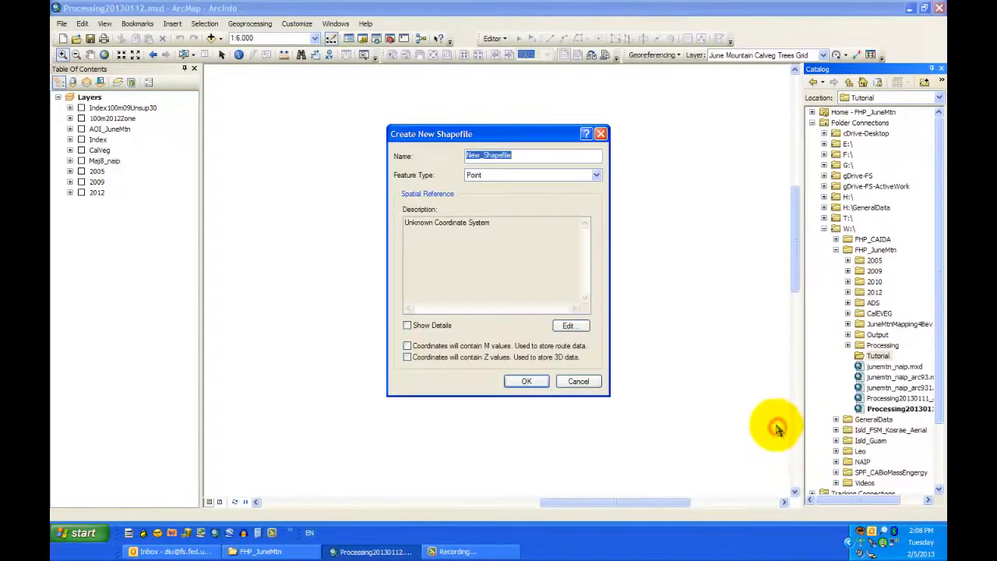
type("J")
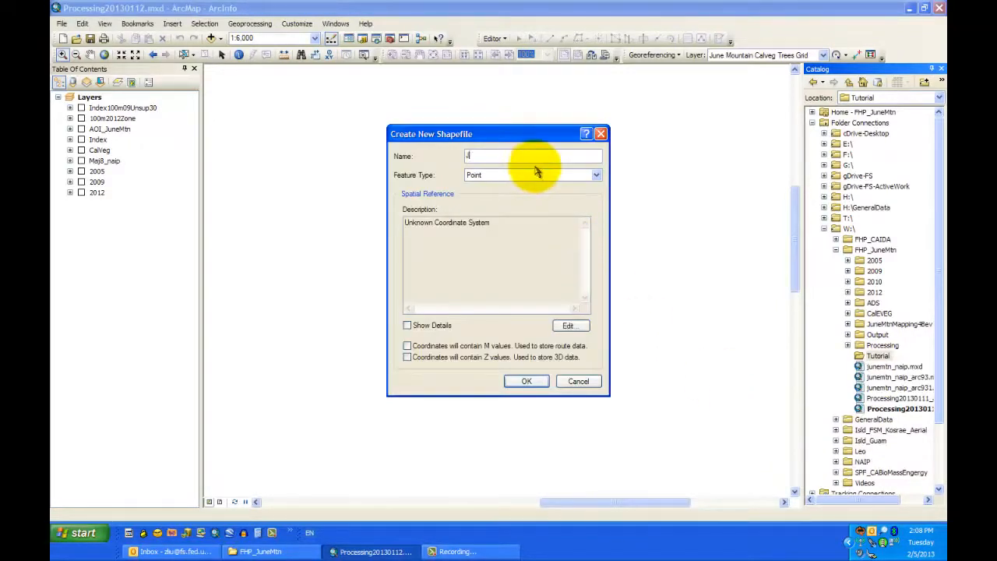
type("uneMtn")
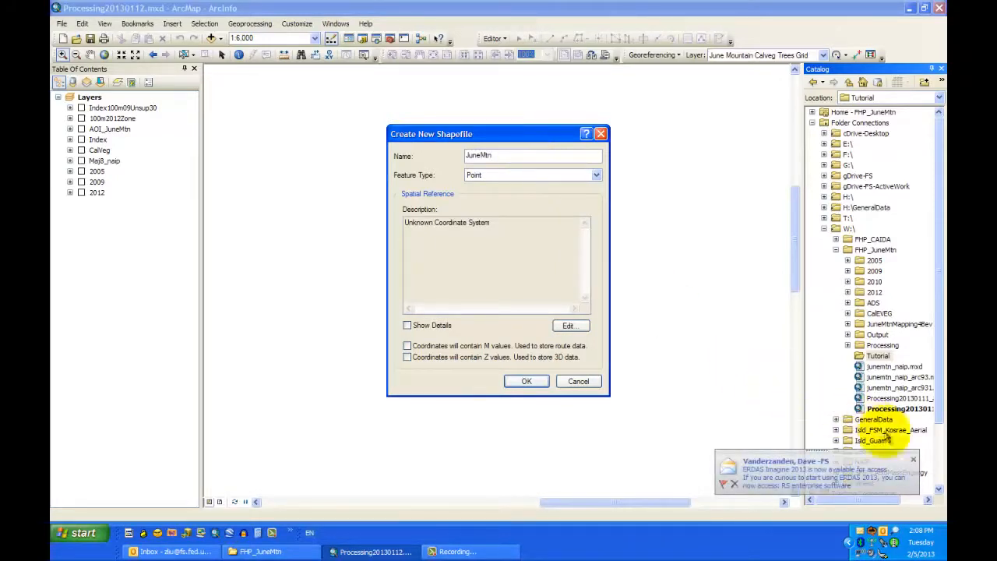
left_click(915, 462)
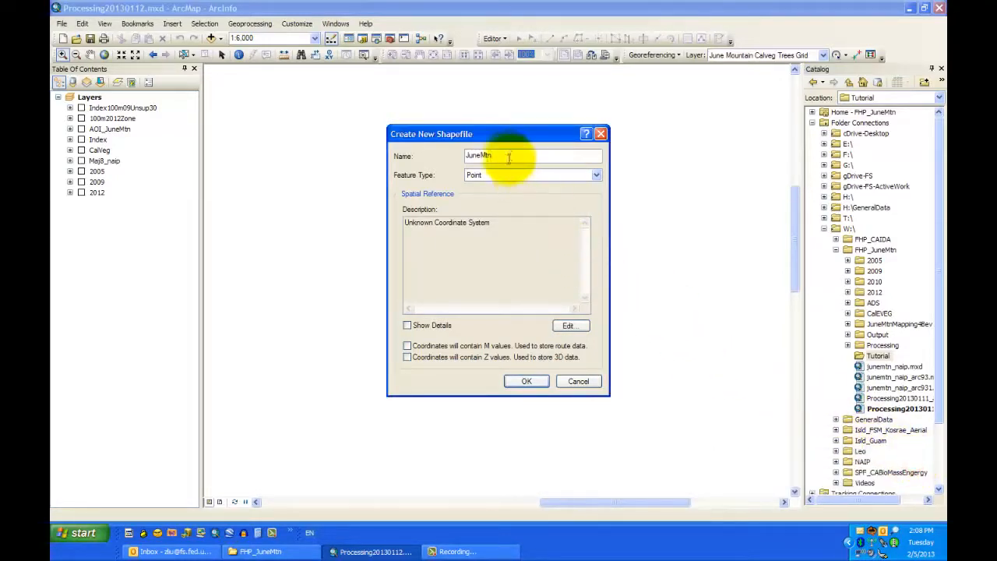
type("Tree Mor")
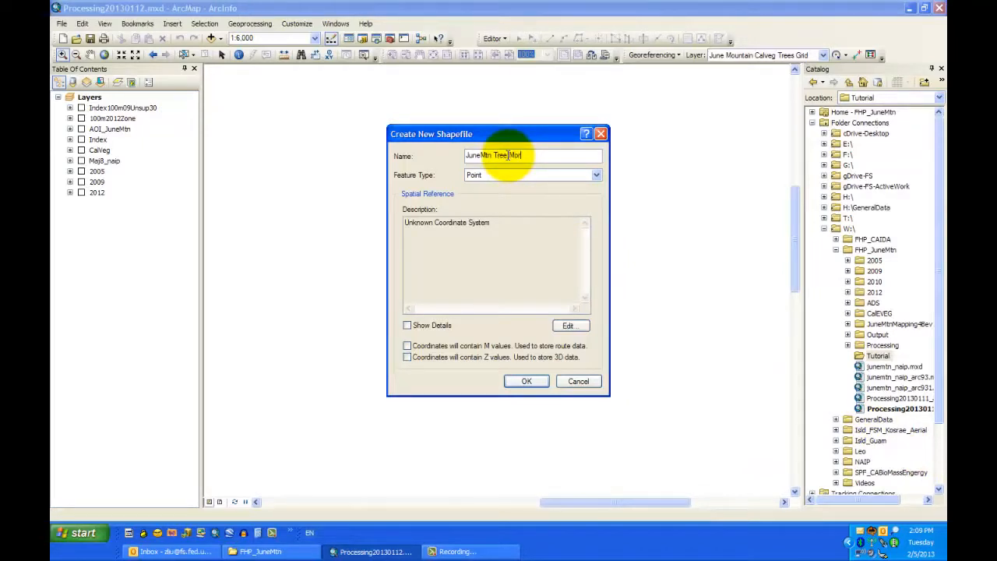
type("tality 2005")
left_click(561, 176)
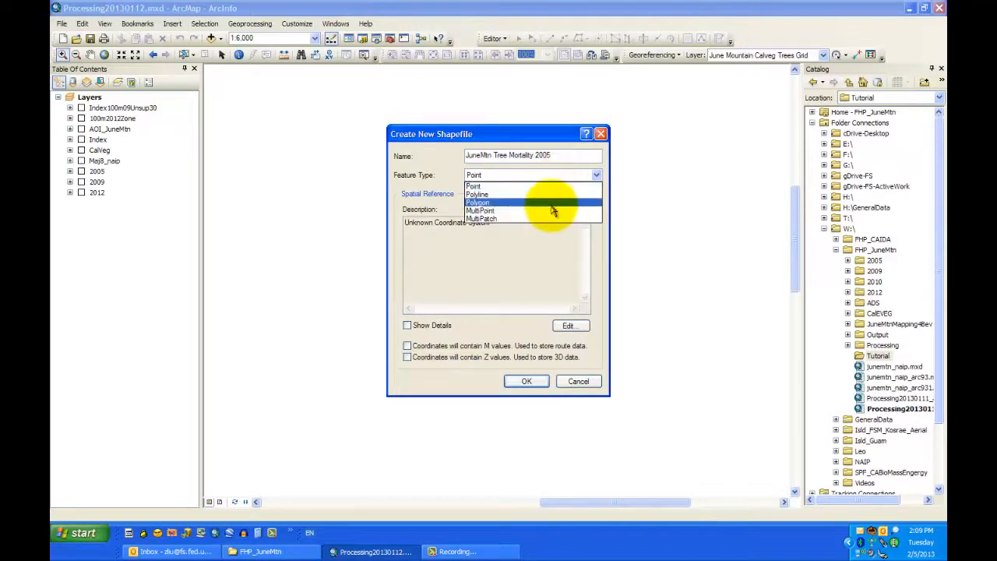
left_click(552, 204)
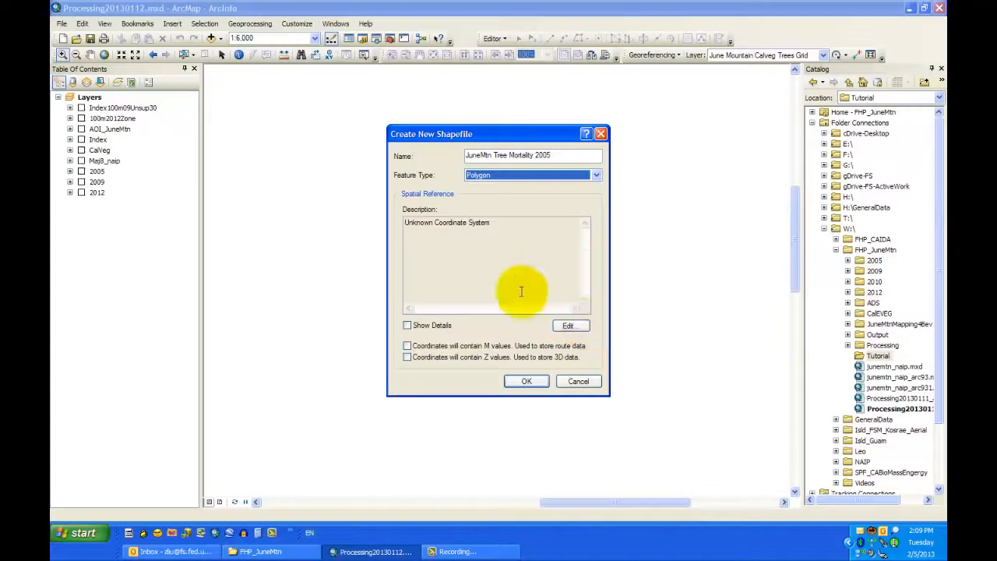
Step: Import the coordinate system from naip_junemtn_m2005_rgb.img in W:\FHP_JuneMtn\2005\RGB and create the shapefile
left_click(566, 326)
left_click(414, 305)
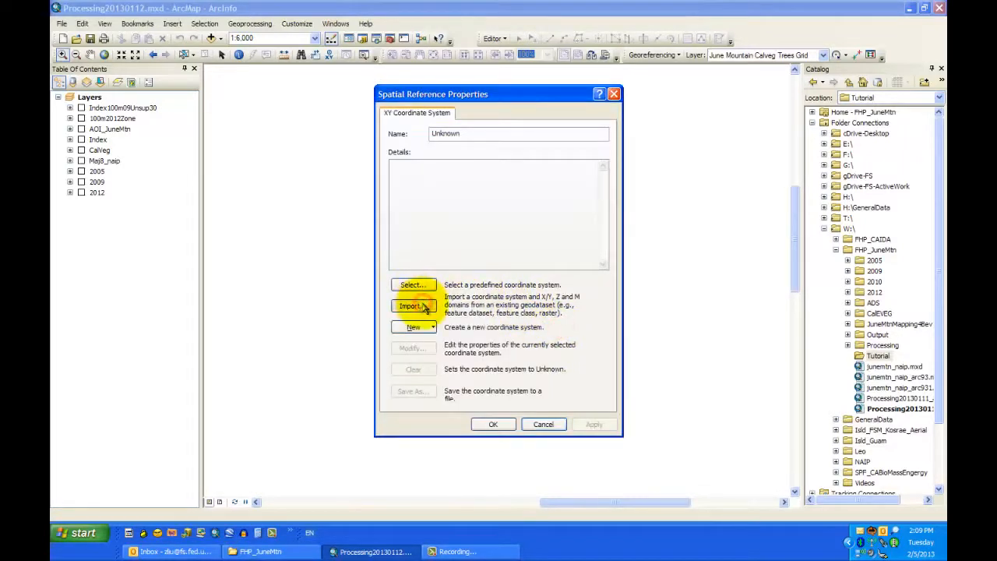
left_click_drag(445, 165, 214, 215)
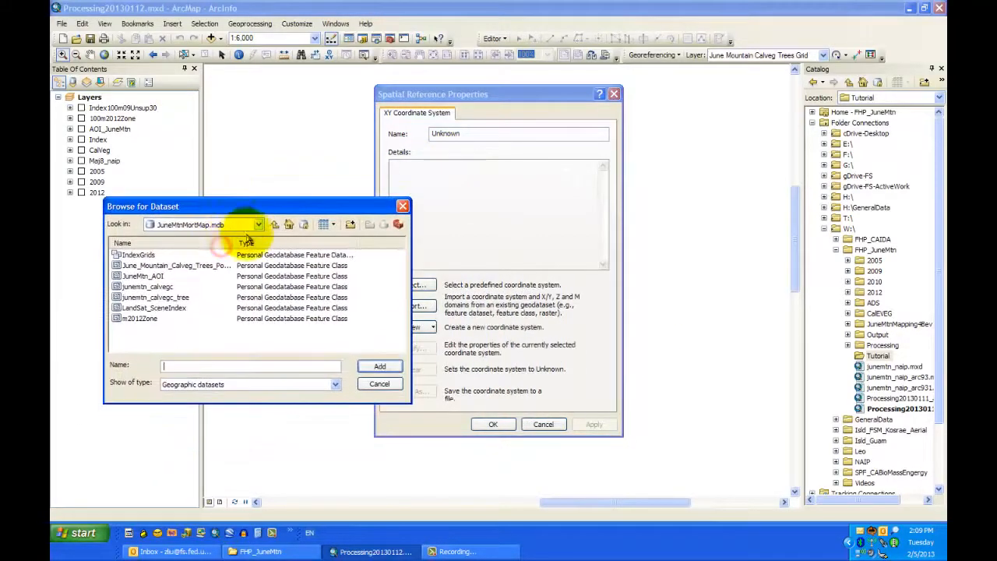
left_click(258, 224)
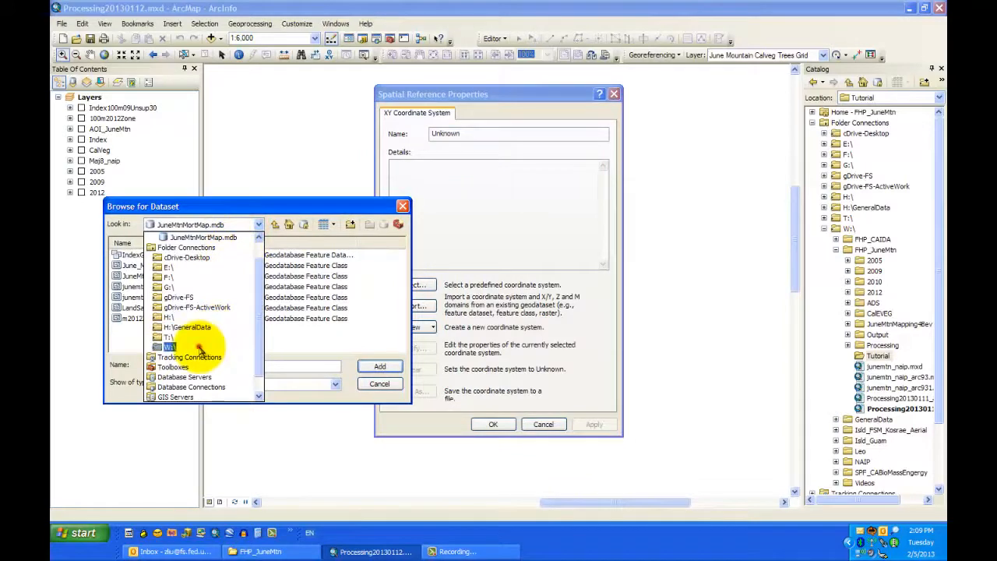
left_click(199, 345)
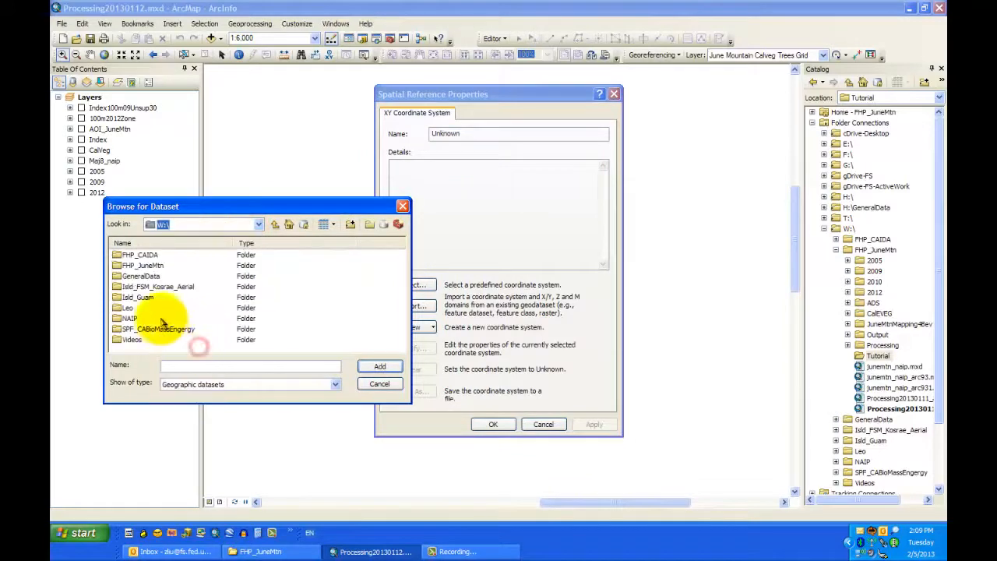
double_click(156, 265)
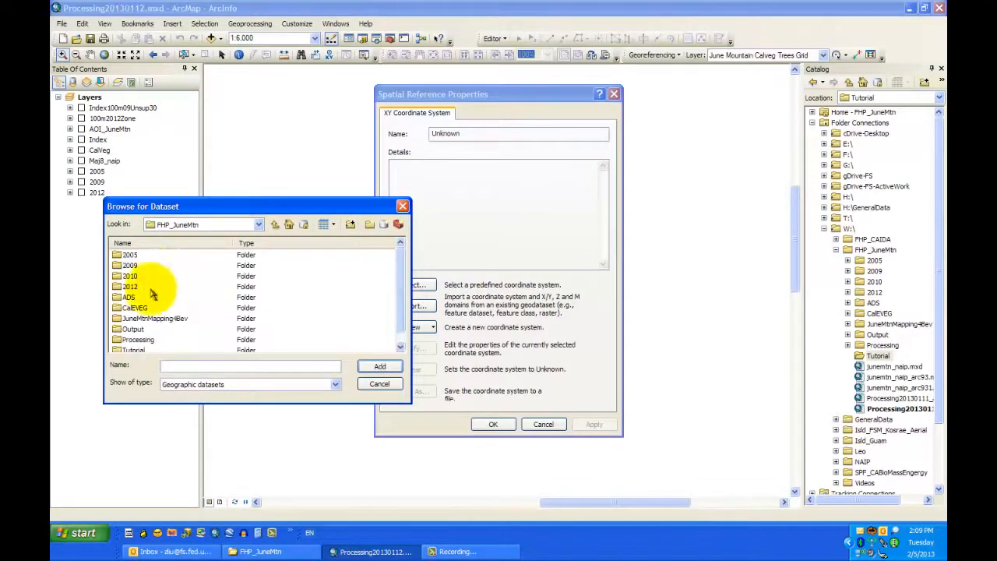
left_click(131, 256)
double_click(130, 257)
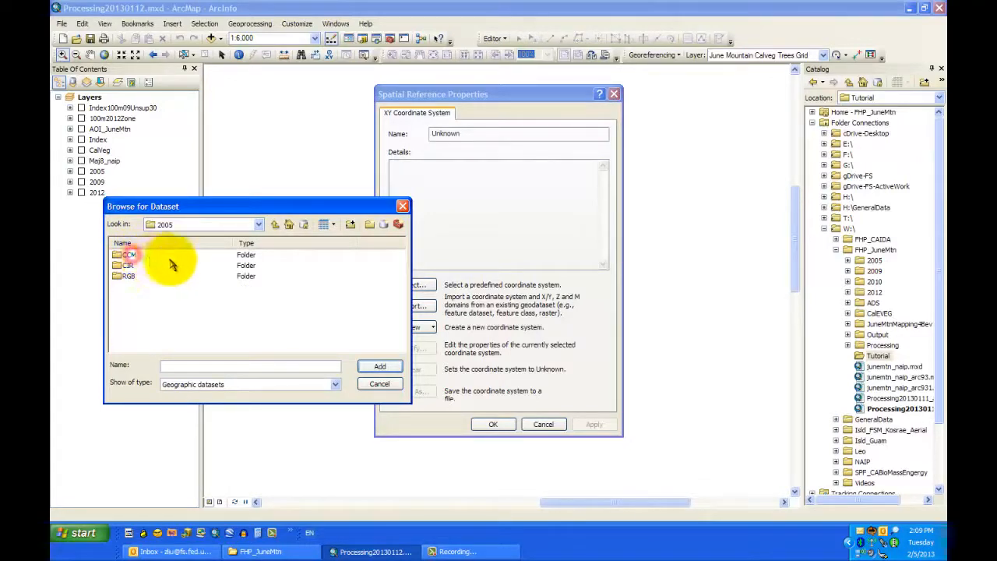
double_click(129, 276)
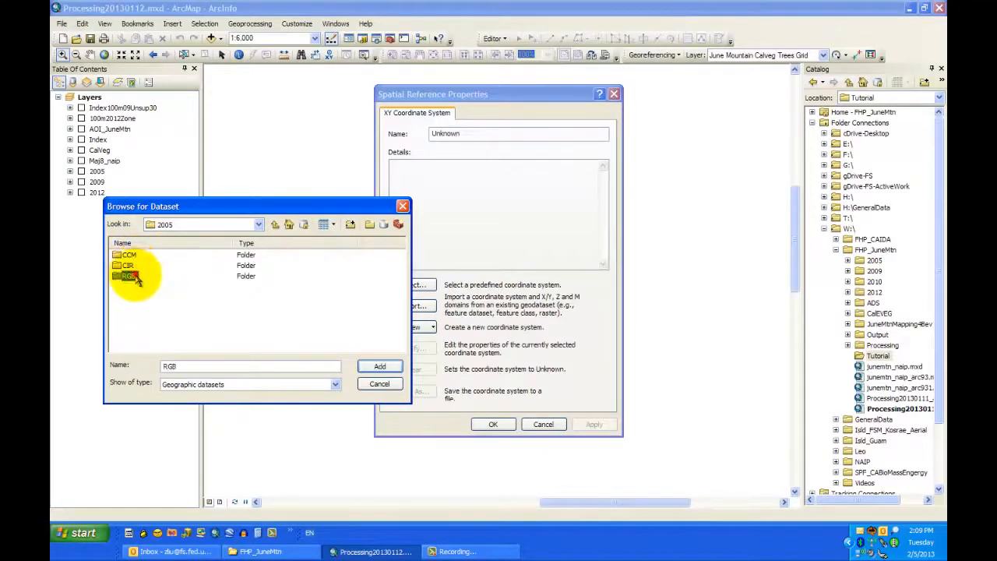
left_click(190, 296)
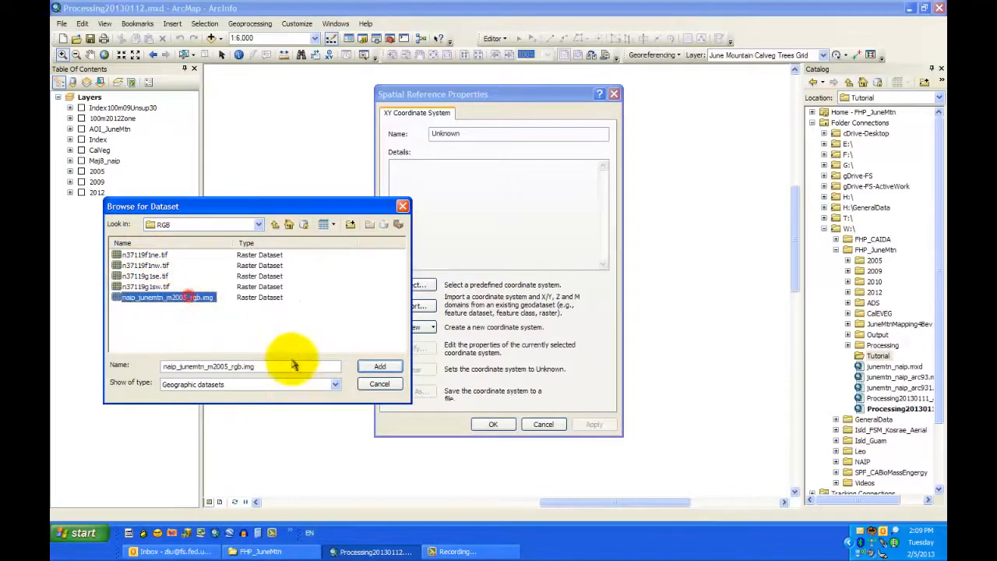
left_click(377, 366)
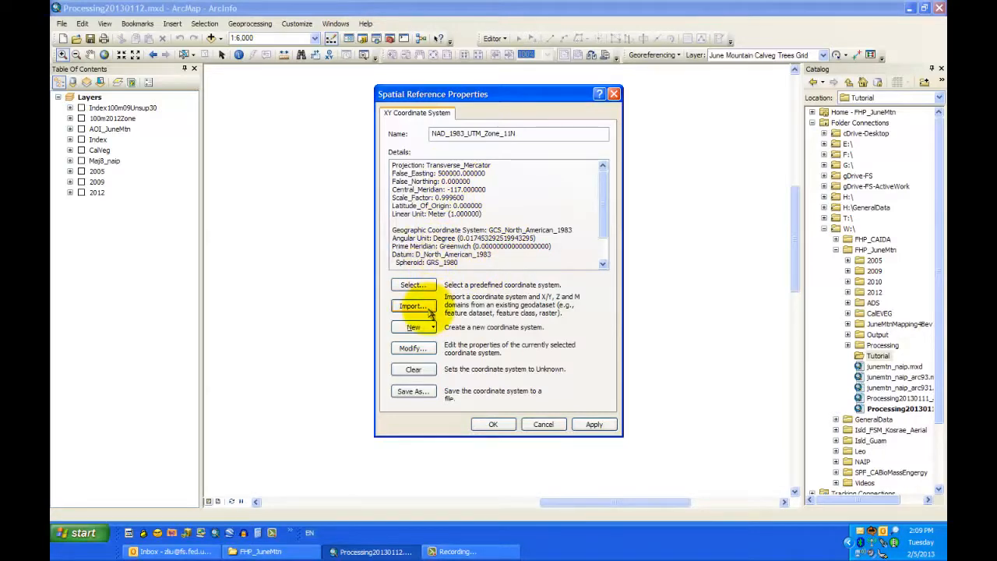
left_click(502, 428)
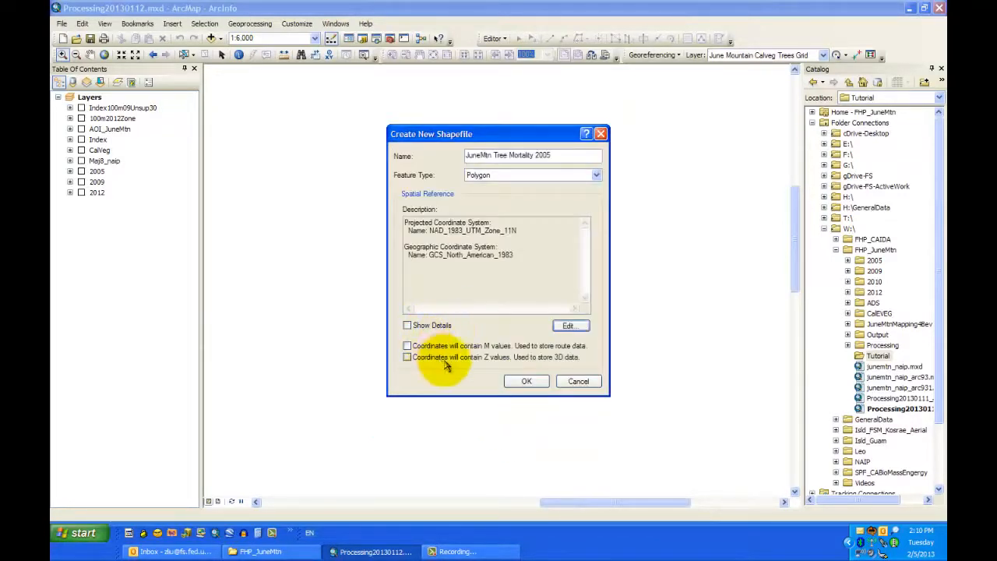
left_click(527, 382)
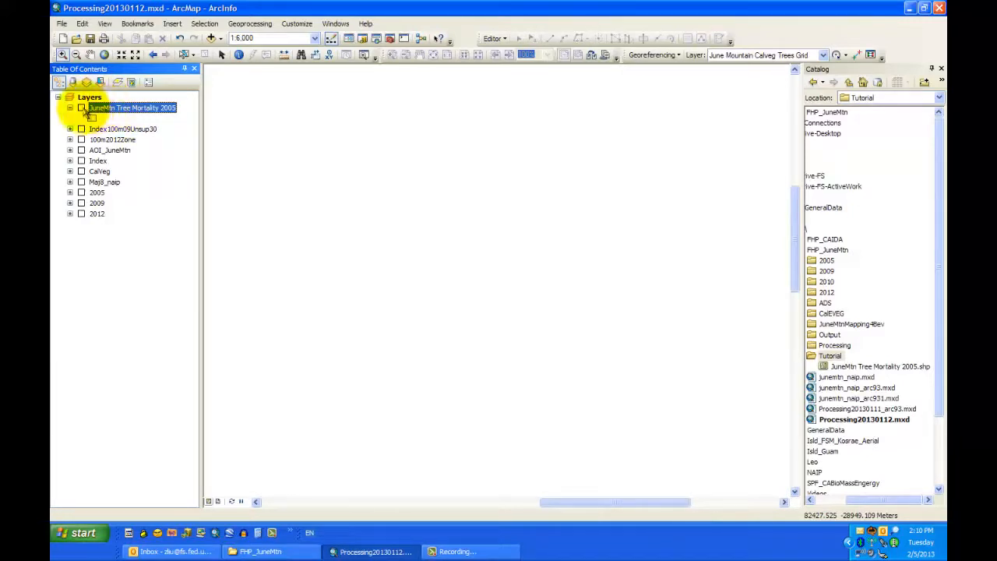
Step: Make the JuneMtn Tree Mortality 2005 layer visible and set the Catalog window to auto-hide
left_click(81, 108)
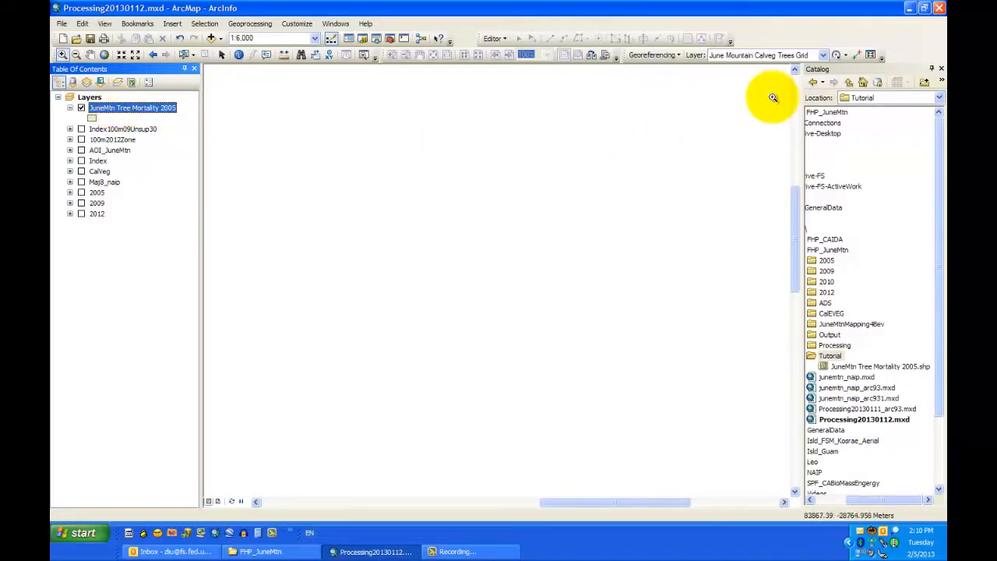
left_click(932, 69)
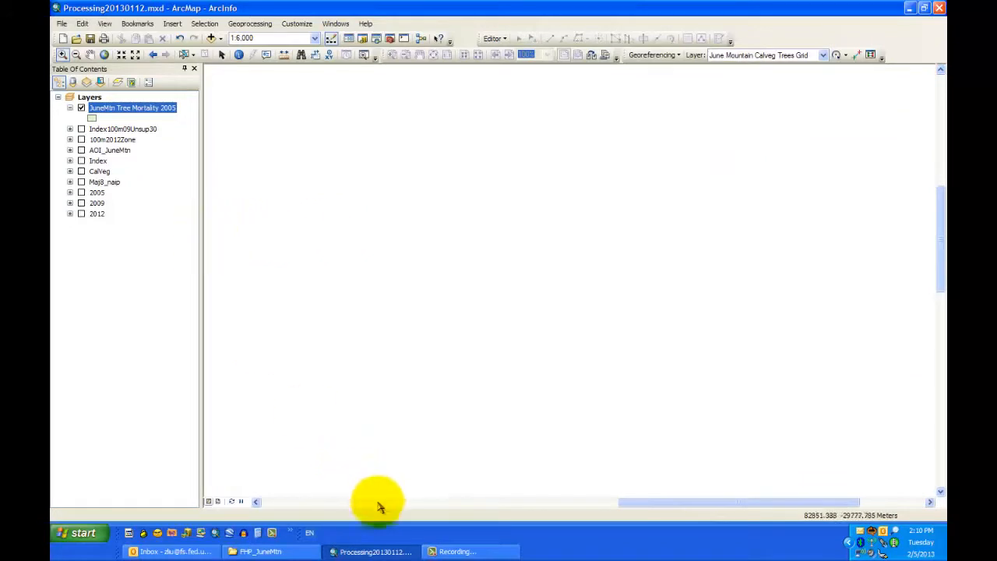
left_click(389, 545)
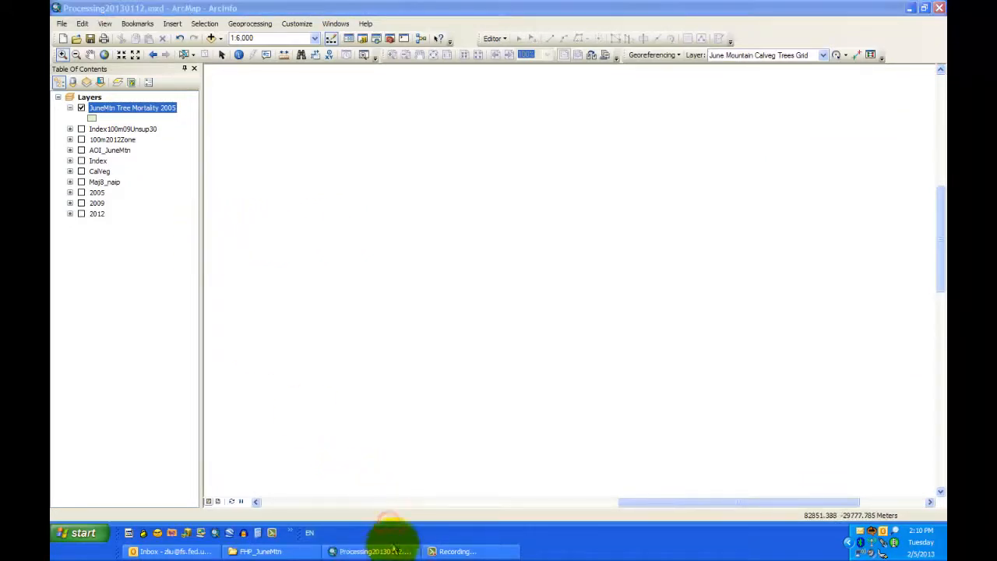
left_click_drag(409, 521, 412, 548)
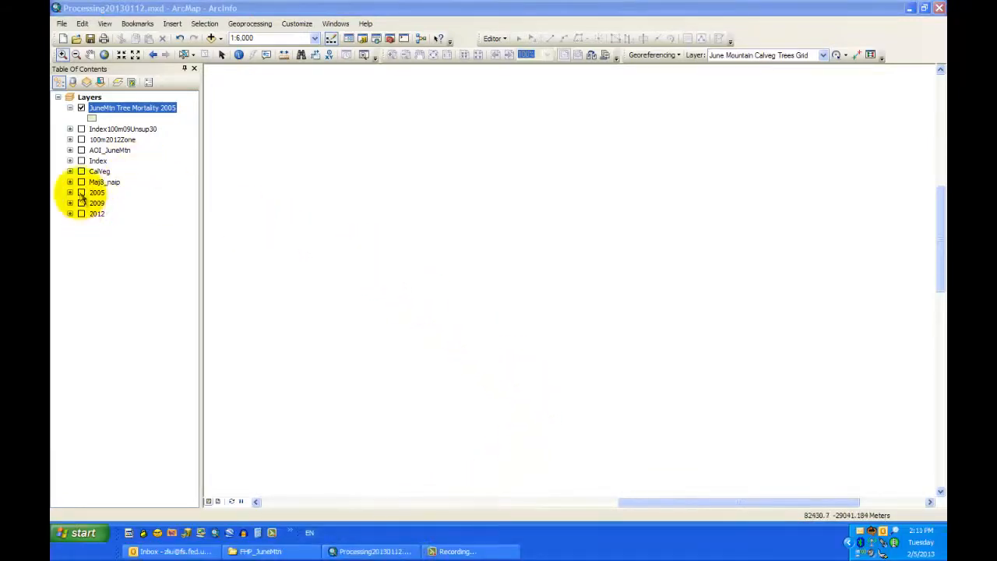
Step: Turn on the 2005 layer group, expand it, and display only naip_junemtn_m2005_rgb.img in it
left_click(81, 192)
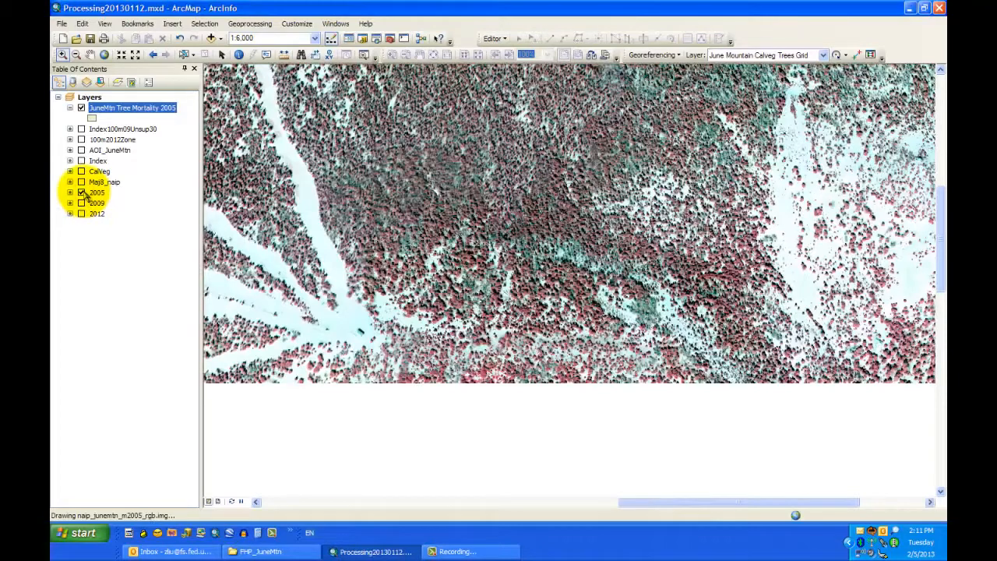
left_click(70, 192)
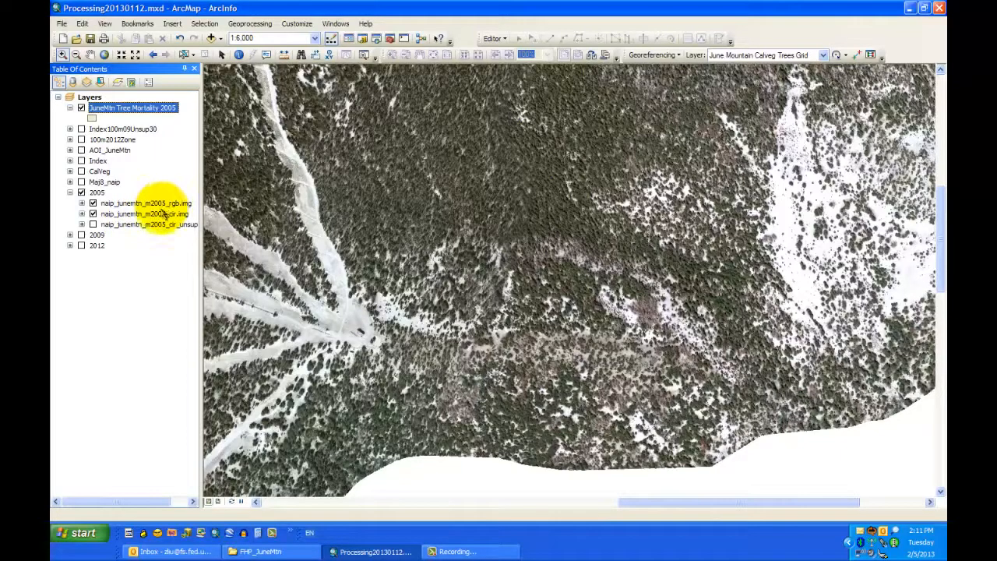
left_click(93, 213)
left_click(93, 213)
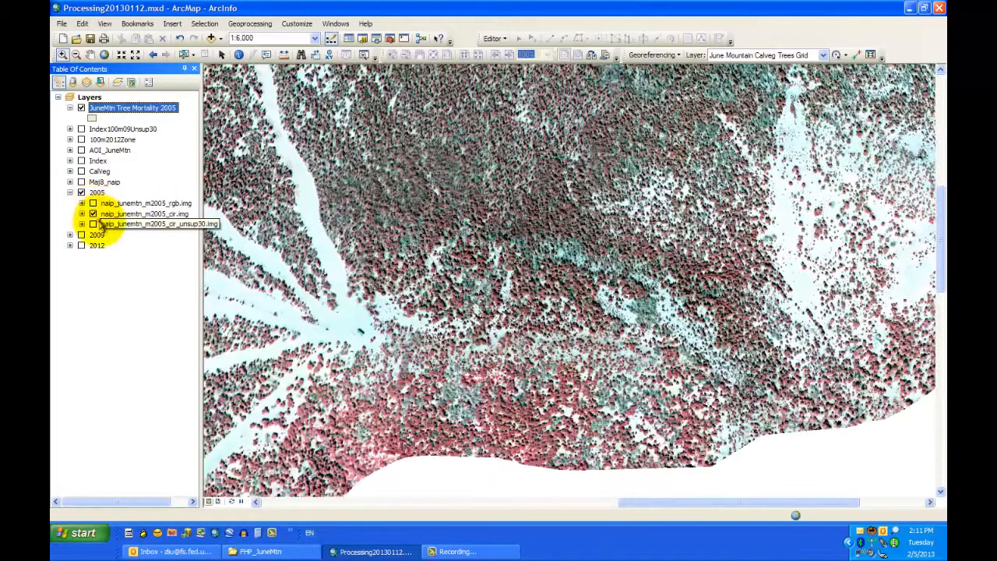
left_click(93, 213)
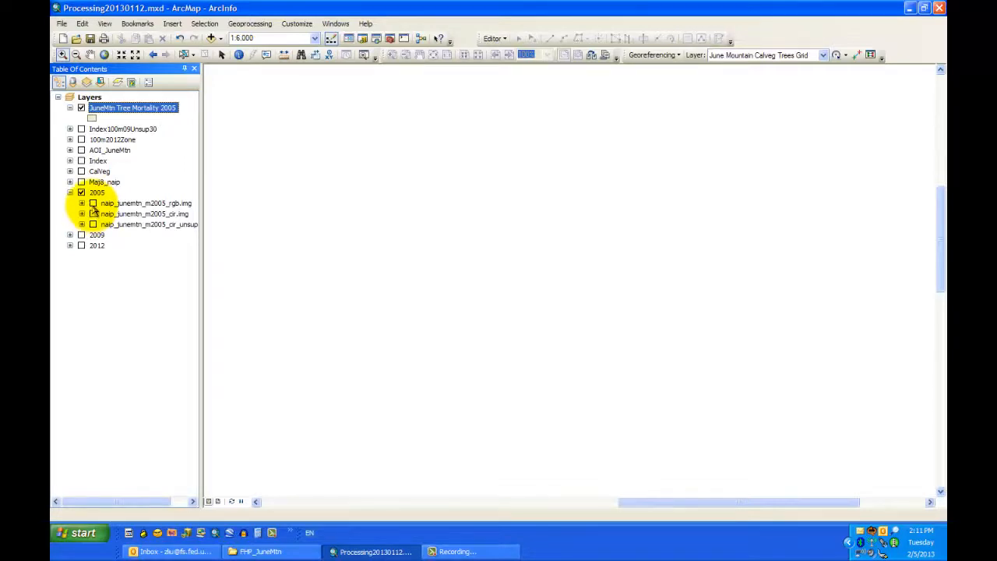
left_click(92, 204)
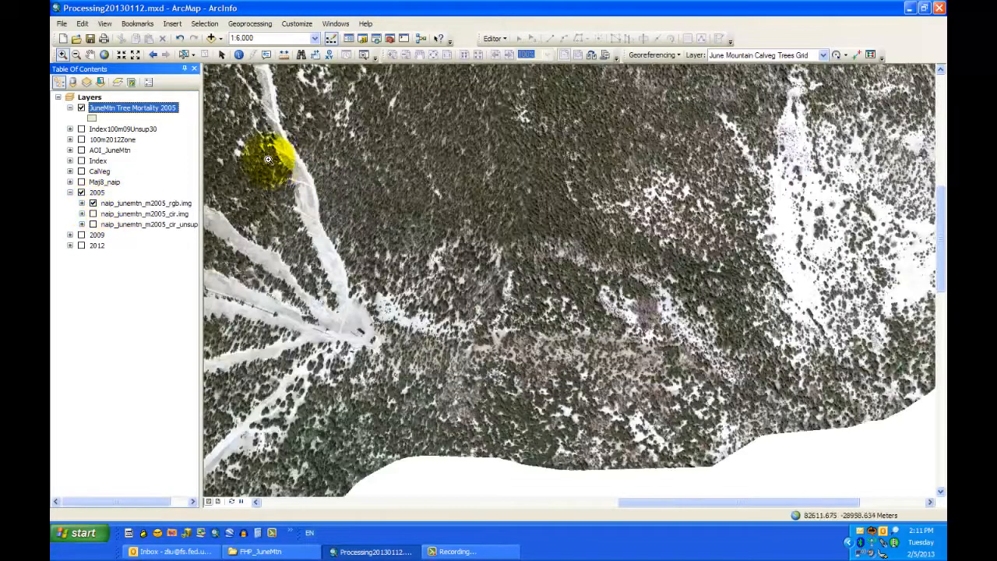
Step: Examine the 2005 RGB imagery from the whole mountain at 1:24,000 down to the trees beside the ski runs near the southern boundary at 1:944
right_click(131, 194)
left_click(133, 196)
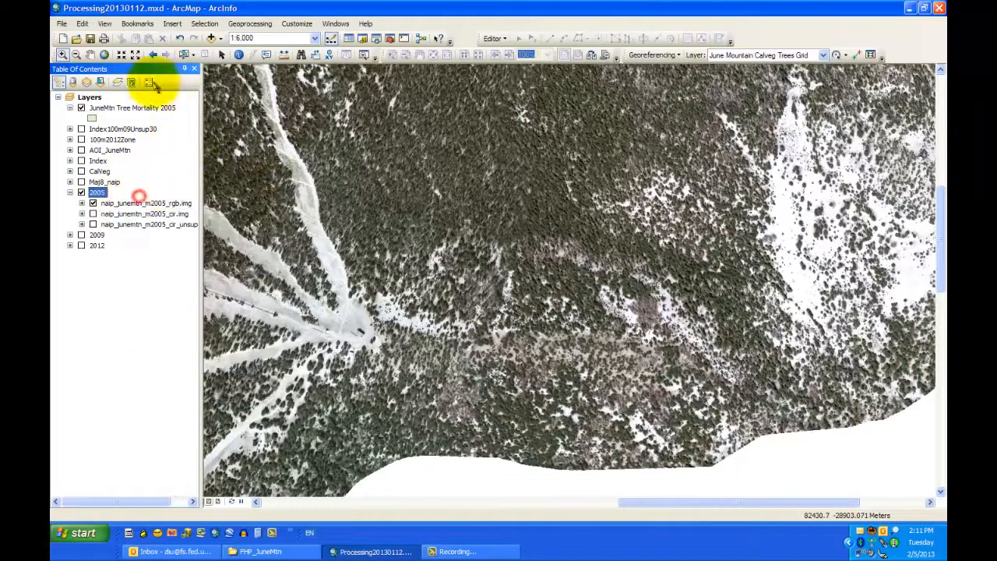
left_click(136, 54)
left_click(136, 55)
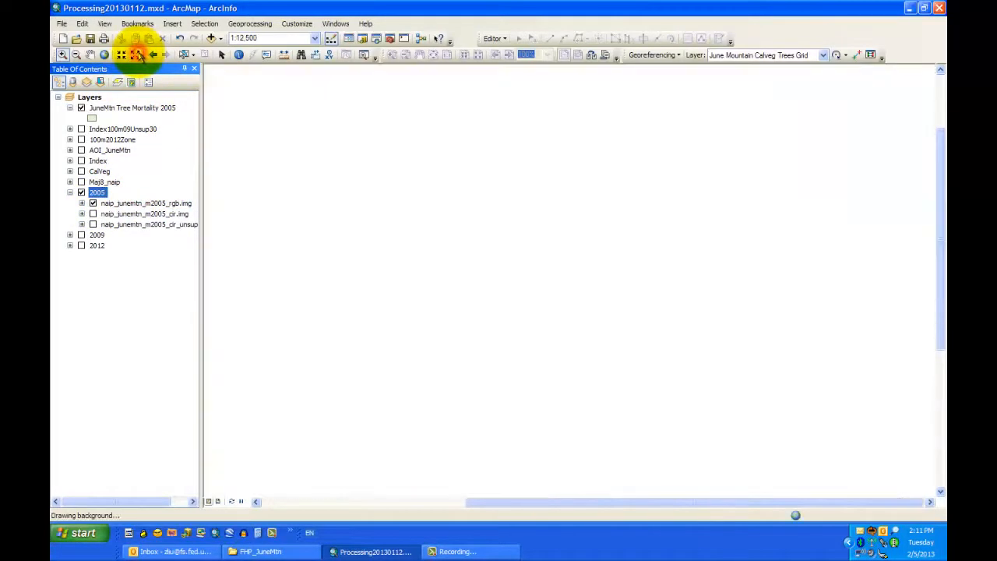
left_click(137, 54)
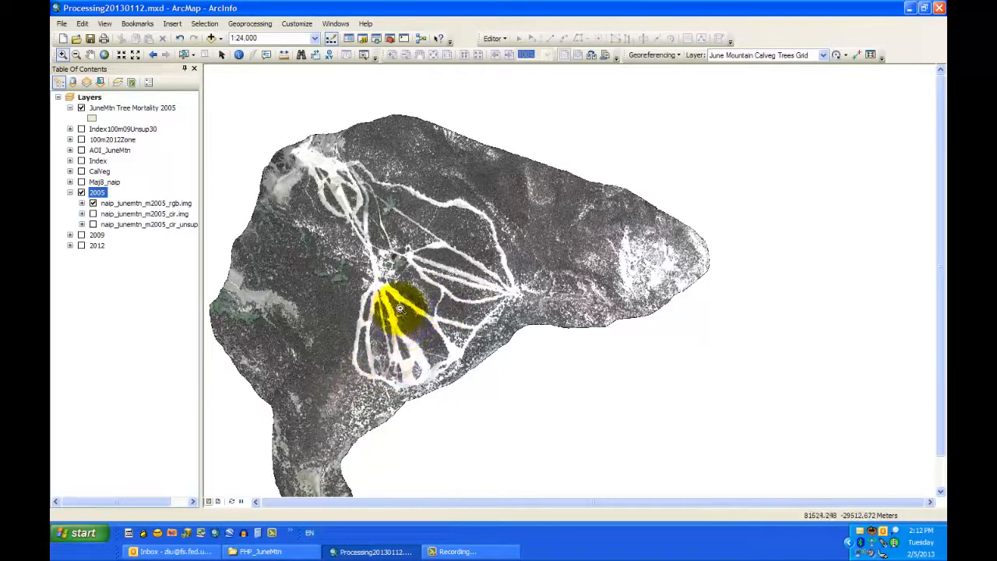
left_click_drag(435, 302, 541, 351)
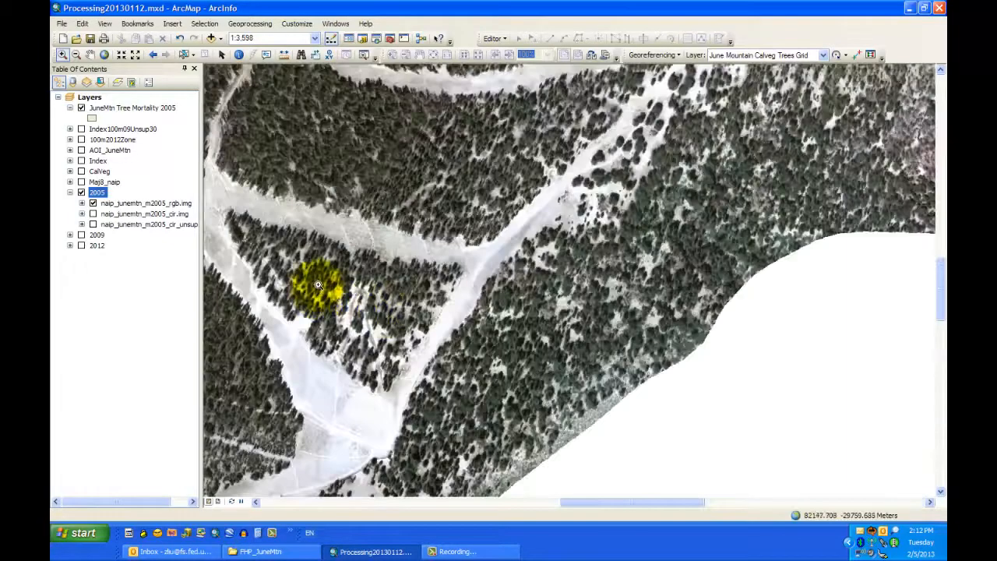
left_click(90, 54)
left_click_drag(371, 141, 435, 398)
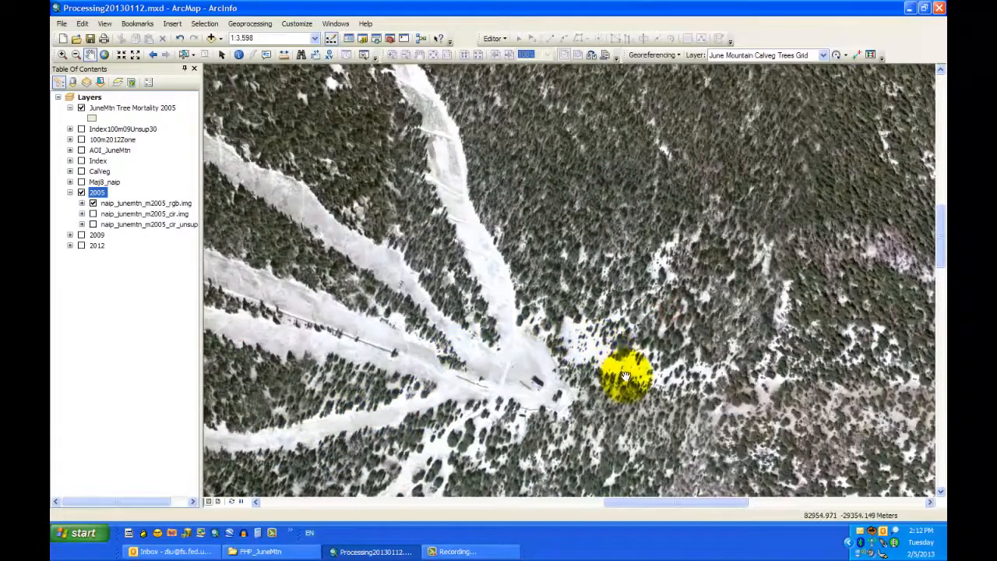
left_click_drag(624, 378, 592, 101)
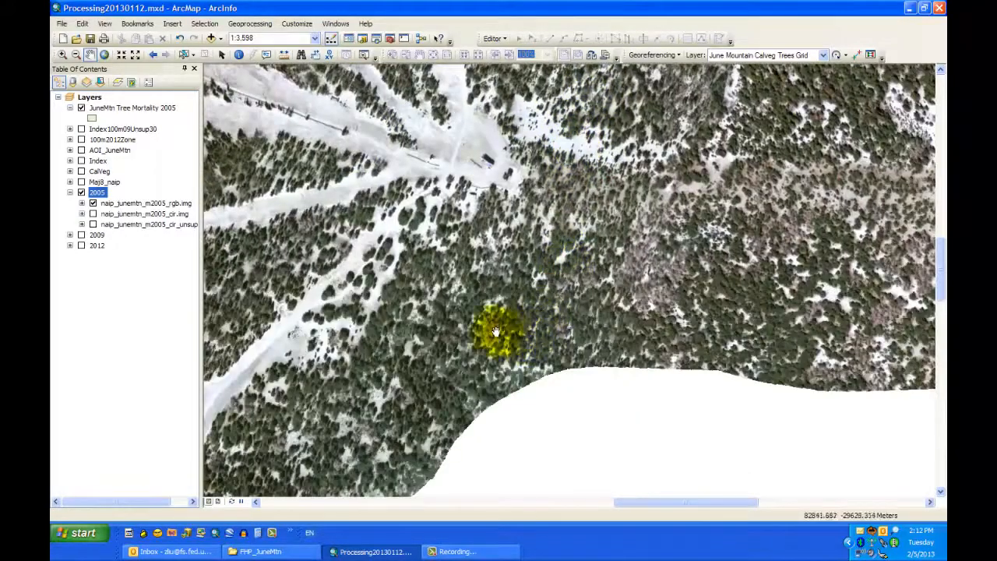
left_click_drag(485, 327, 537, 289)
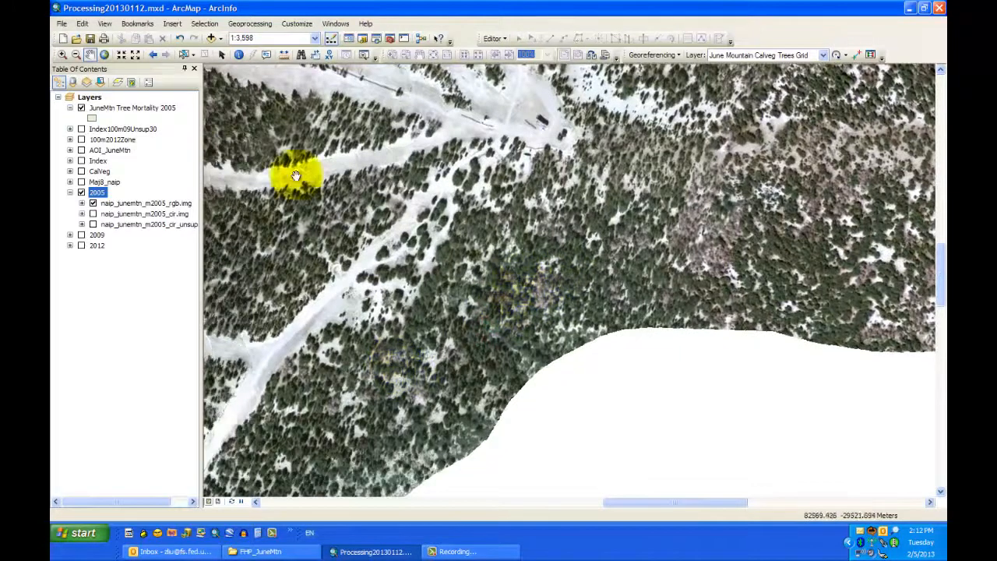
left_click(61, 53)
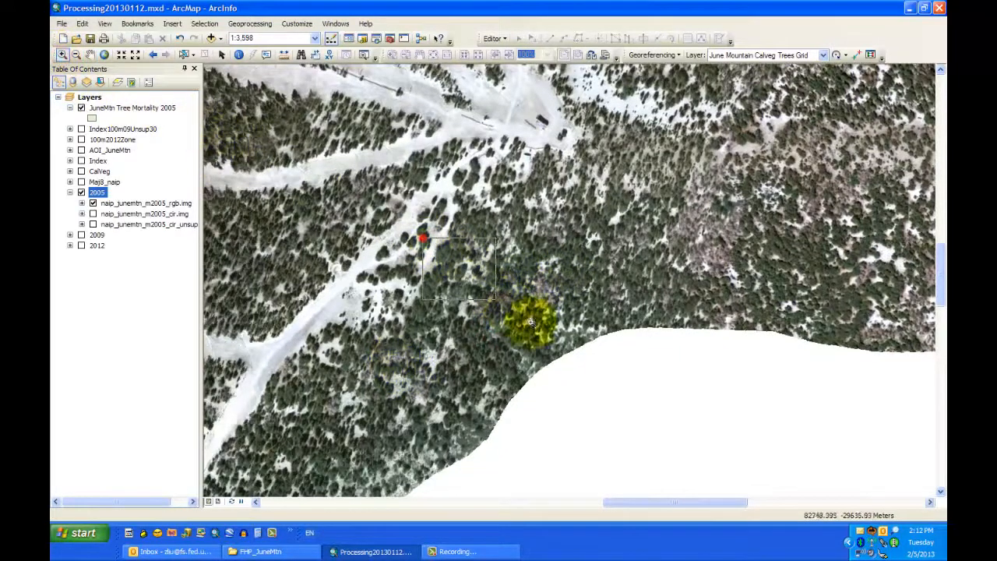
left_click(563, 333)
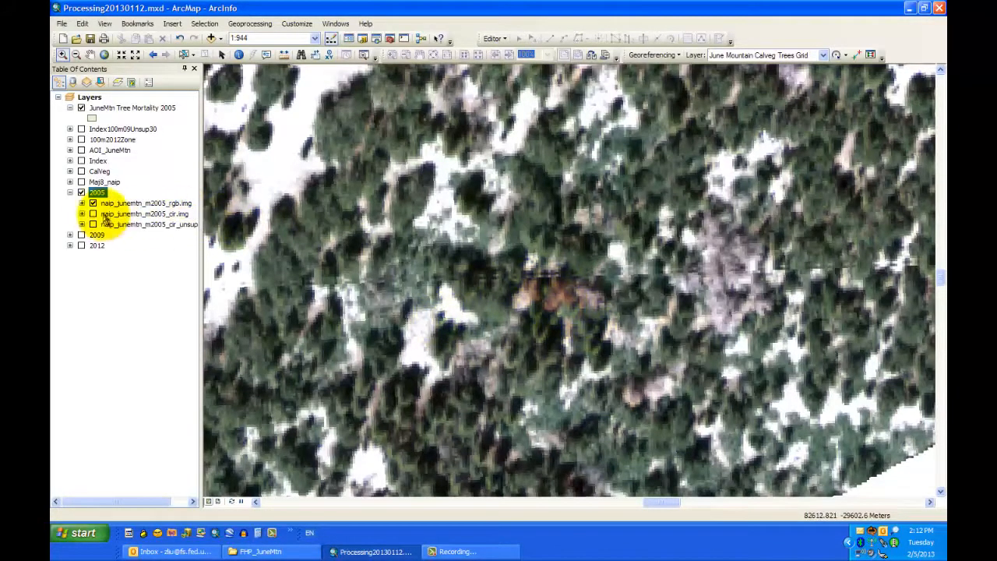
Step: Compare the discoloured tree patches in naip_junemtn_m2005_rgb.img and naip_junemtn_m2005_cir.img, leaving both images turned on
left_click(93, 203)
left_click(92, 214)
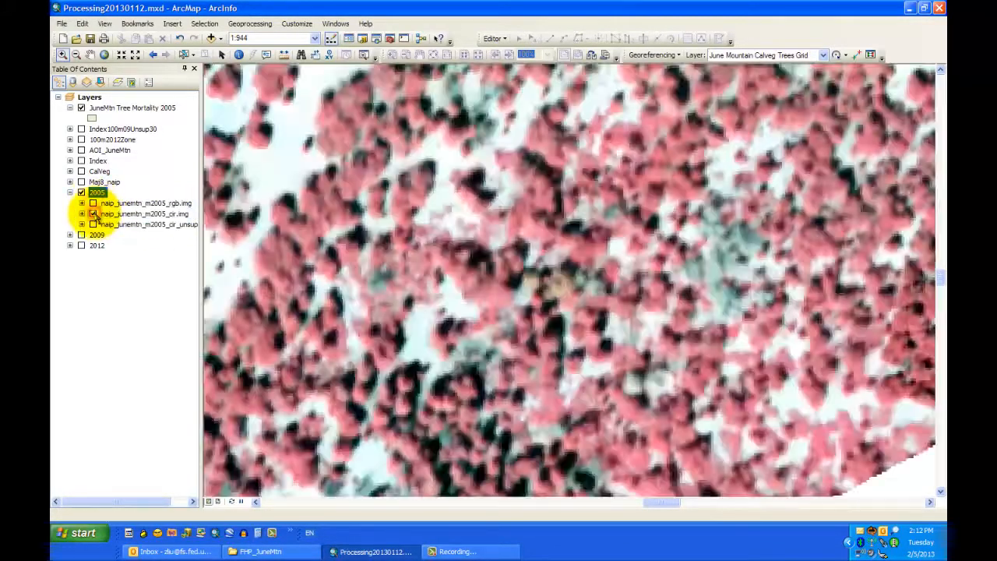
left_click(93, 203)
left_click(93, 214)
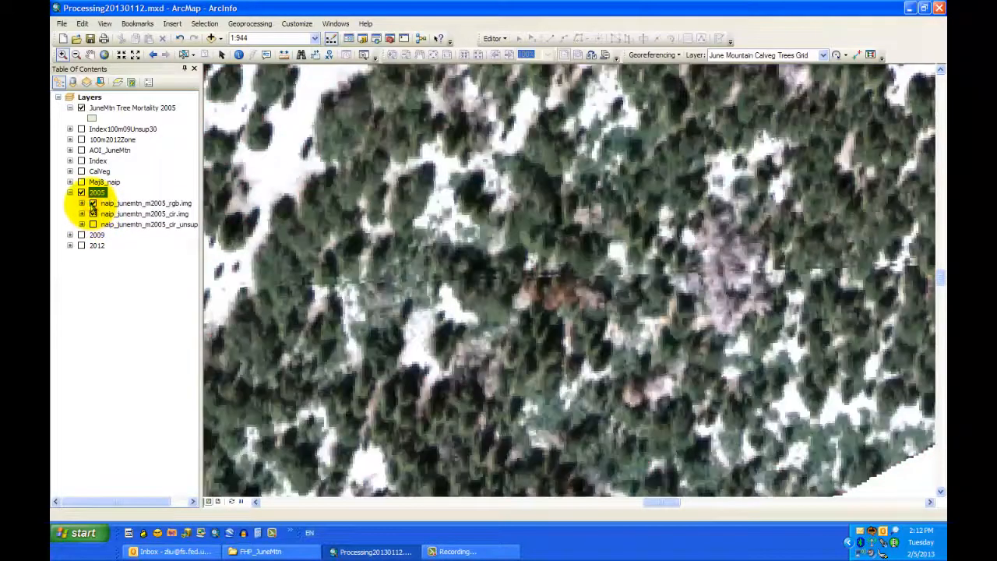
left_click(93, 203)
left_click(93, 204)
left_click(93, 213)
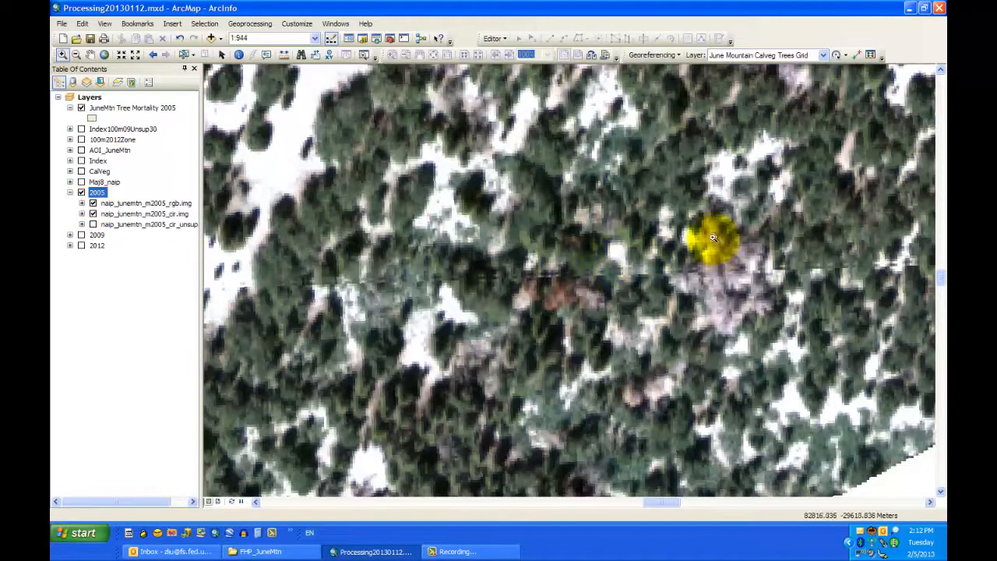
Step: Inspect the discoloured tree patches, hide naip_junemtn_m2005_rgb.img to view them in colour infrared, and collapse the 2005 group
left_click(221, 55)
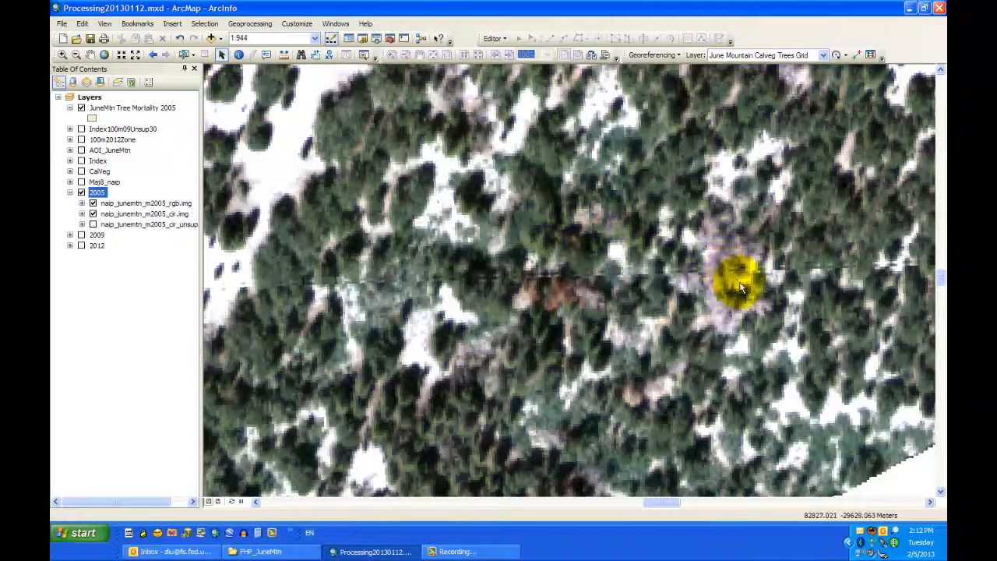
left_click(566, 303)
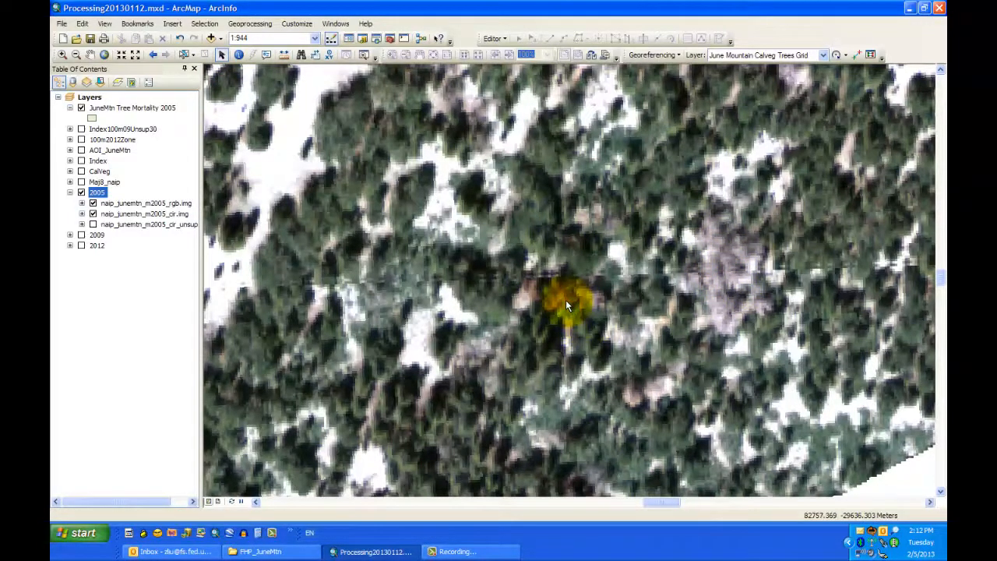
left_click(90, 55)
left_click_drag(448, 173, 281, 187)
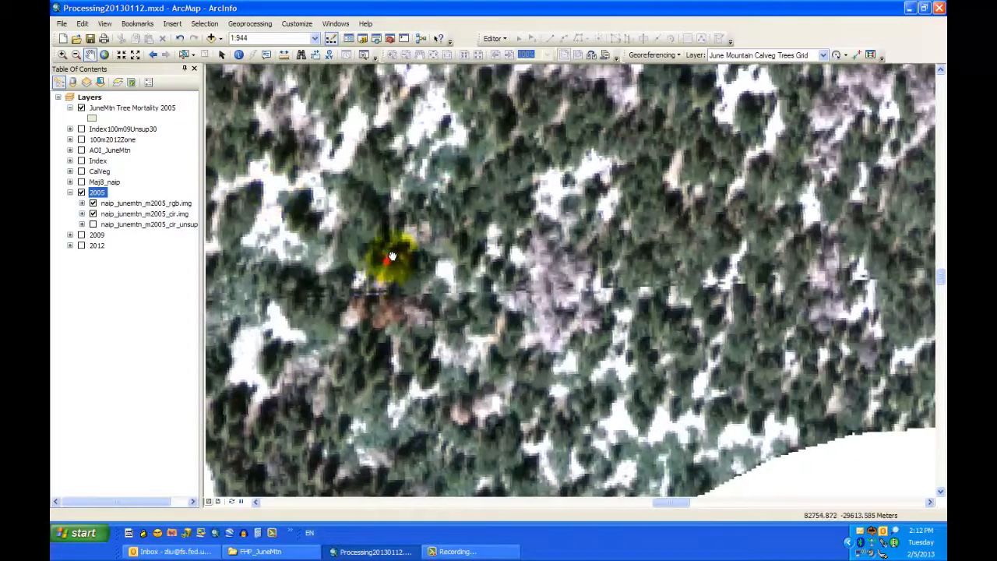
left_click_drag(389, 261, 418, 223)
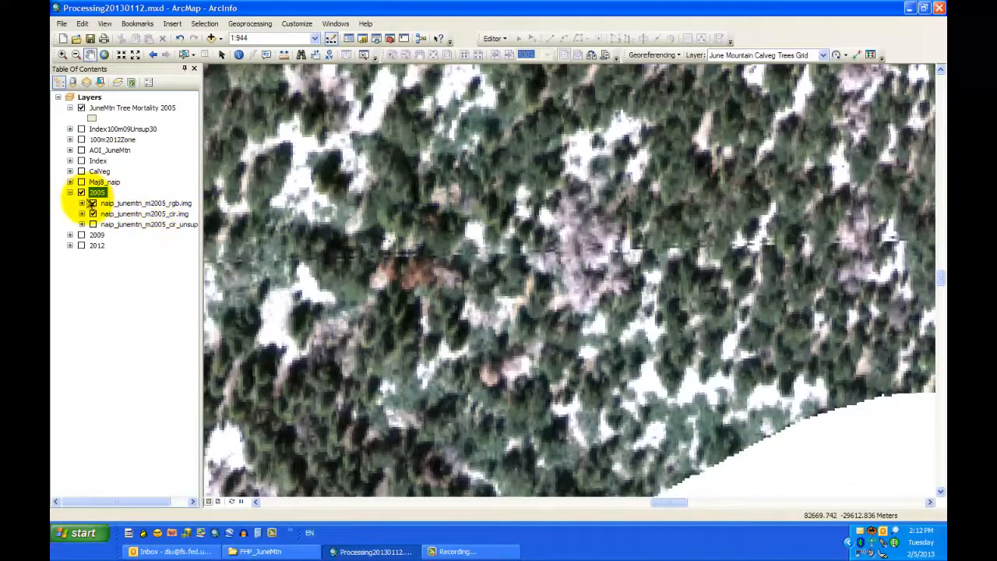
left_click(93, 204)
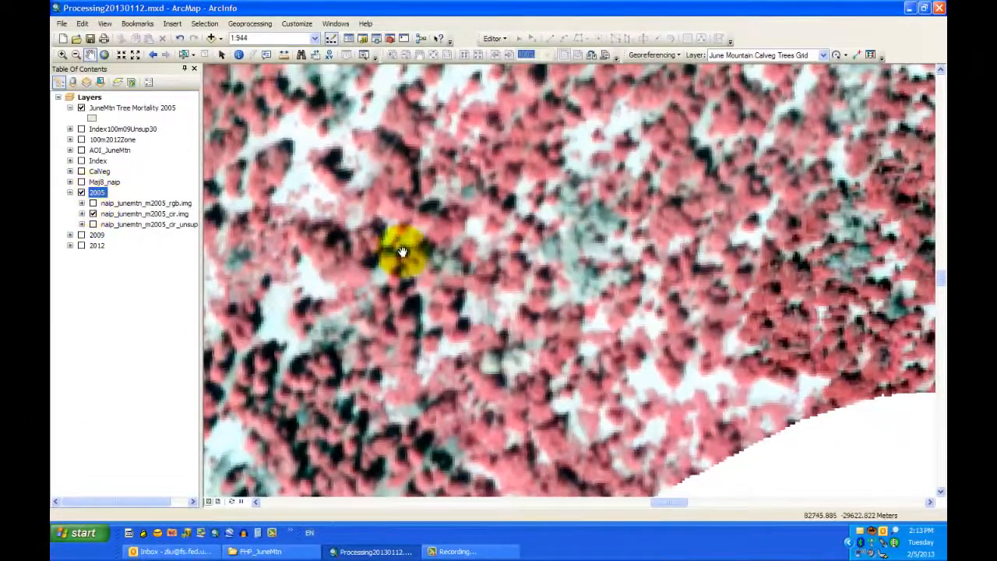
left_click_drag(621, 244, 630, 307)
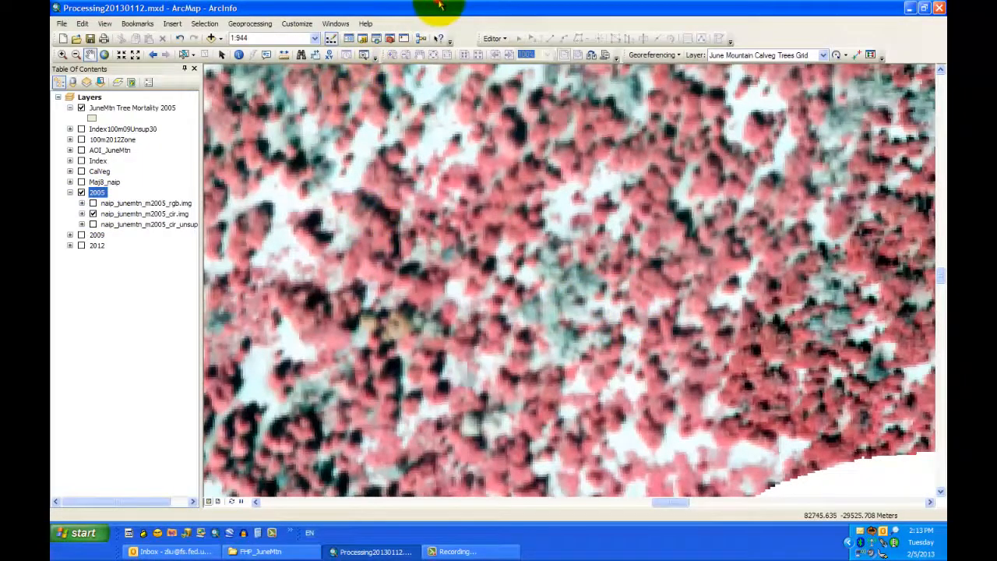
left_click(70, 192)
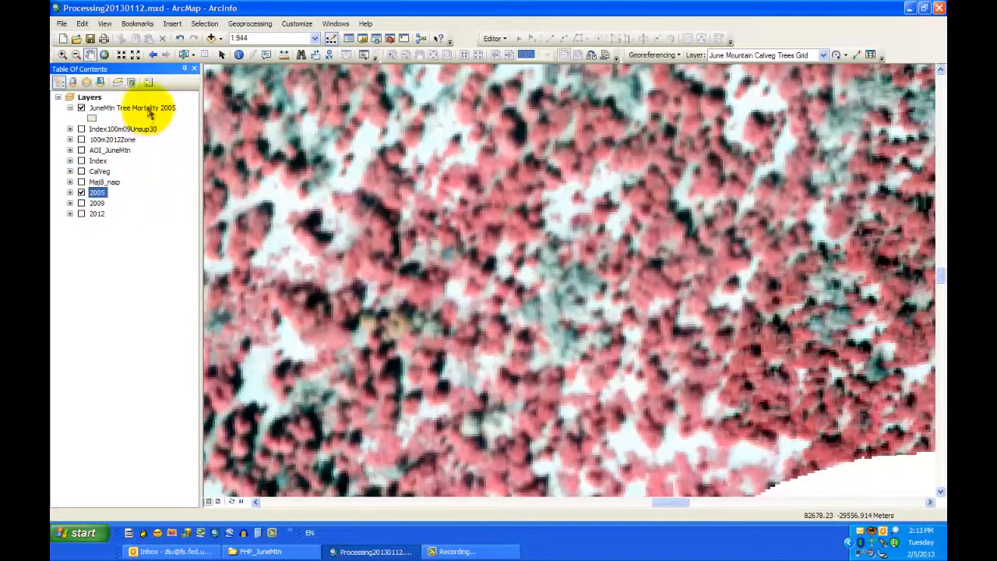
Step: Make JuneMtn Tree Mortality 2005 the only selectable layer
left_click(150, 113)
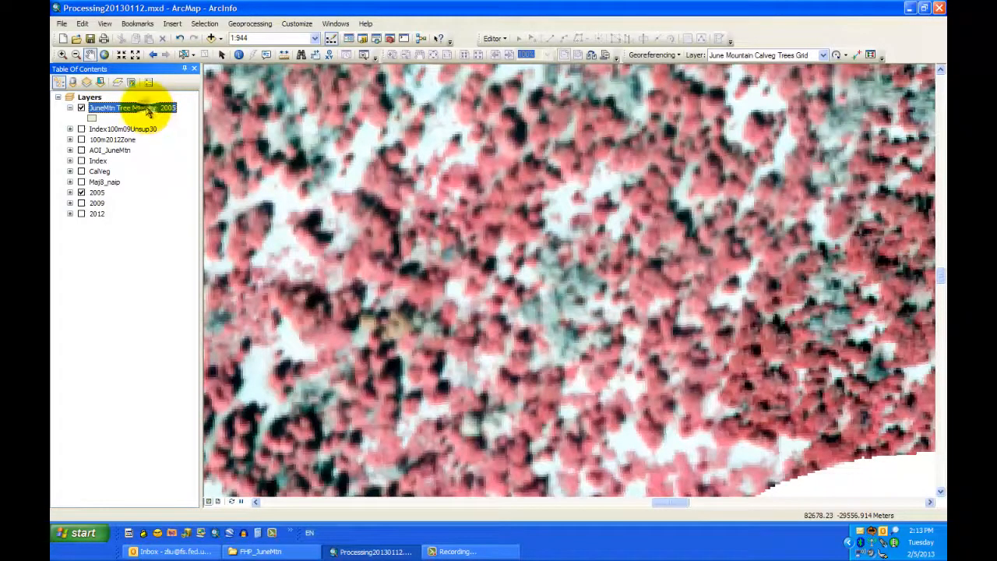
right_click(150, 113)
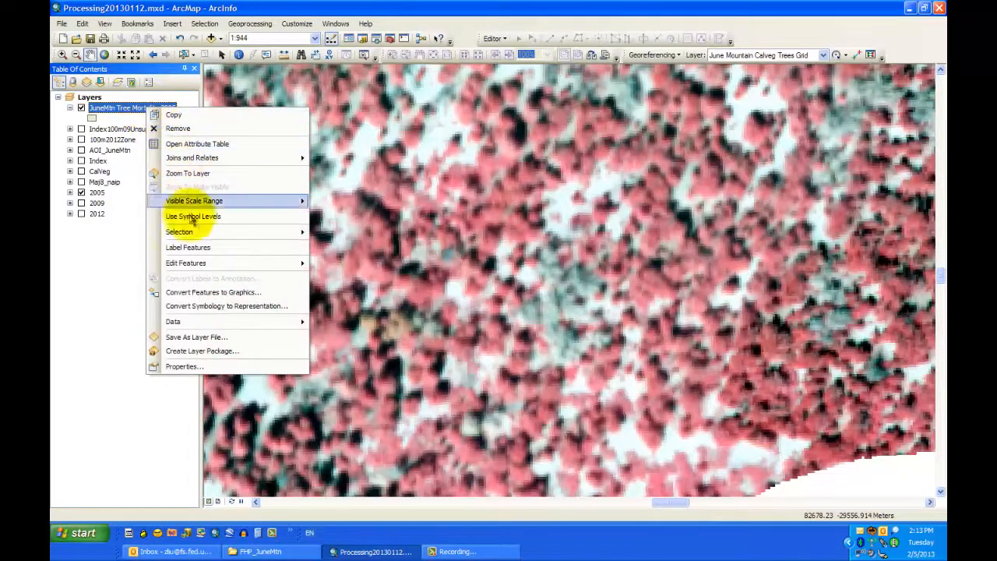
mouse_move(226, 241)
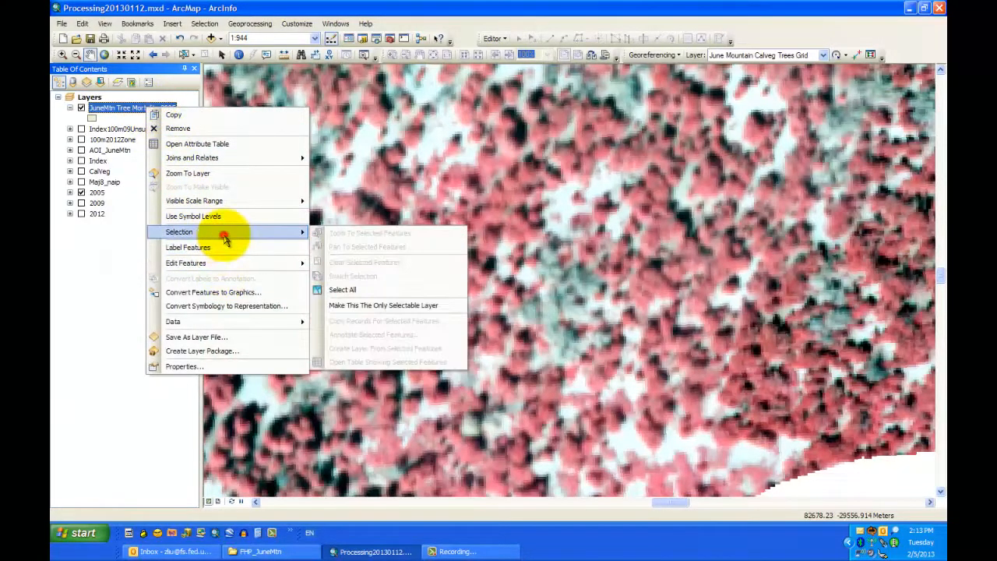
left_click(381, 307)
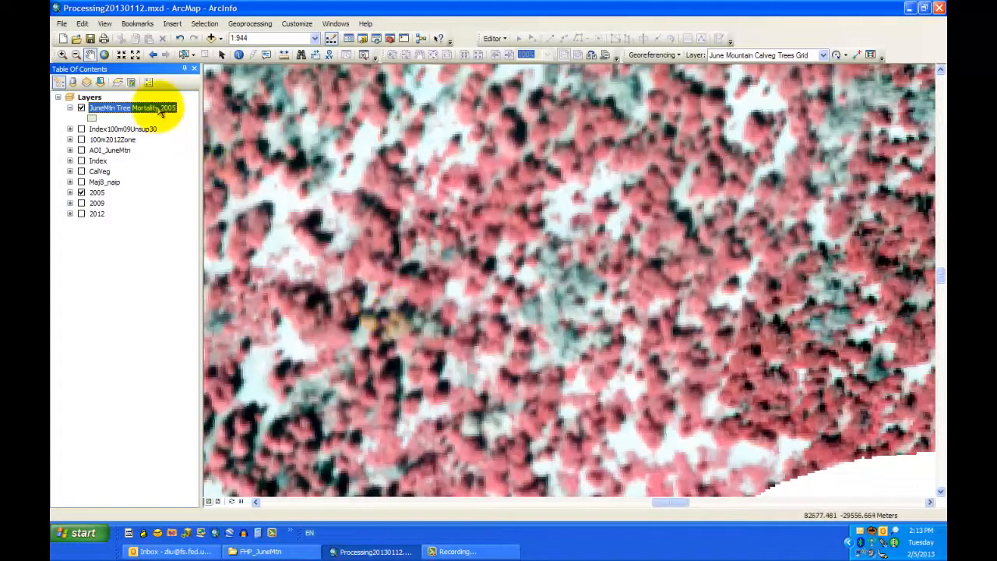
right_click(159, 109)
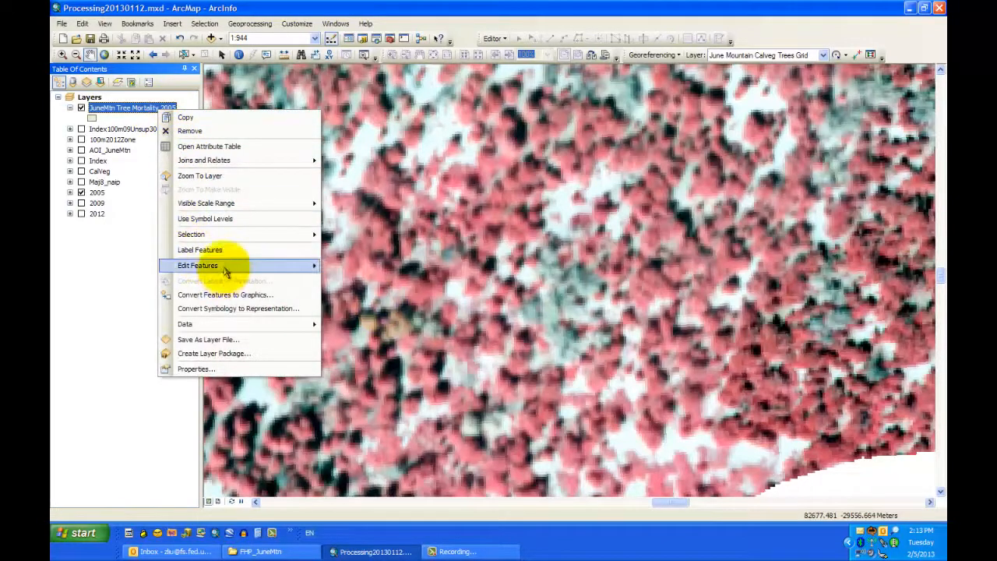
left_click(224, 237)
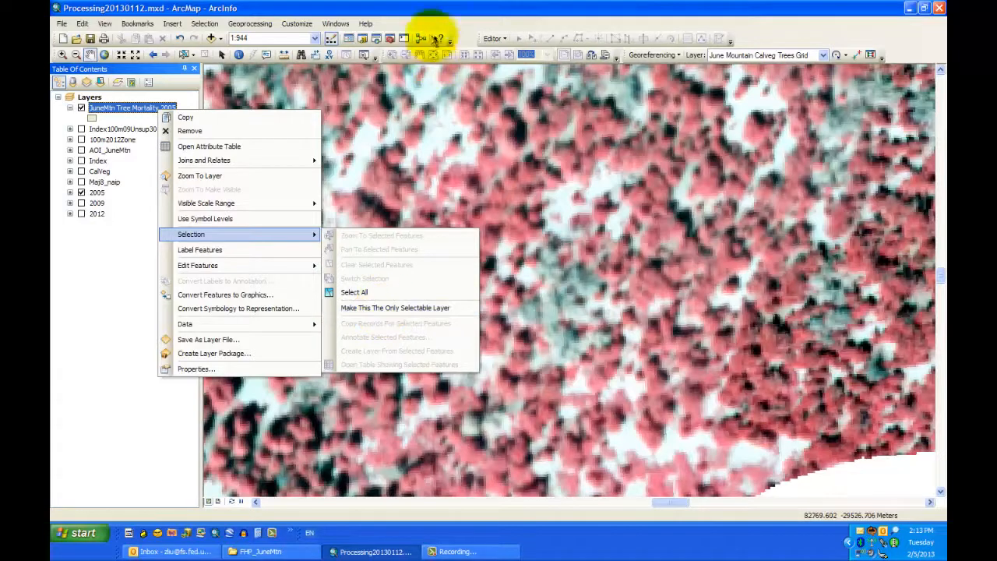
left_click(431, 10)
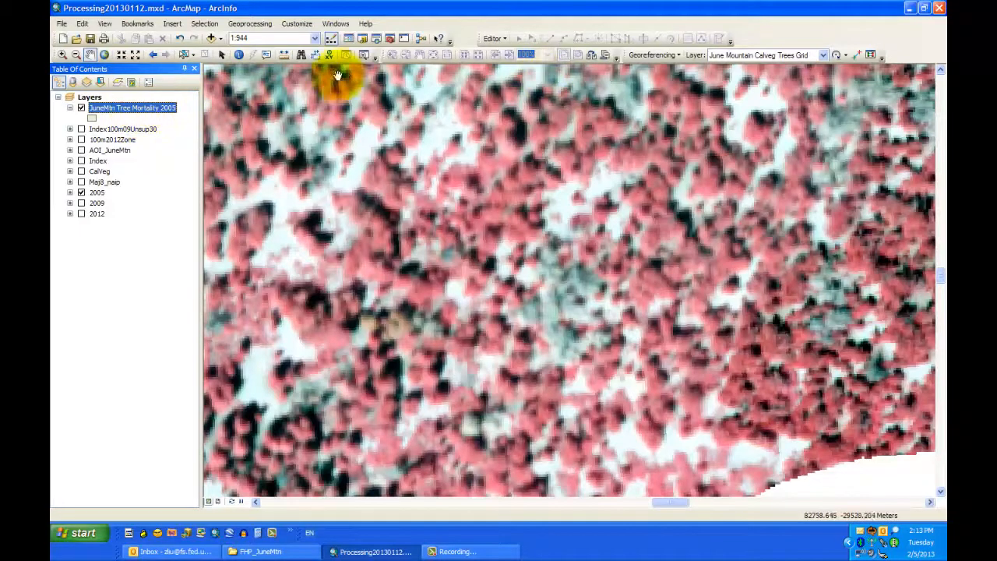
left_click(503, 39)
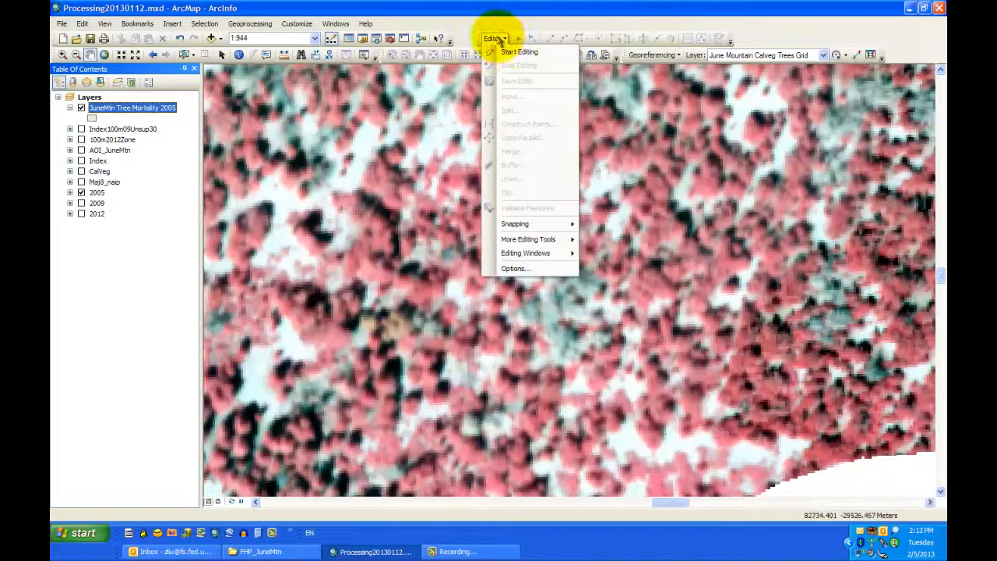
left_click(460, 23)
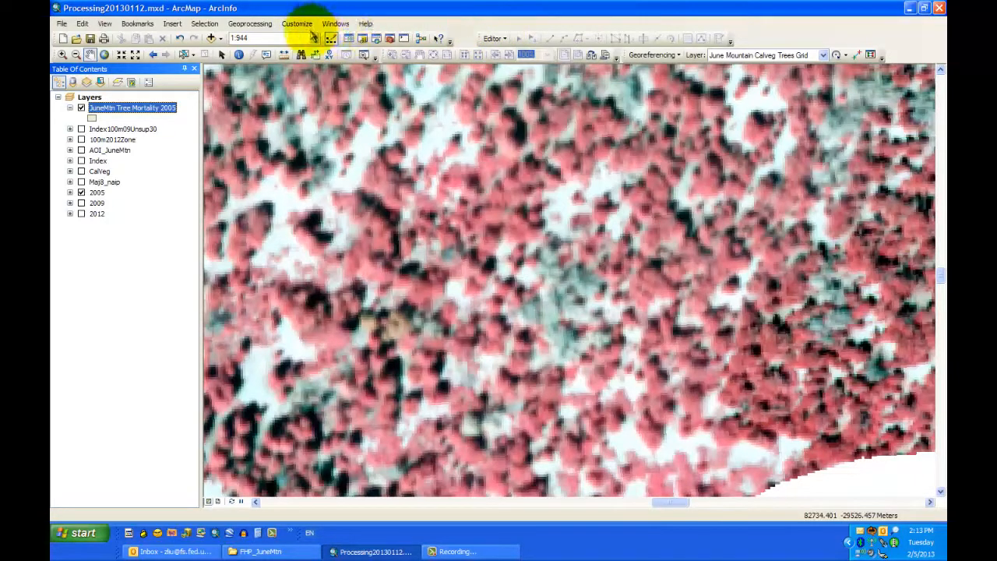
Step: Check in the list of available toolbars that the Editor toolbar is turned on
left_click(303, 25)
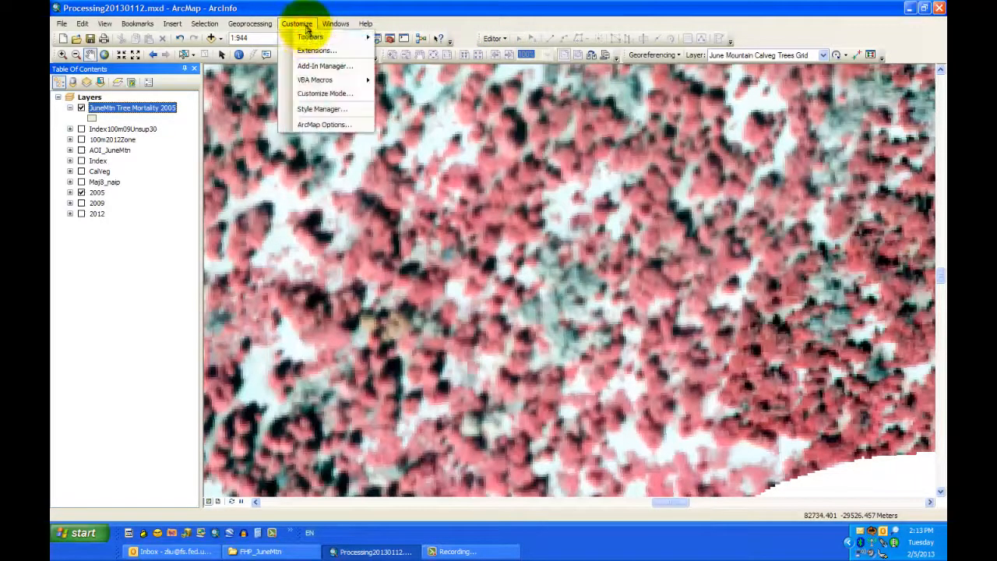
mouse_move(309, 37)
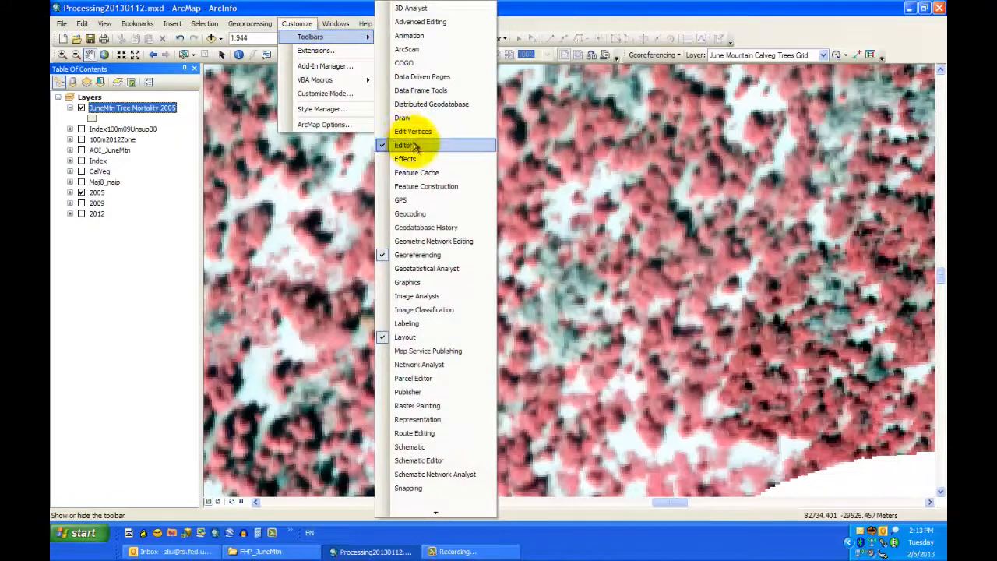
left_click(530, 22)
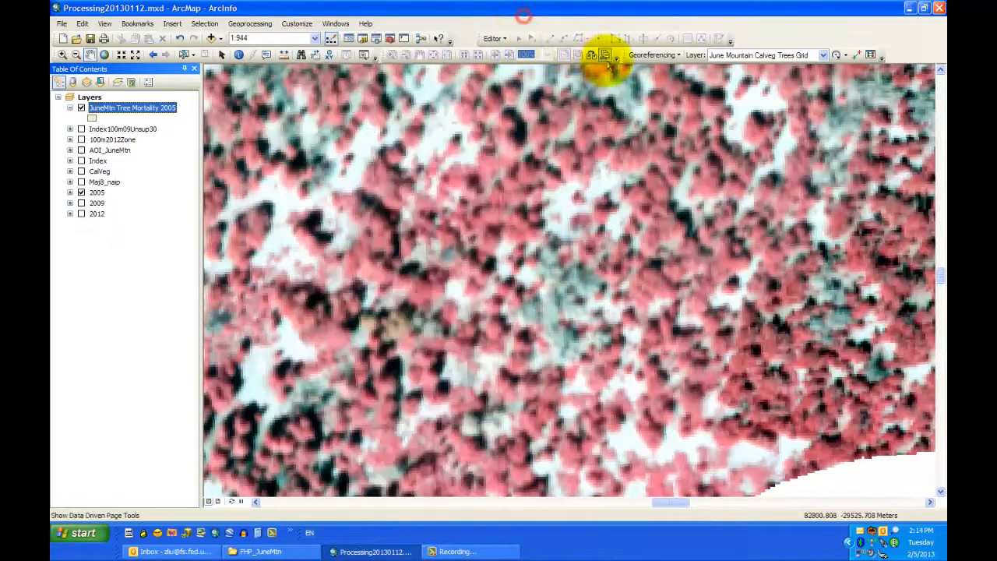
Step: Start an edit session on JuneMtn Tree Mortality 2005 and continue past the spatial reference warnings after widening the layer name column
left_click(492, 39)
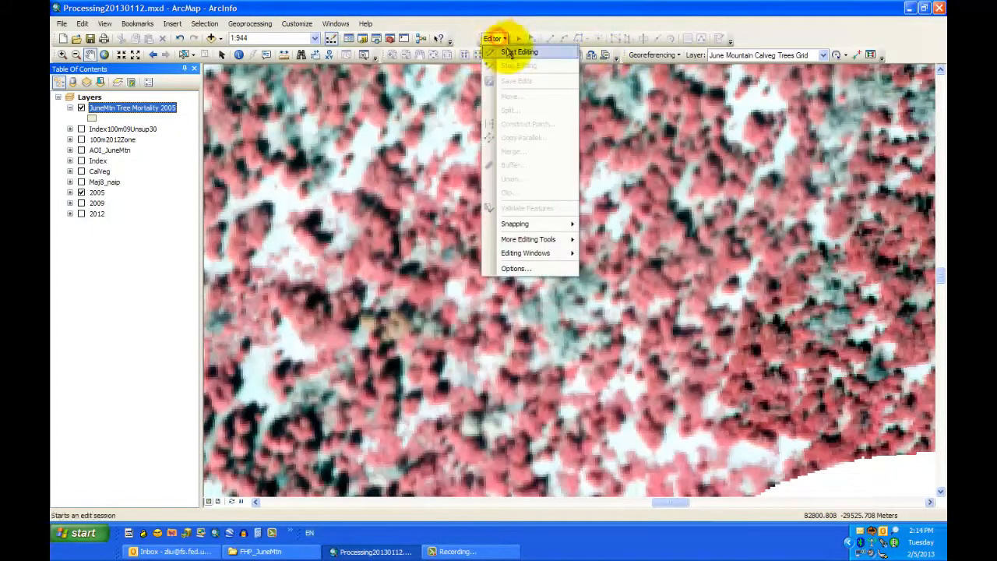
left_click(536, 61)
left_click_drag(524, 118, 526, 95)
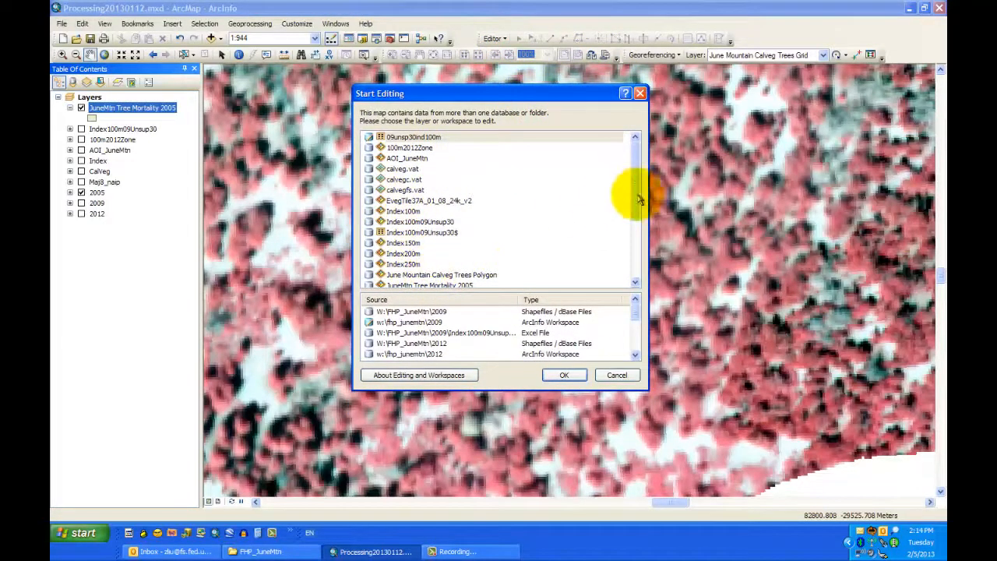
left_click_drag(638, 205, 645, 175)
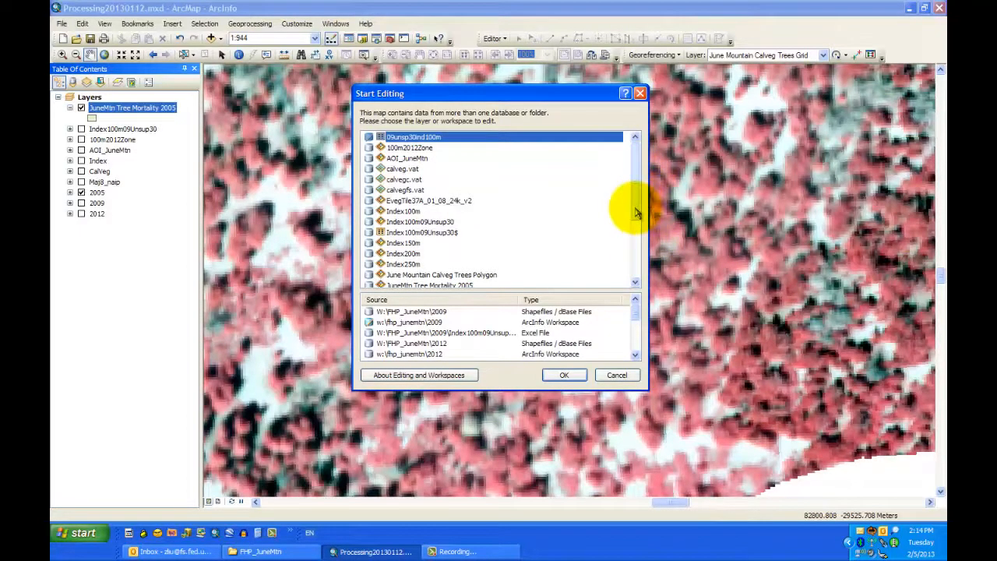
left_click_drag(635, 210, 638, 224)
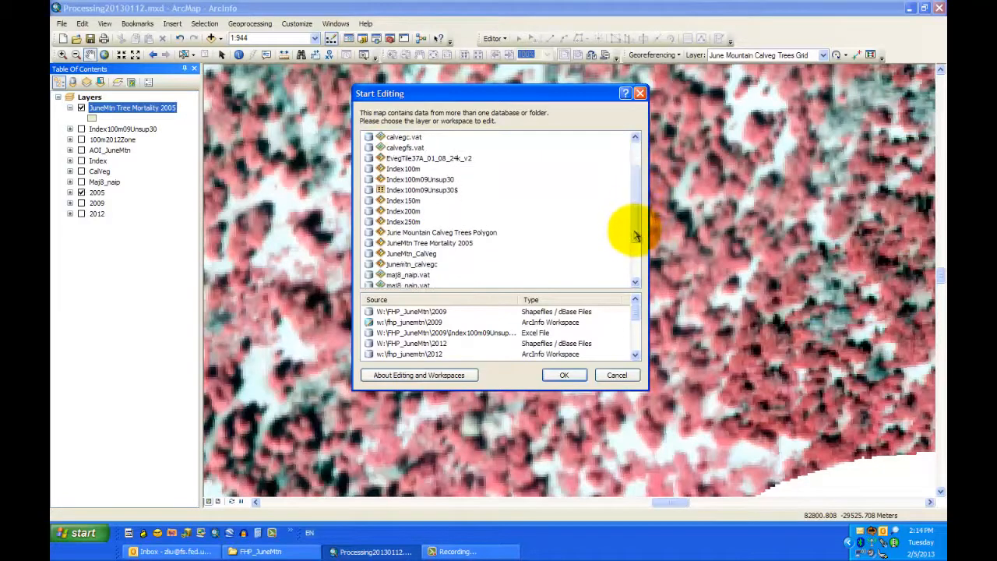
left_click(466, 248)
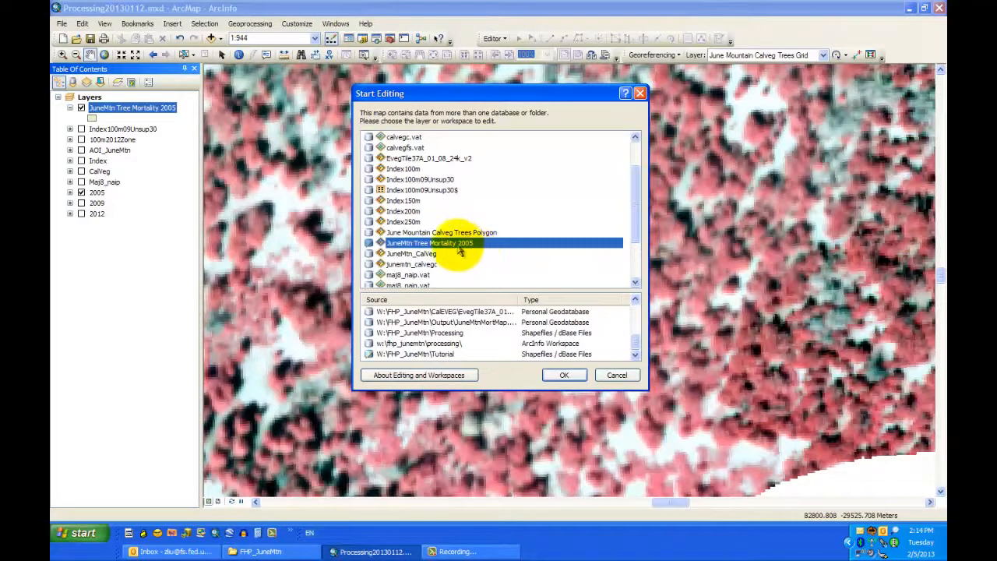
left_click(566, 376)
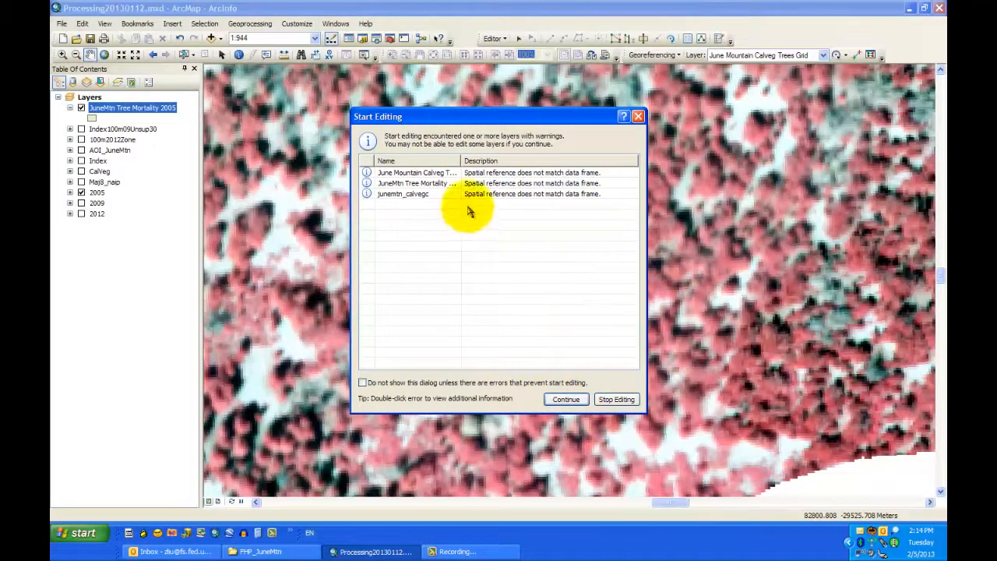
left_click_drag(459, 162, 500, 173)
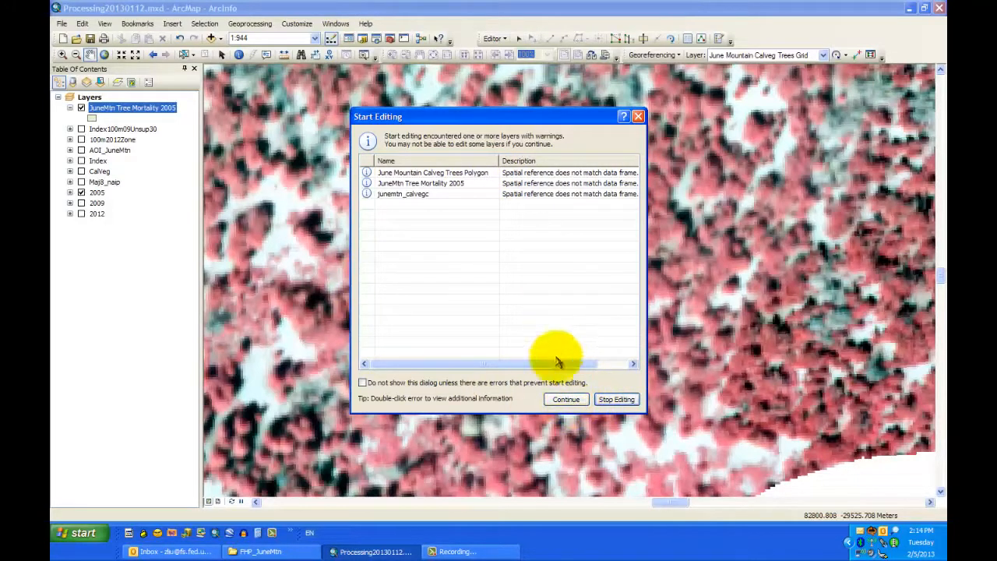
left_click(565, 401)
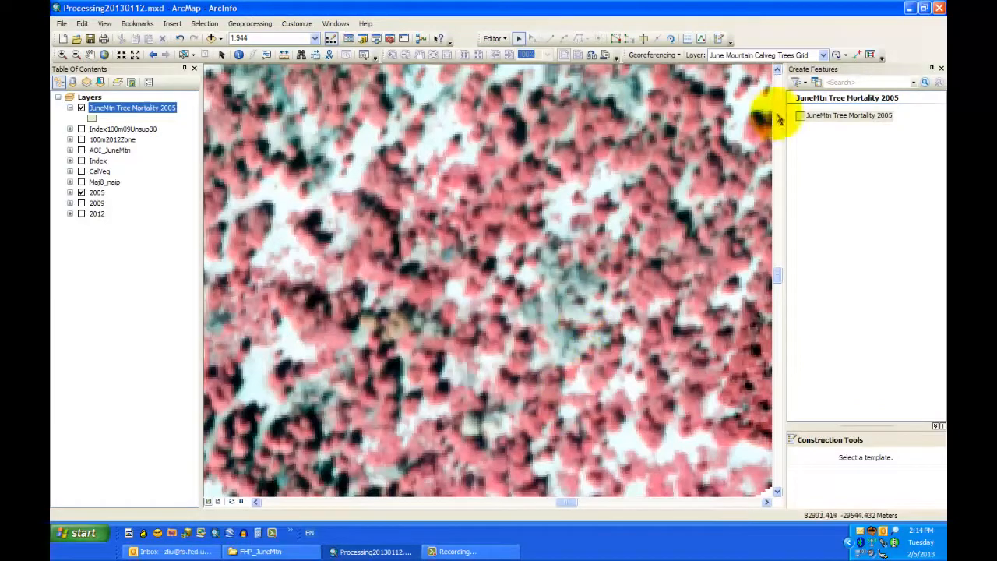
Step: Choose the JuneMtn Tree Mortality 2005 polygon template and look through the sketch properties, attributes and feature creation windows
left_click(844, 117)
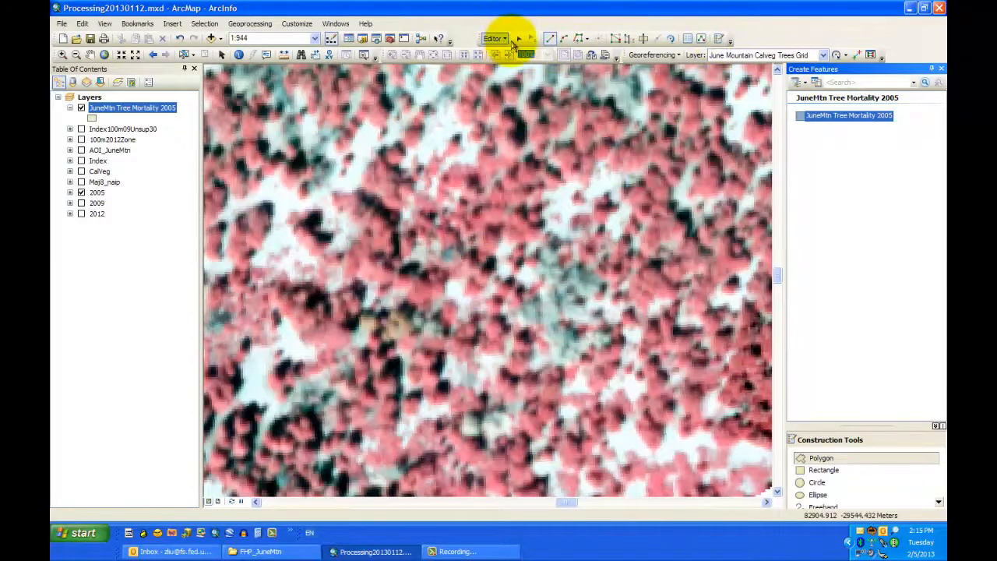
left_click(702, 41)
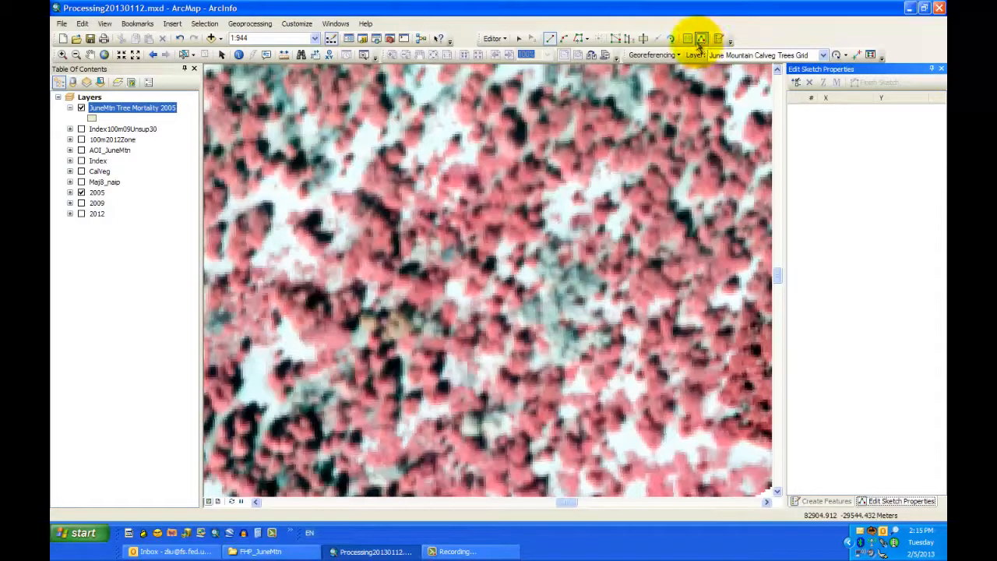
left_click(688, 40)
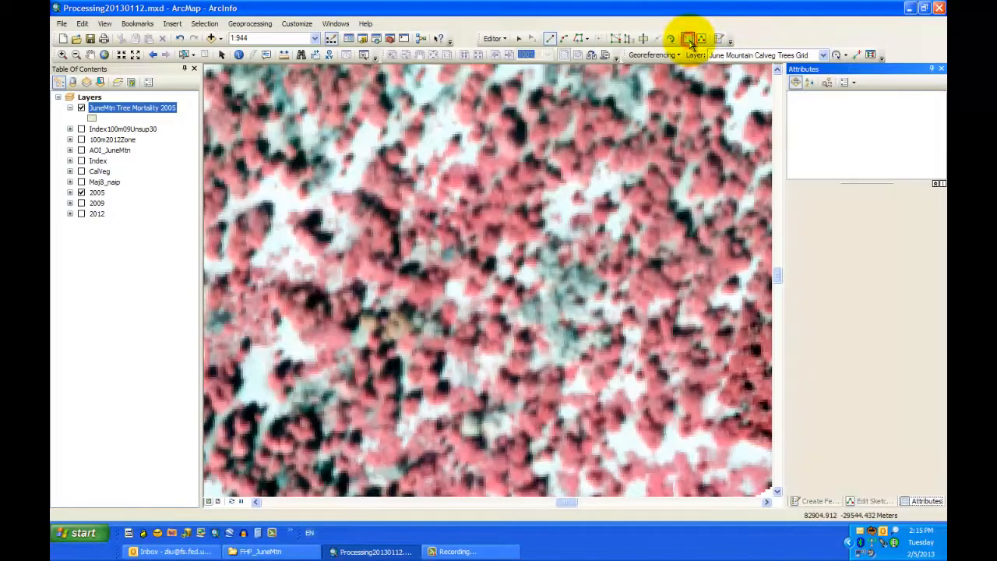
left_click(719, 38)
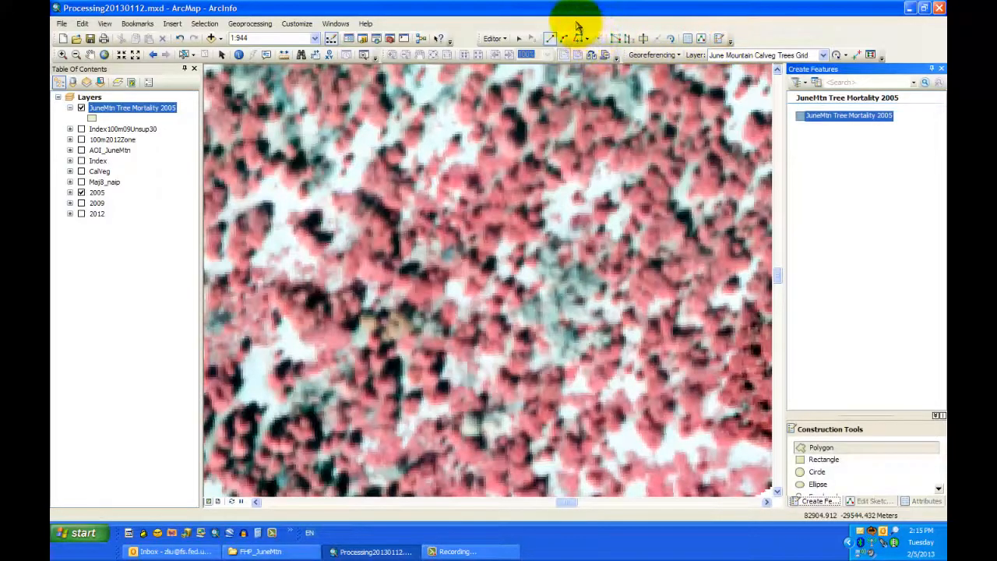
Step: Open the attribute table of JuneMtn Tree Mortality 2005 and adjust its height below the map
right_click(161, 110)
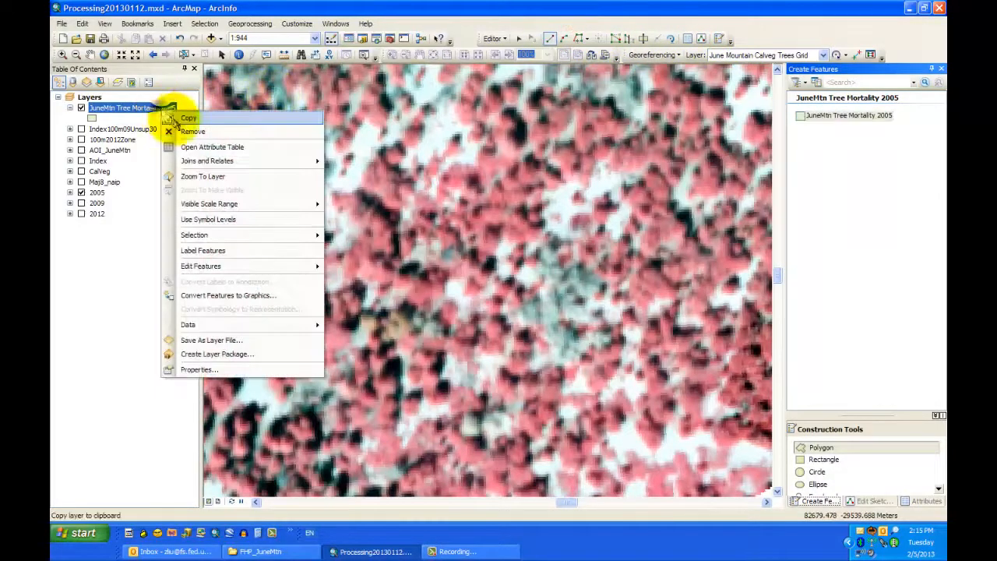
left_click(209, 148)
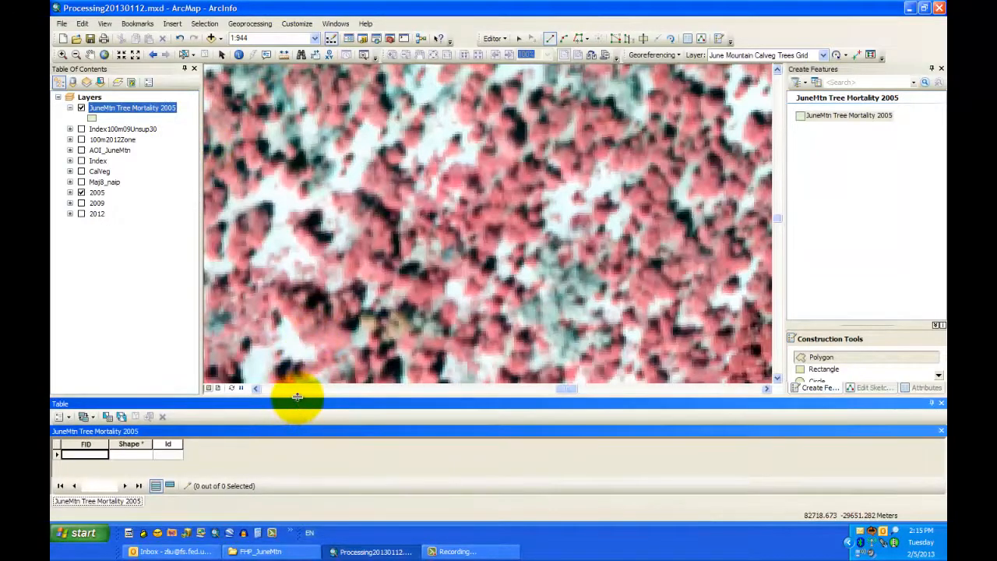
left_click_drag(297, 397, 307, 409)
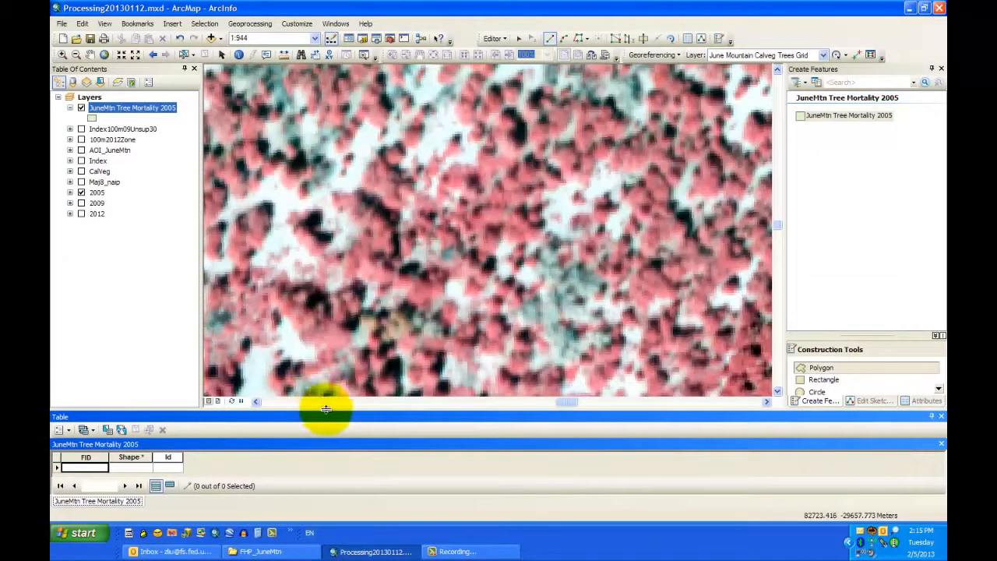
left_click_drag(326, 409, 322, 402)
left_click(171, 456)
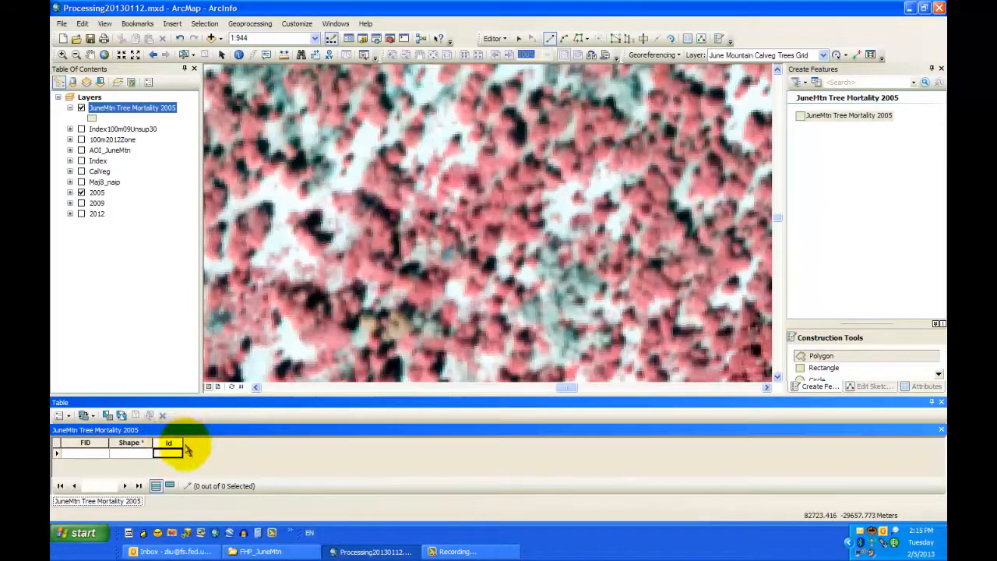
Step: Check whether a field can be added to the attribute table while editing, and stop the edit session
left_click(61, 415)
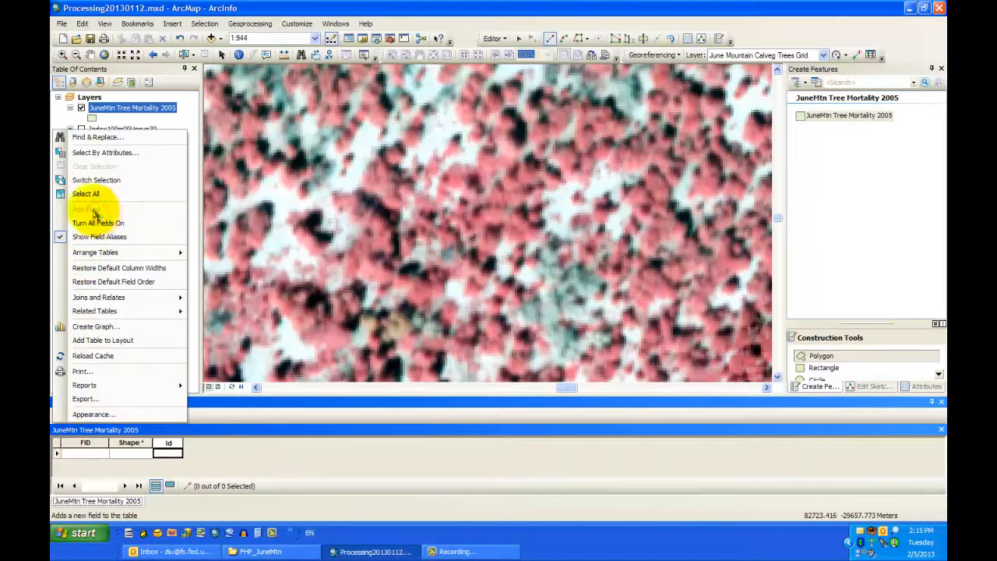
left_click(131, 108)
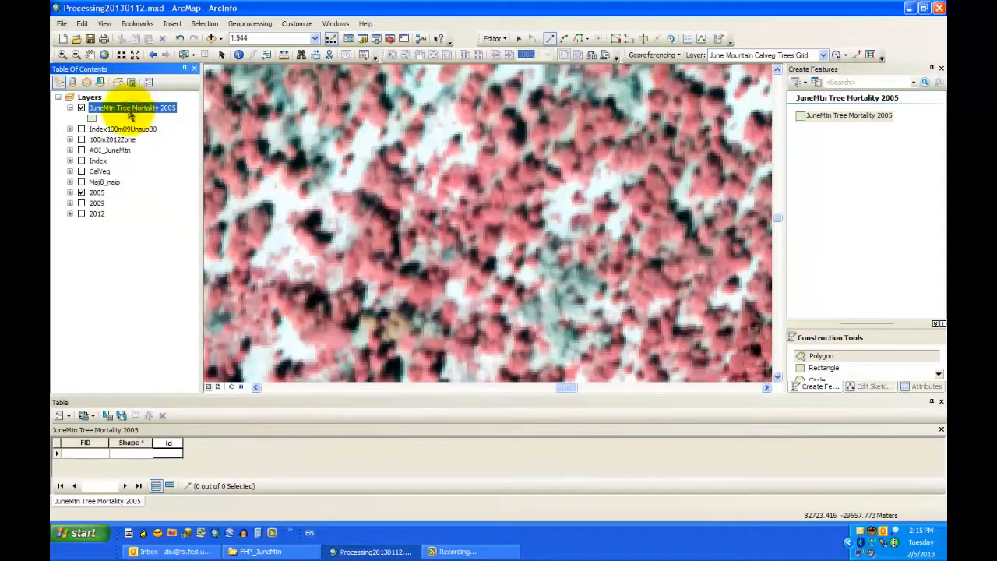
left_click(499, 38)
left_click(506, 64)
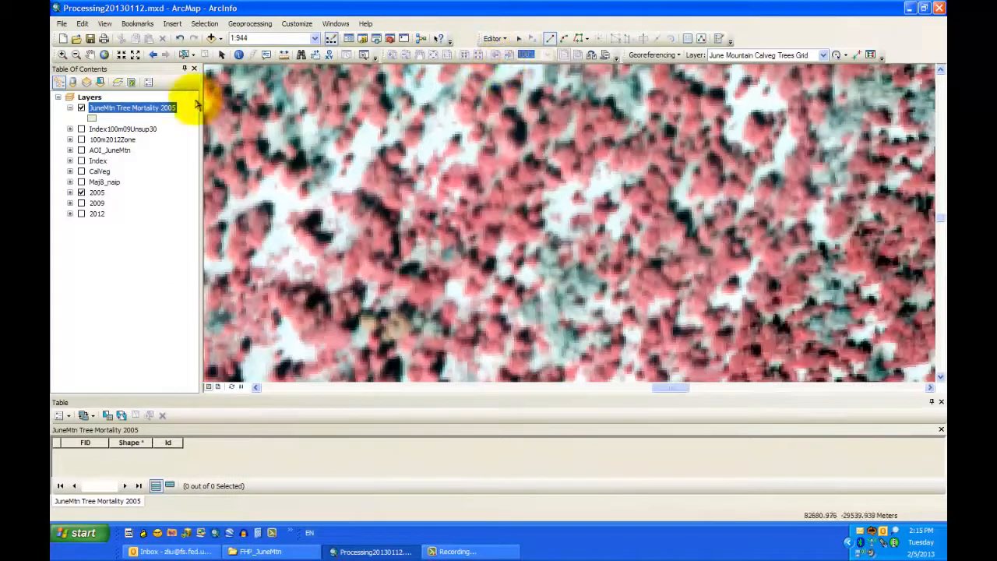
Step: Add a Short Integer field named ClassNum to the JuneMtn Tree Mortality 2005 attribute table
left_click(223, 454)
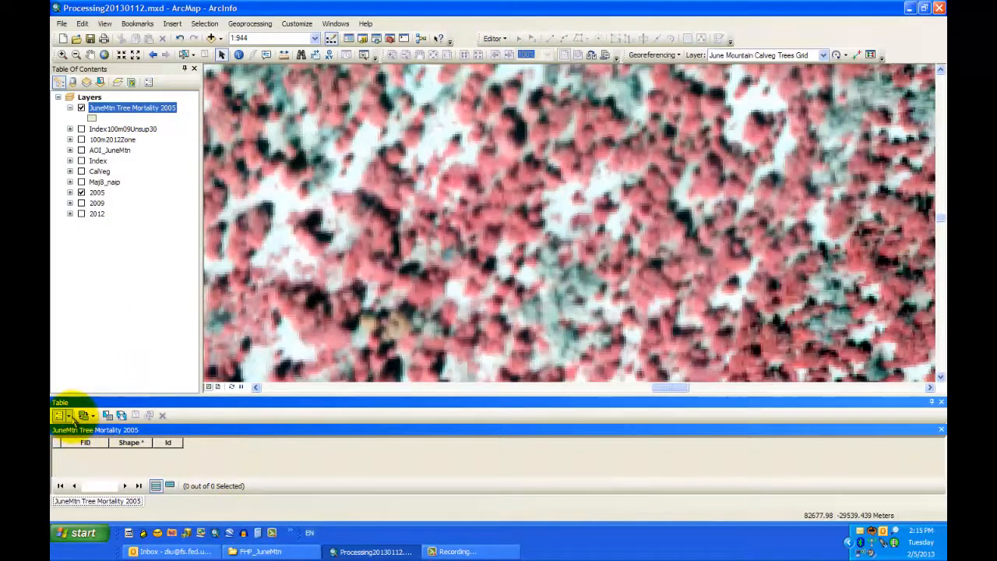
left_click(70, 418)
left_click(117, 207)
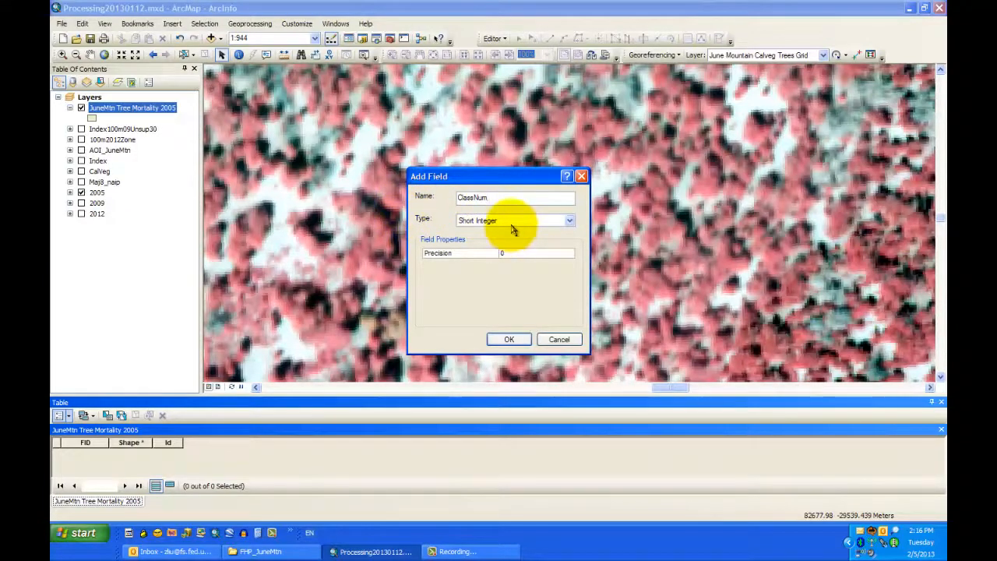
left_click(509, 341)
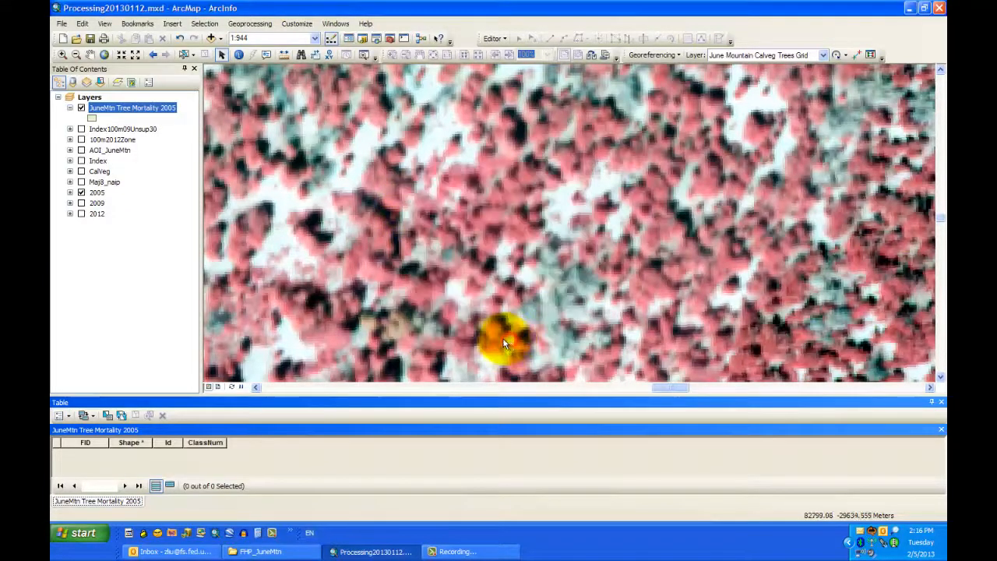
Step: Add a Text field named Notes with a length of 100 to the JuneMtn Tree Mortality 2005 attribute table
left_click(69, 416)
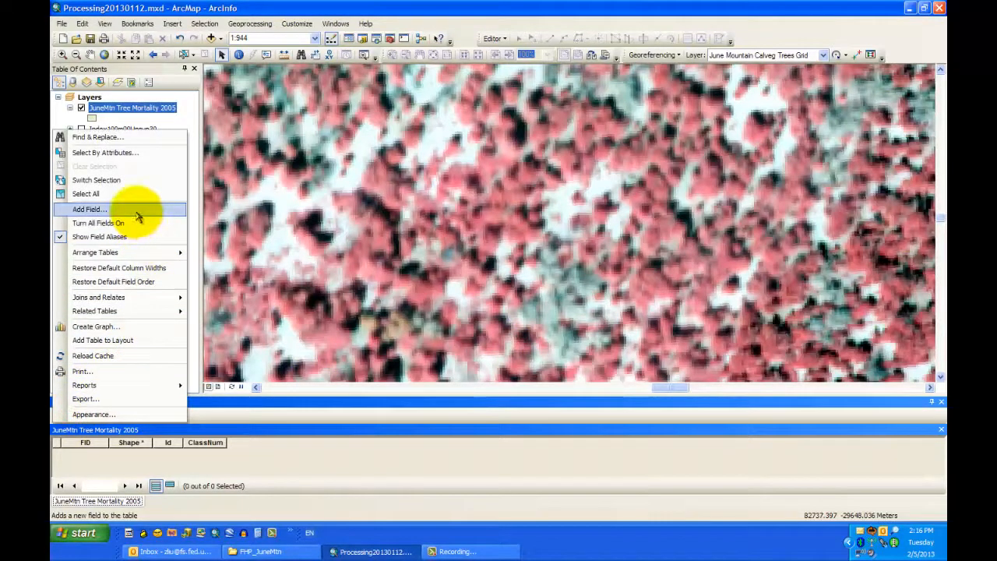
left_click(91, 210)
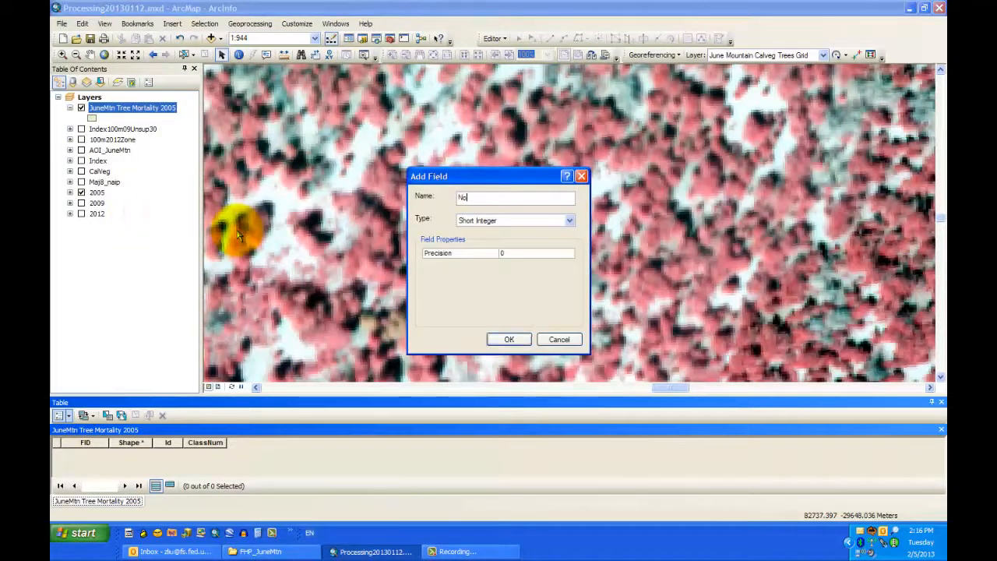
left_click(520, 220)
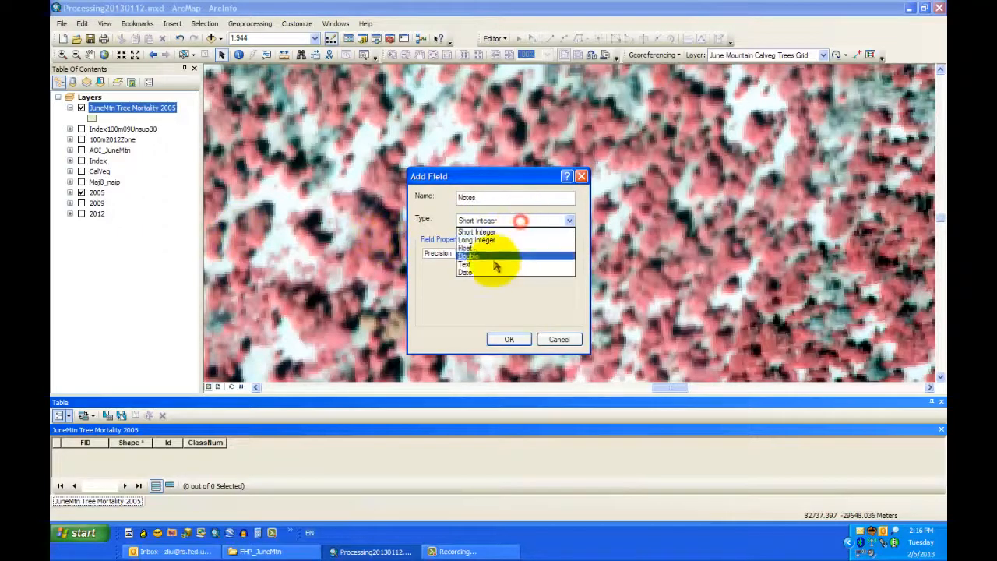
left_click(490, 264)
double_click(514, 257)
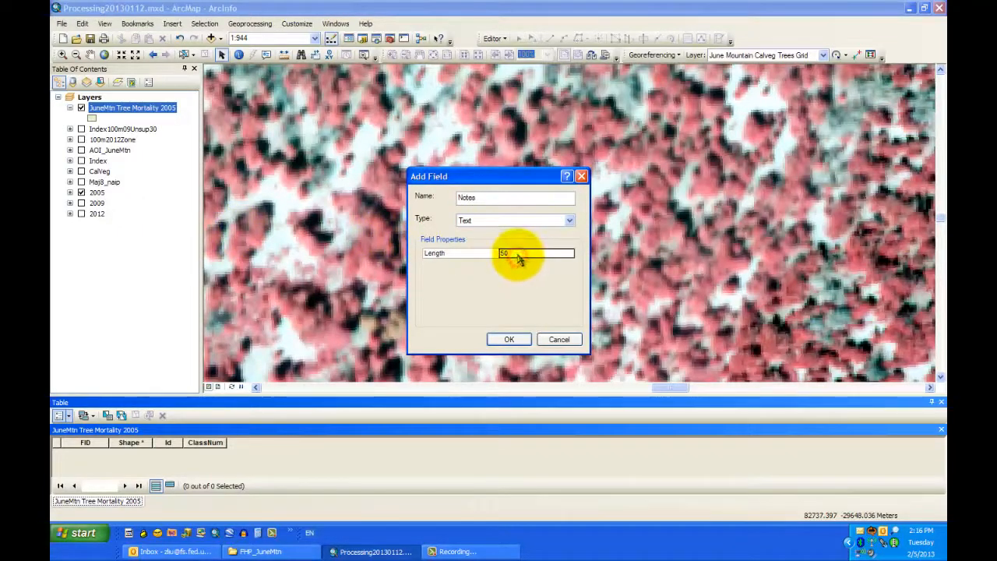
left_click(508, 254)
left_click_drag(509, 253, 477, 256)
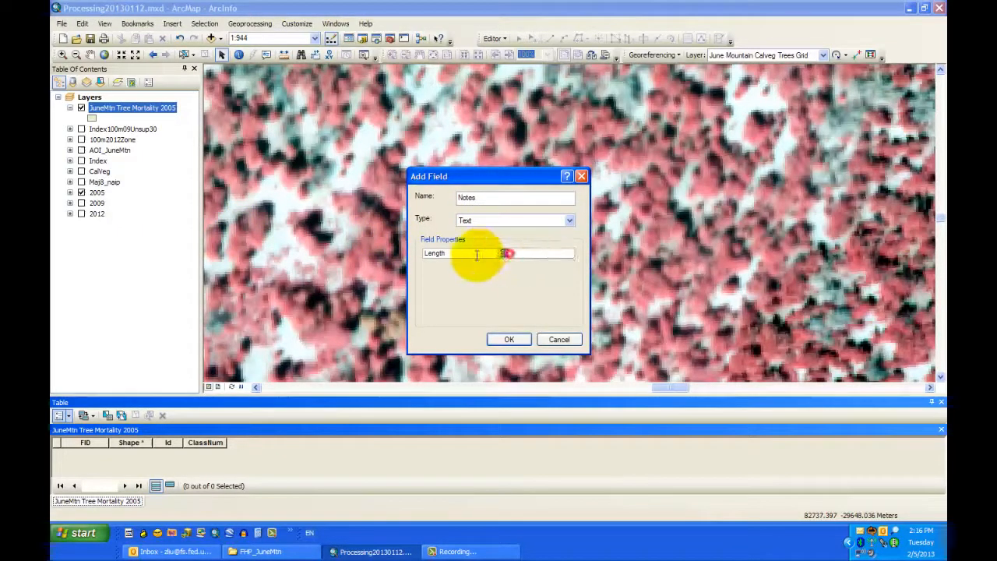
type("100")
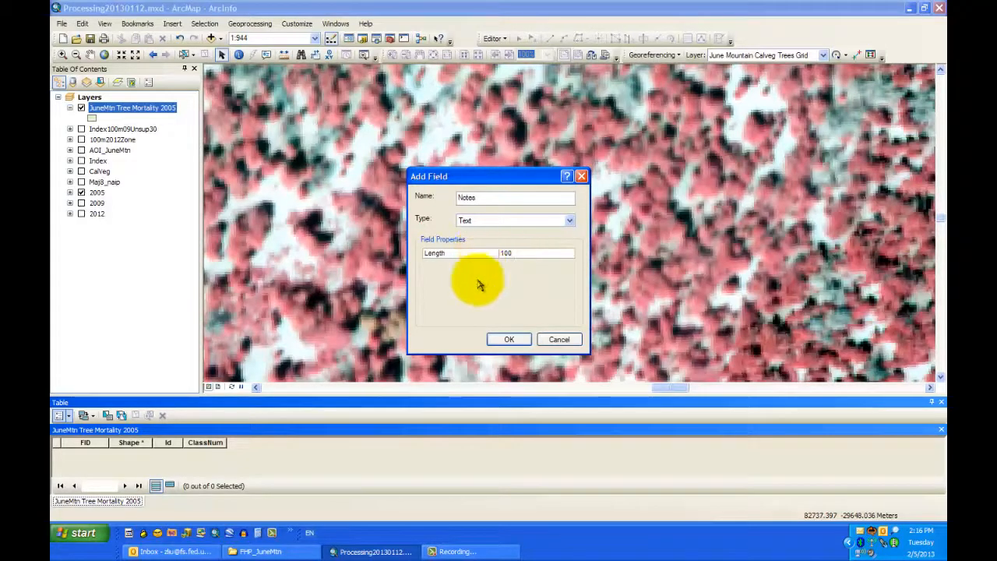
left_click(511, 340)
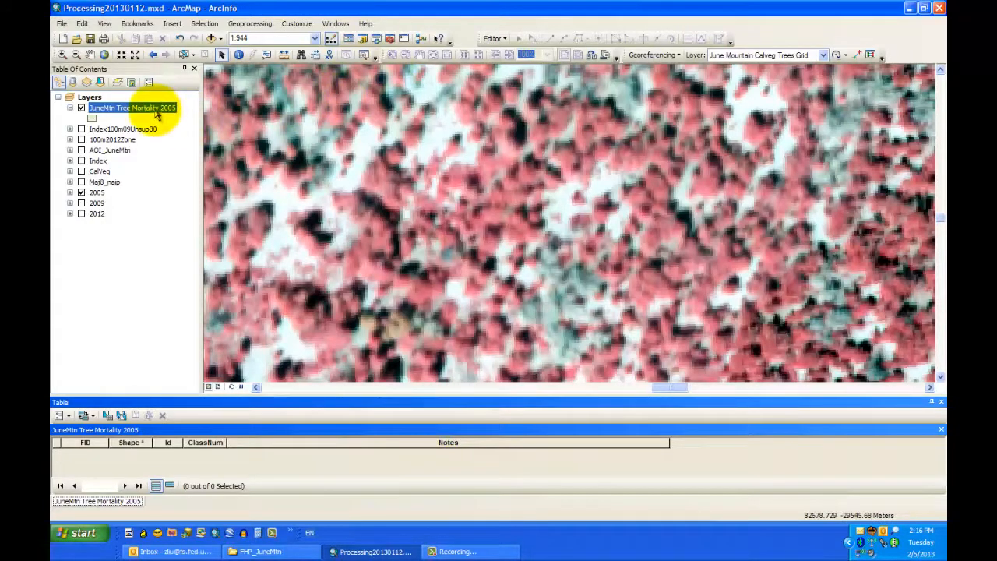
Step: Start an edit session on the JuneMtn Tree Mortality 2005 layer and continue past the spatial reference warnings
left_click(493, 38)
left_click(511, 55)
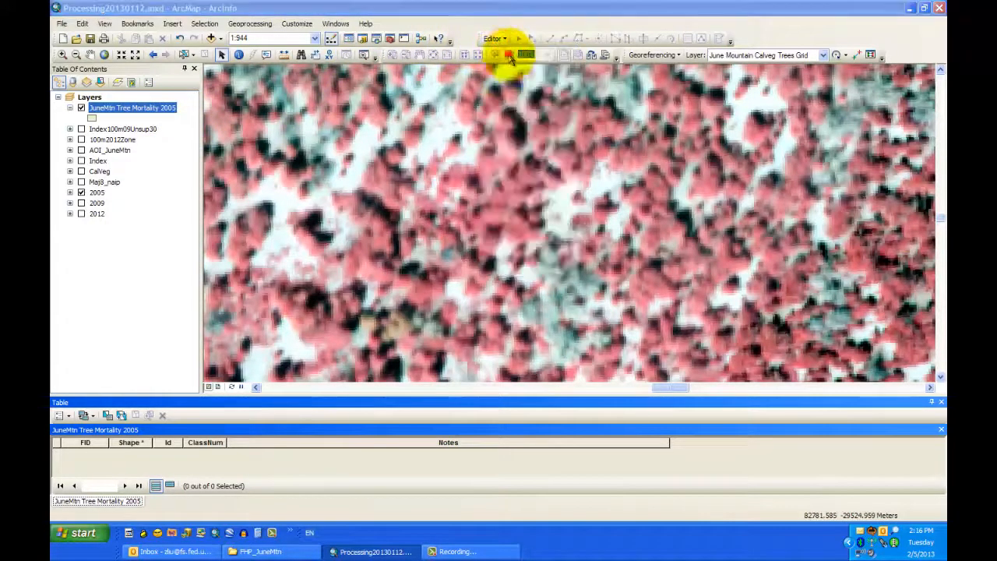
left_click_drag(637, 225, 647, 305)
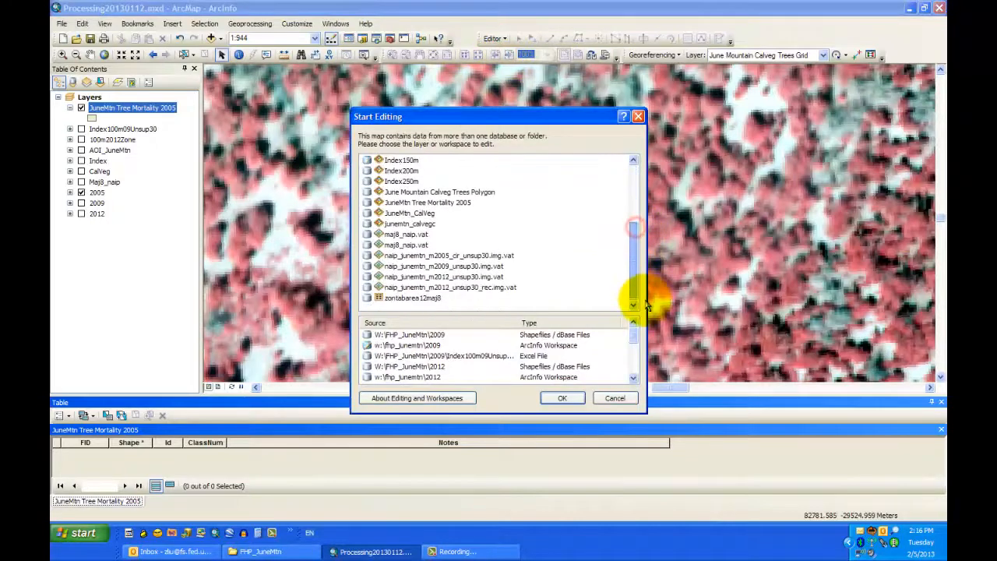
left_click(450, 204)
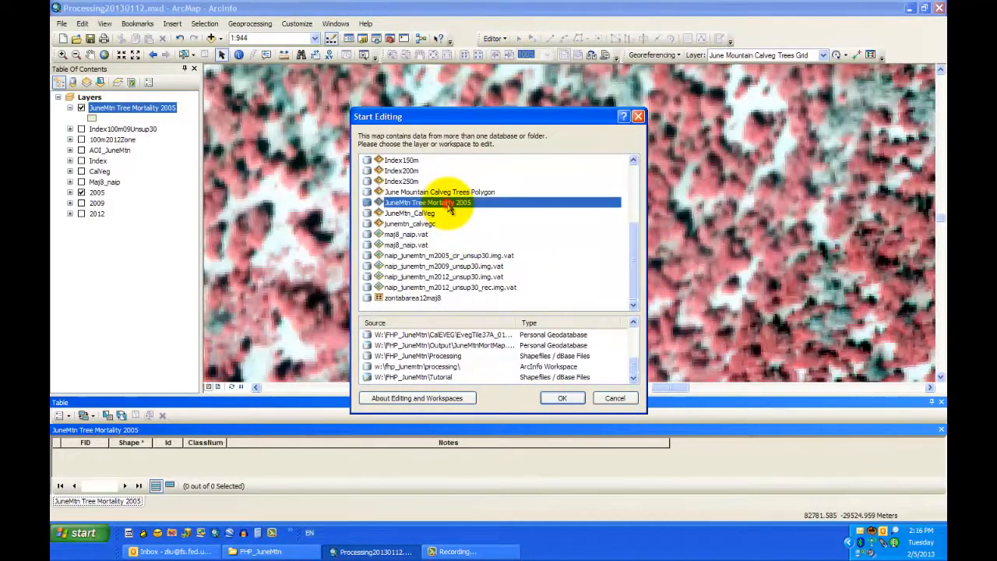
left_click(564, 398)
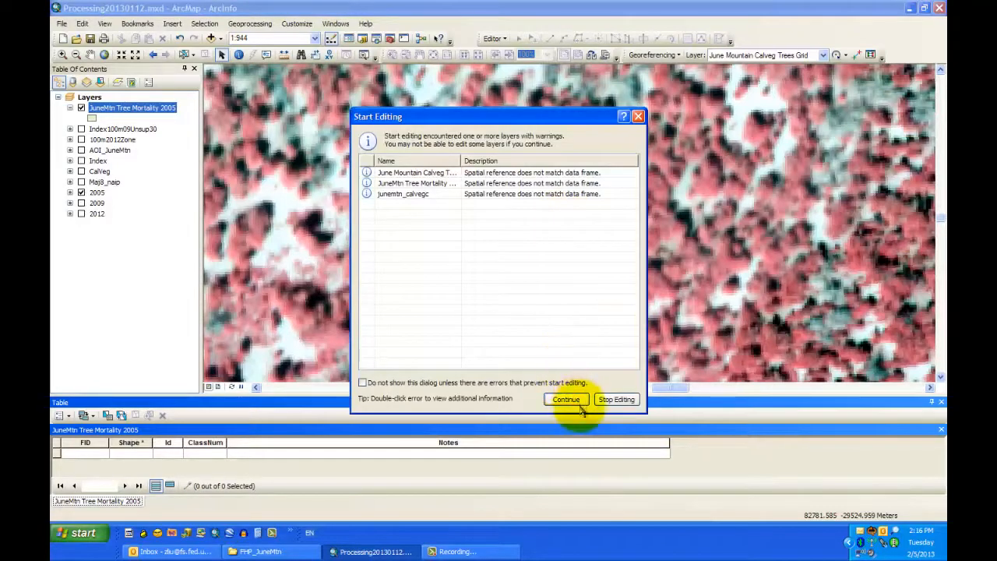
left_click(571, 398)
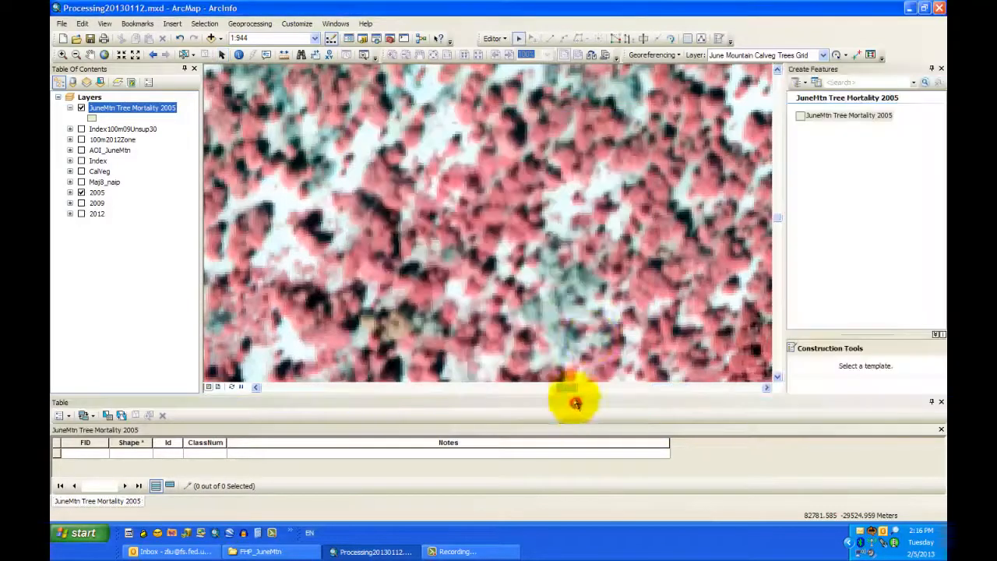
Step: Select the JuneMtn Tree Mortality 2005 feature template and enlarge the construction tools list so every tool shows
left_click(824, 117)
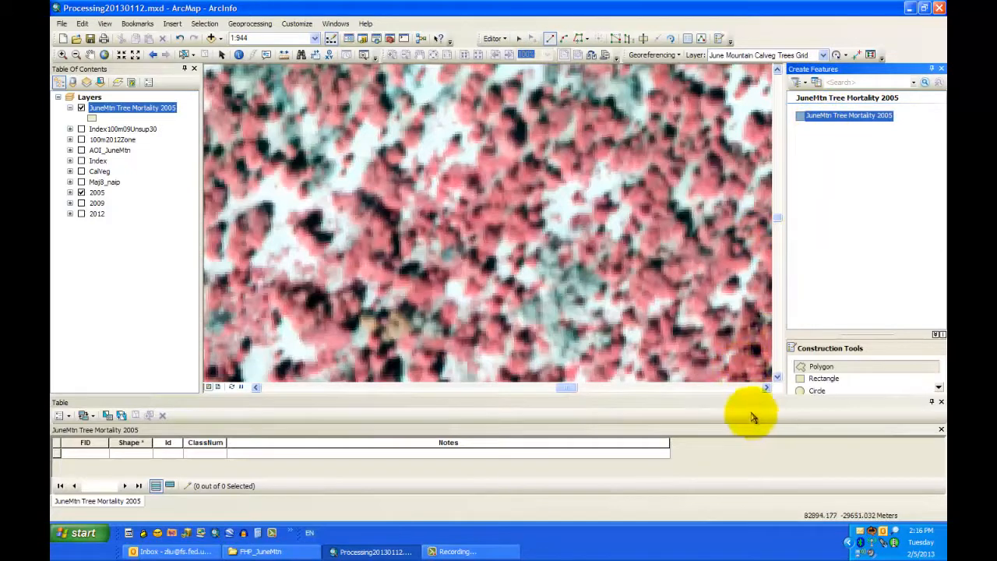
left_click_drag(756, 395, 758, 403)
left_click(776, 386)
left_click(777, 386)
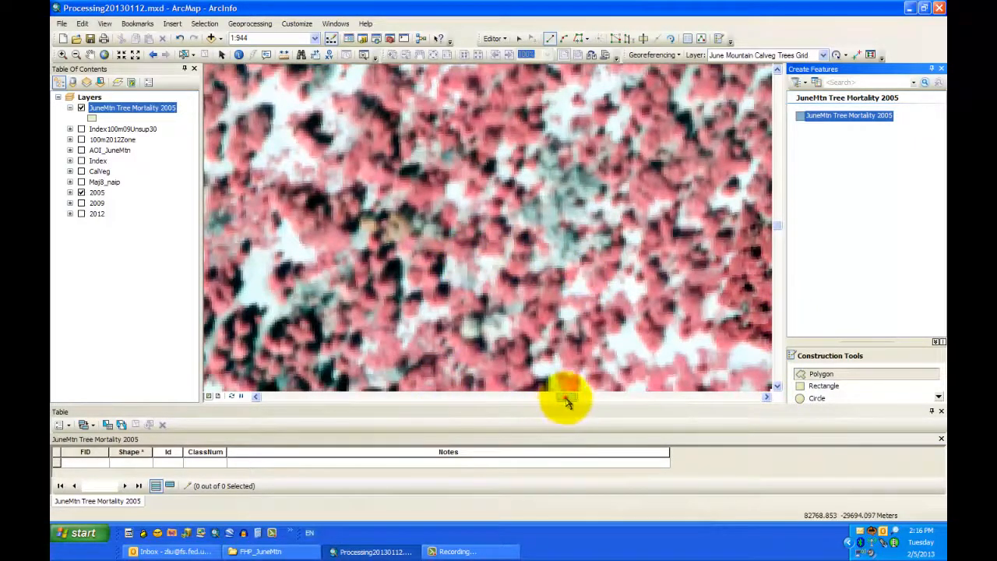
left_click_drag(567, 400, 567, 401)
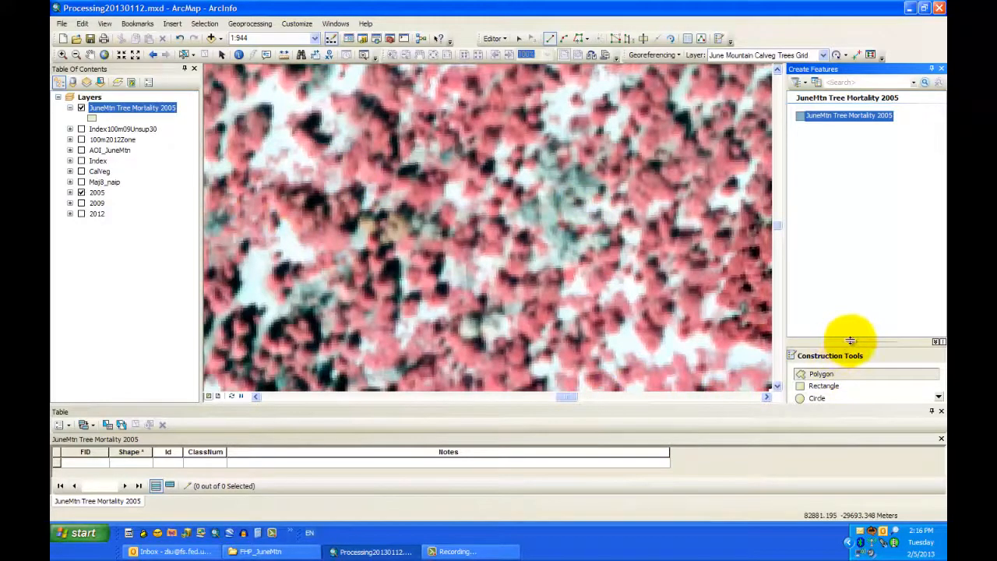
left_click_drag(850, 338, 852, 215)
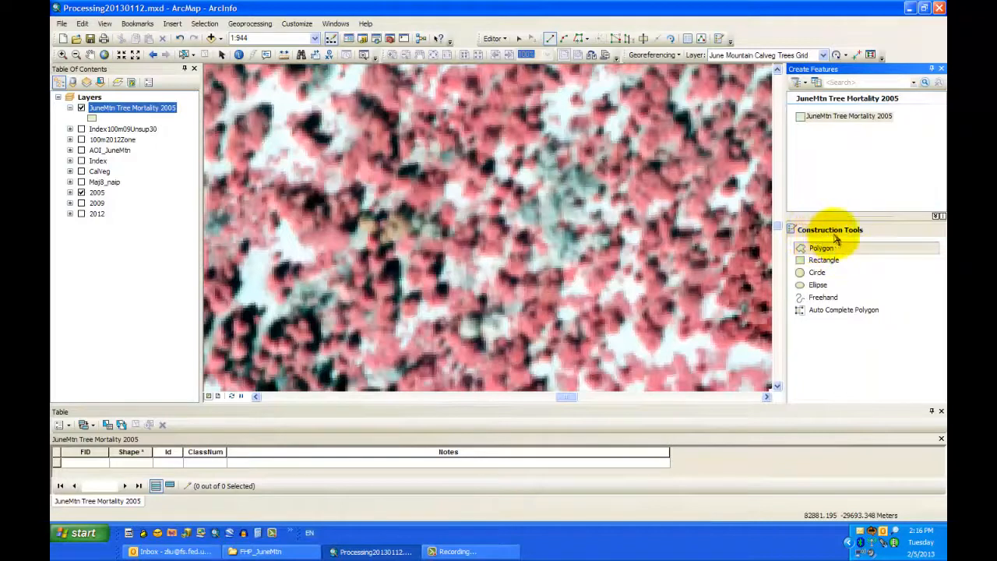
Step: Try out the Circle, Polygon and Freehand construction tools for the template
left_click(840, 273)
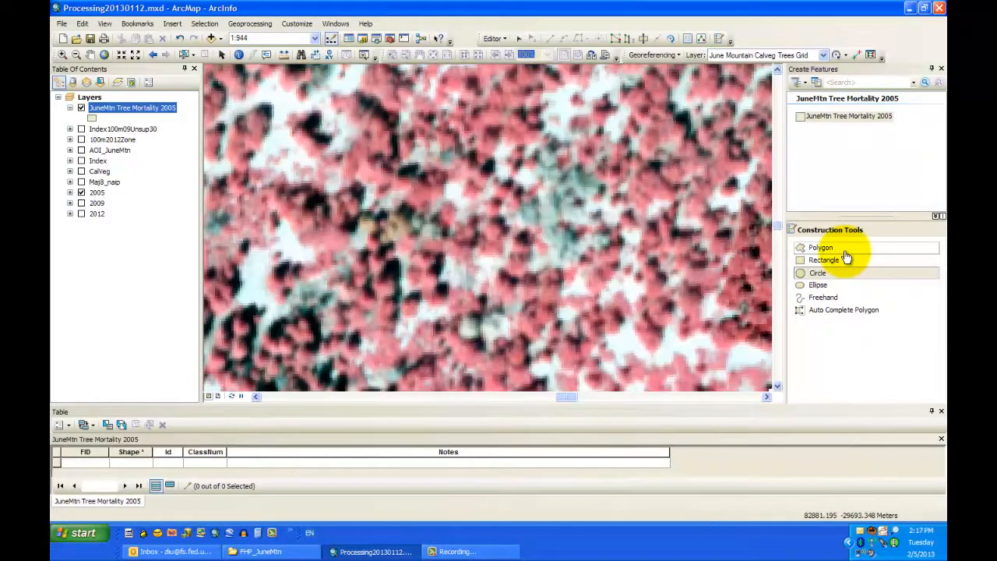
left_click(844, 247)
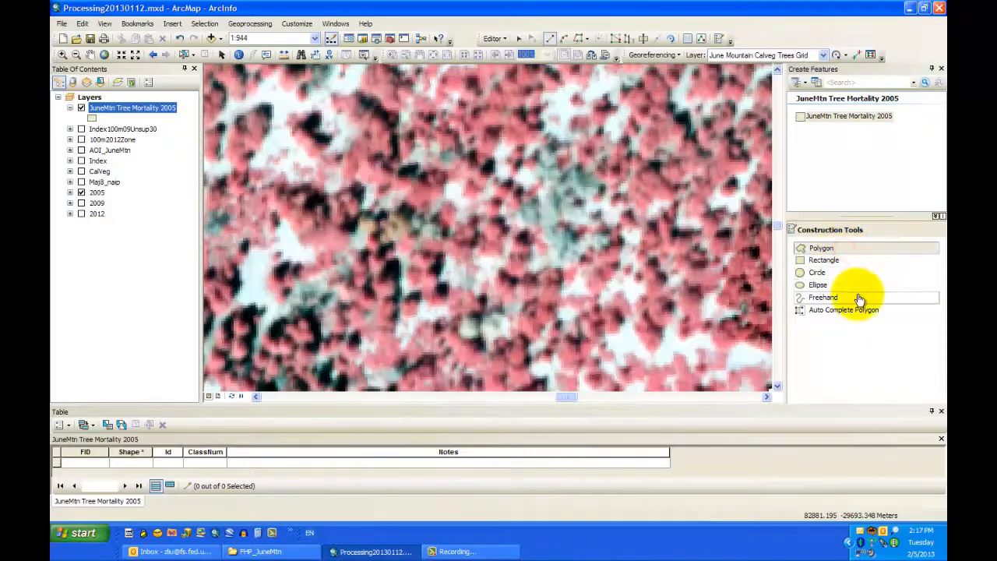
left_click(857, 297)
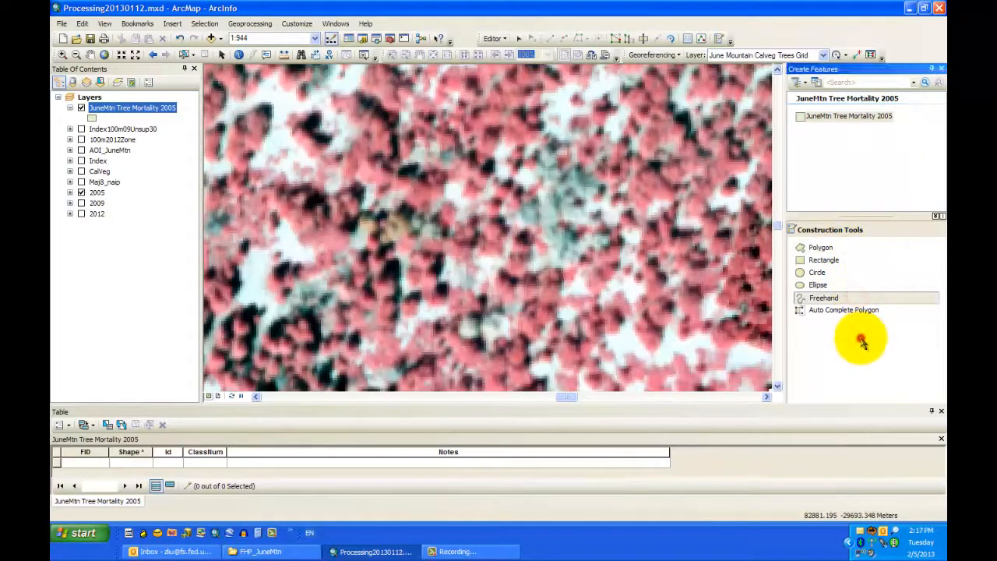
Step: Digitize a polygon with a perimeter of about 160 m around the large grey dead tree patch using the Polygon tool
left_click(842, 251)
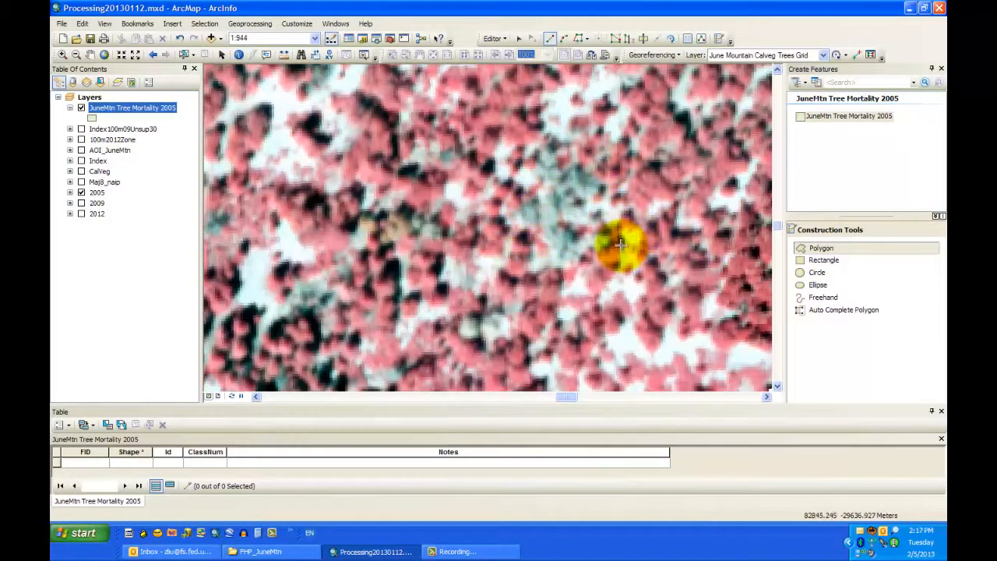
left_click(502, 219)
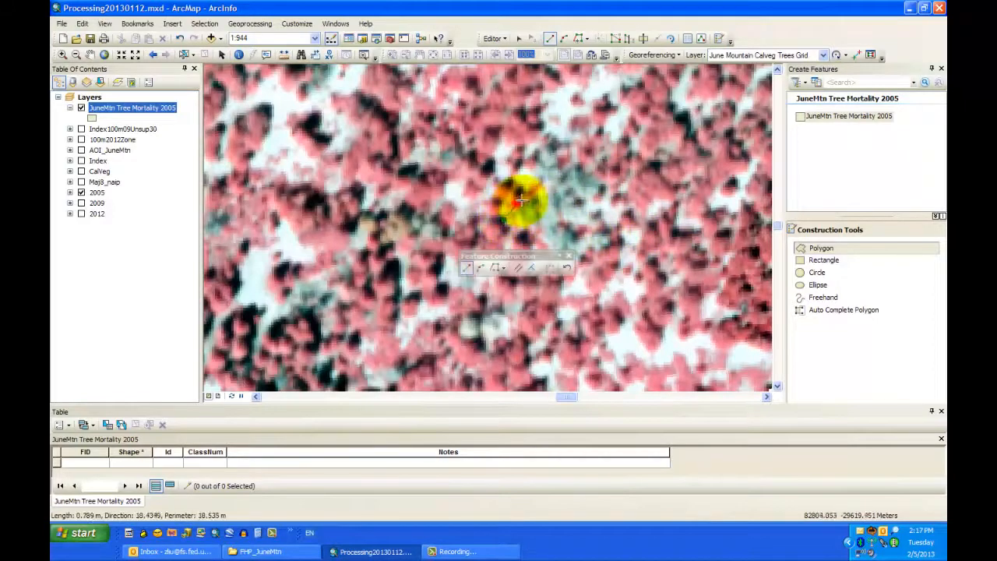
left_click(536, 193)
left_click(534, 179)
left_click(524, 161)
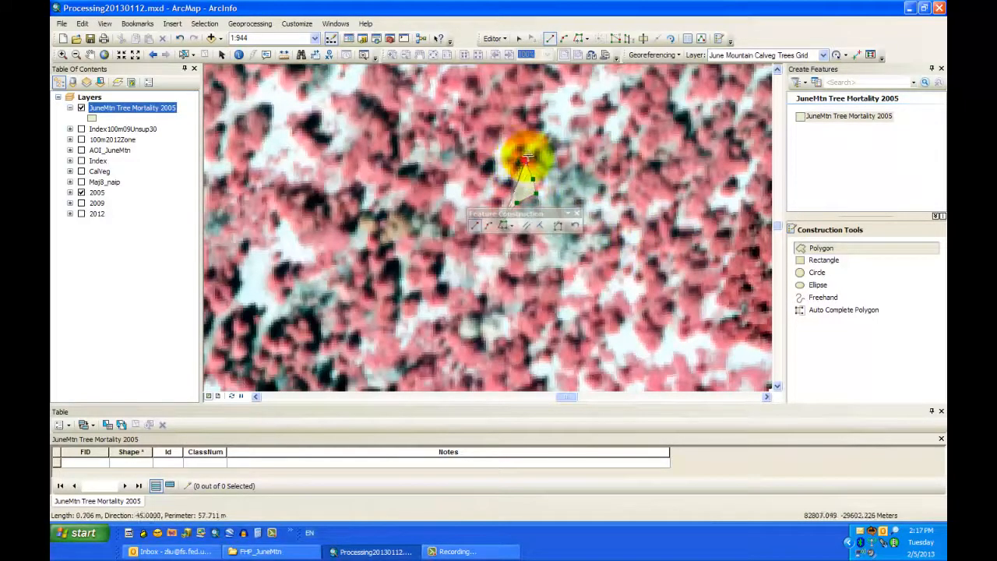
left_click(545, 143)
left_click(567, 151)
left_click(594, 168)
left_click(599, 182)
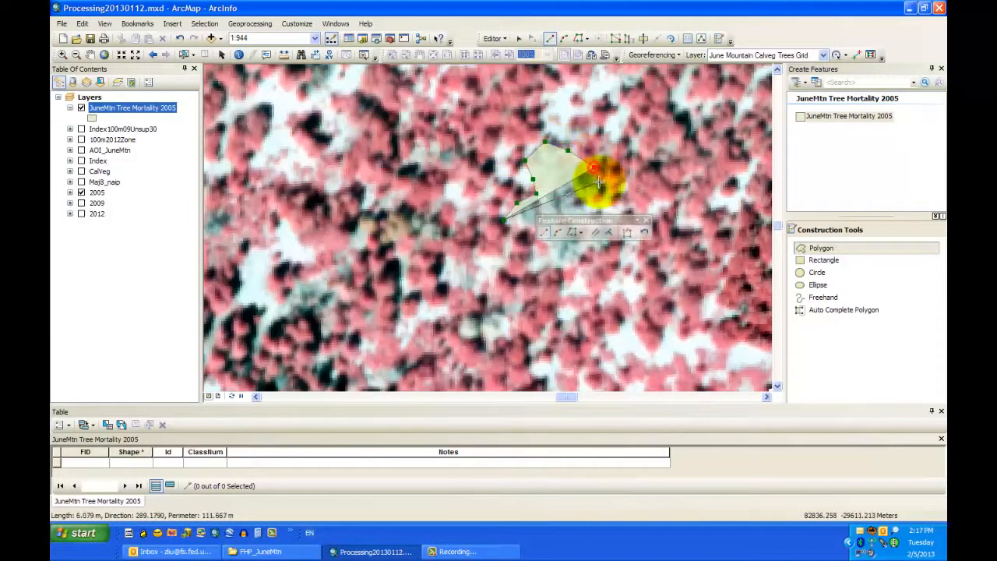
left_click(608, 203)
left_click(607, 220)
left_click(617, 240)
left_click(598, 260)
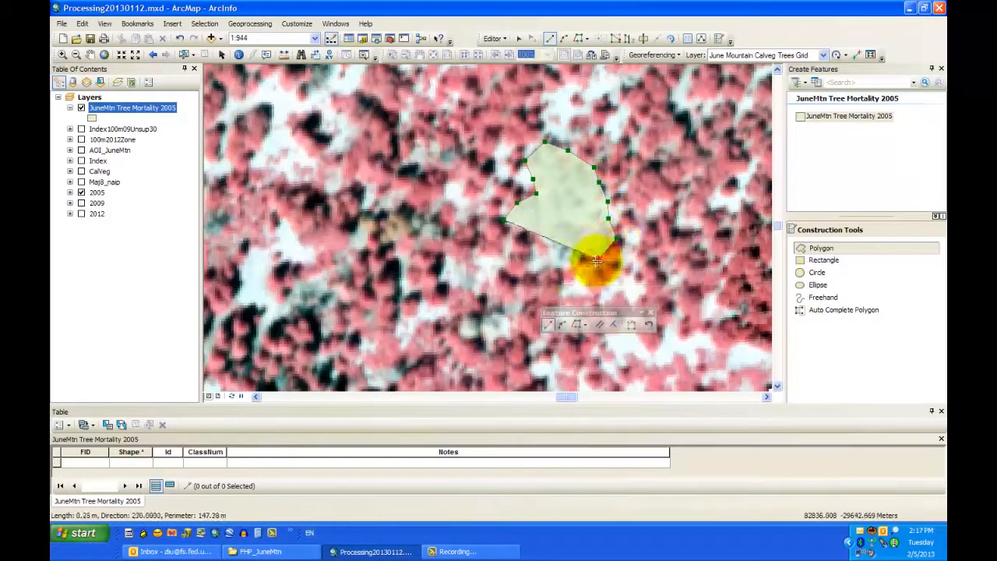
left_click(575, 271)
left_click(549, 279)
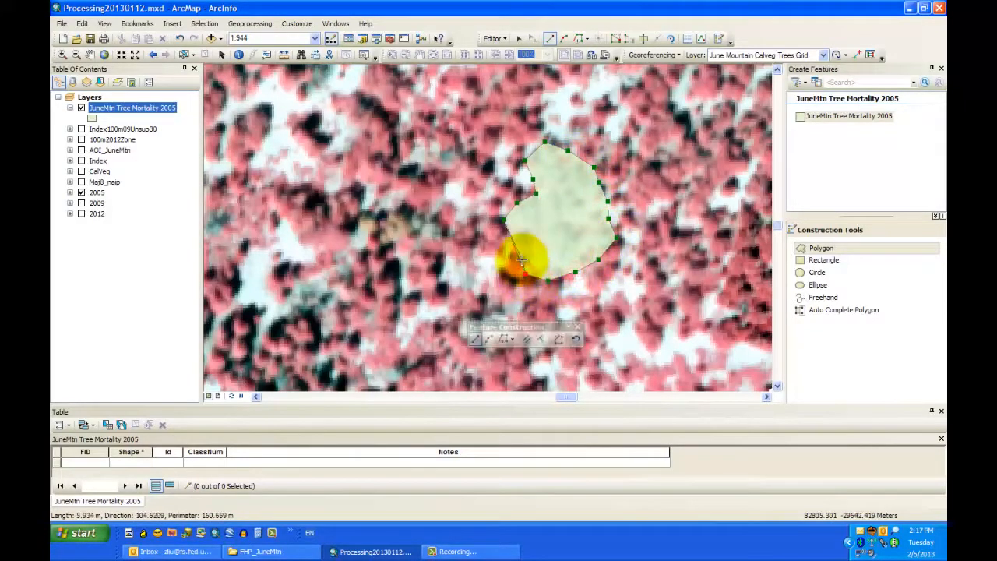
double_click(521, 263)
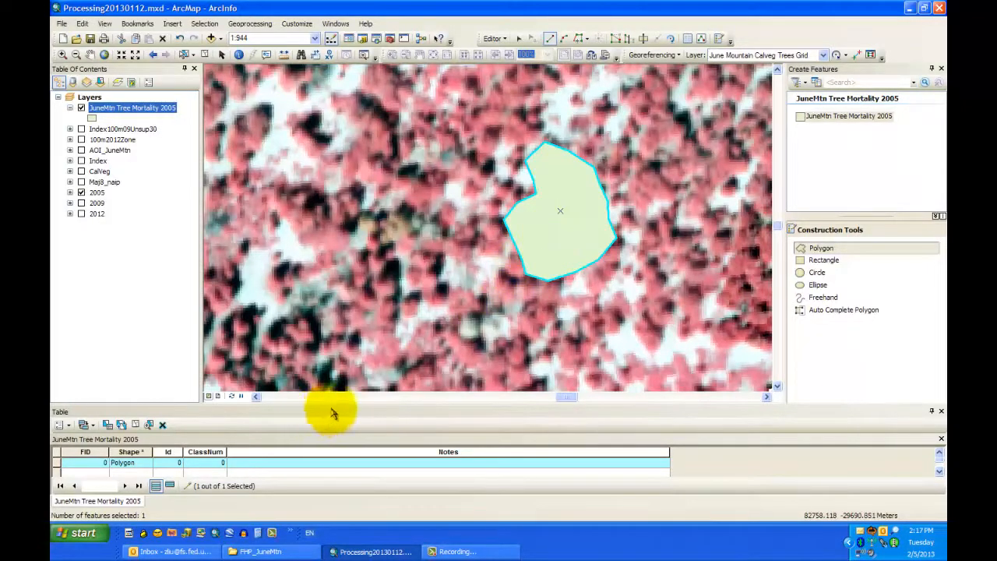
Step: Set the new polygon's Id to 1 and its ClassNum to 3 in the feature attributes
left_click(688, 39)
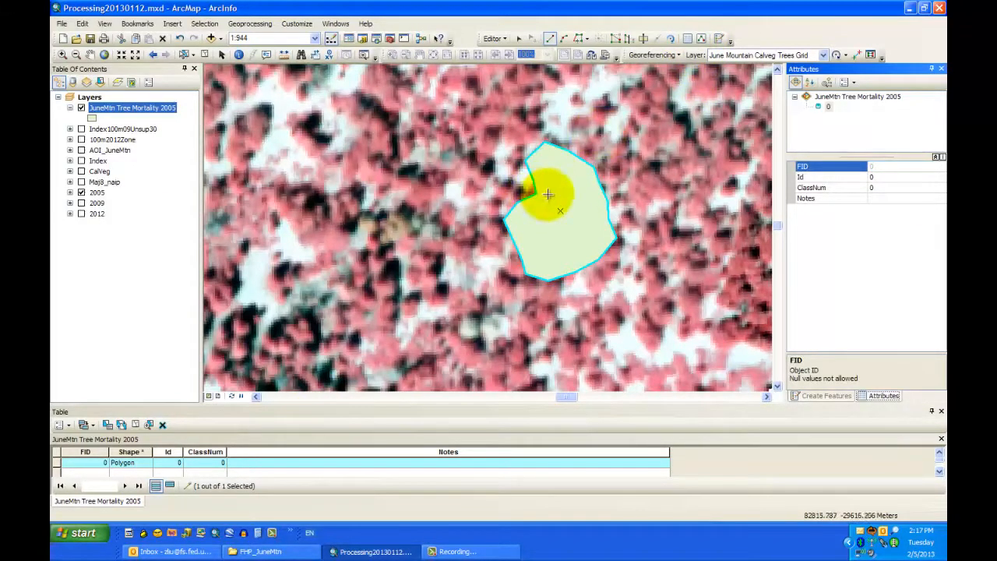
left_click_drag(891, 179, 829, 188)
type("1")
left_click(886, 195)
left_click(886, 188)
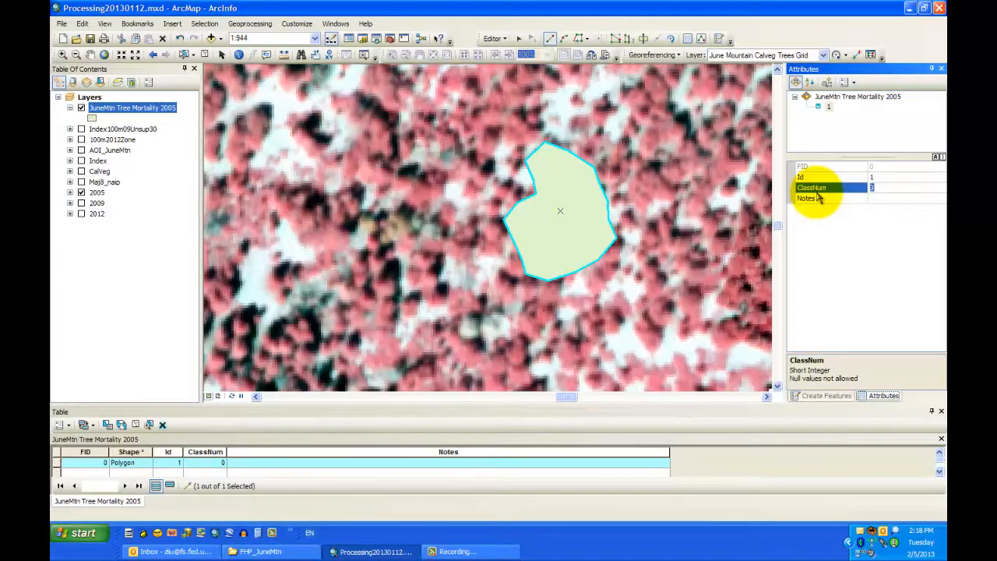
type("3")
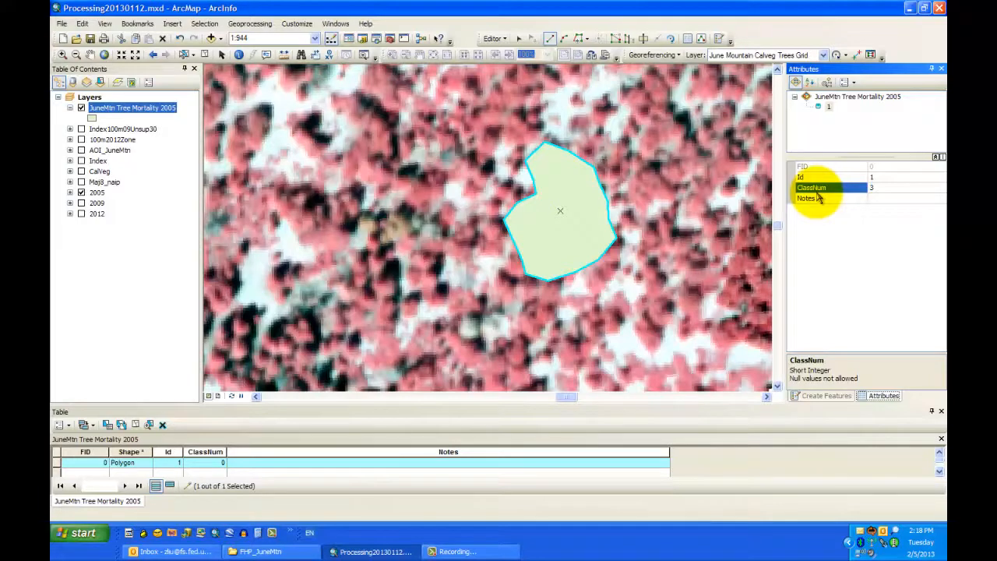
left_click(886, 177)
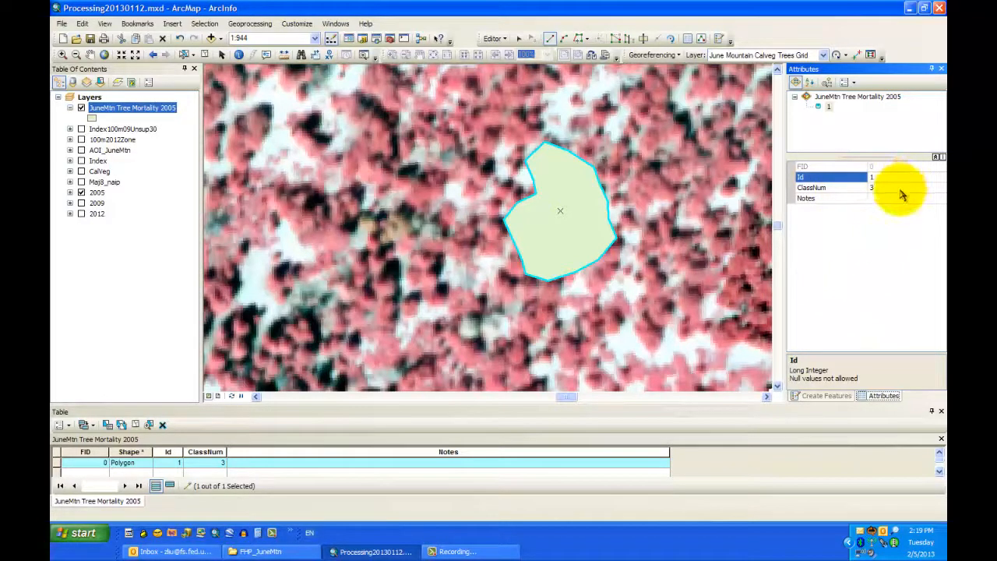
left_click(900, 189)
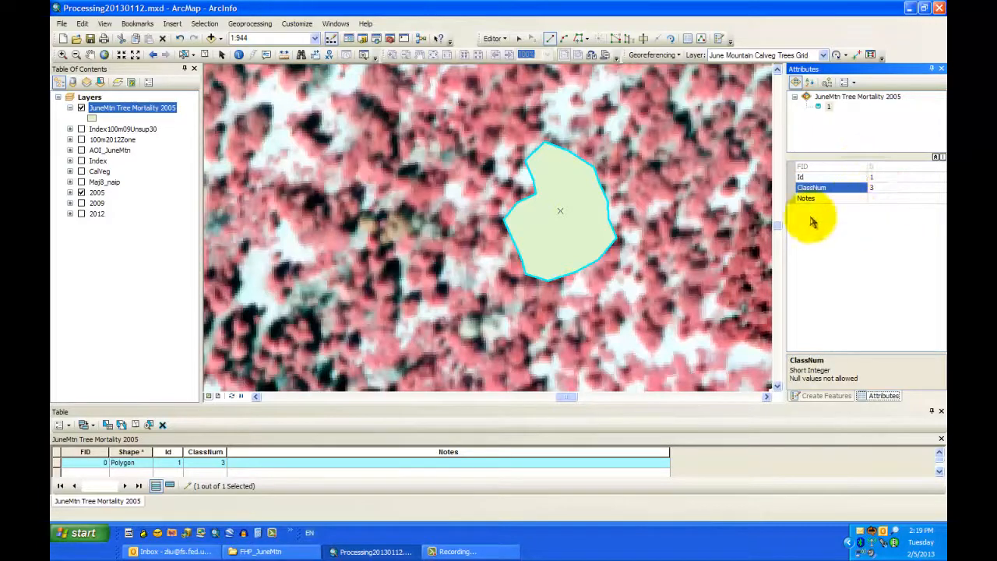
left_click(886, 200)
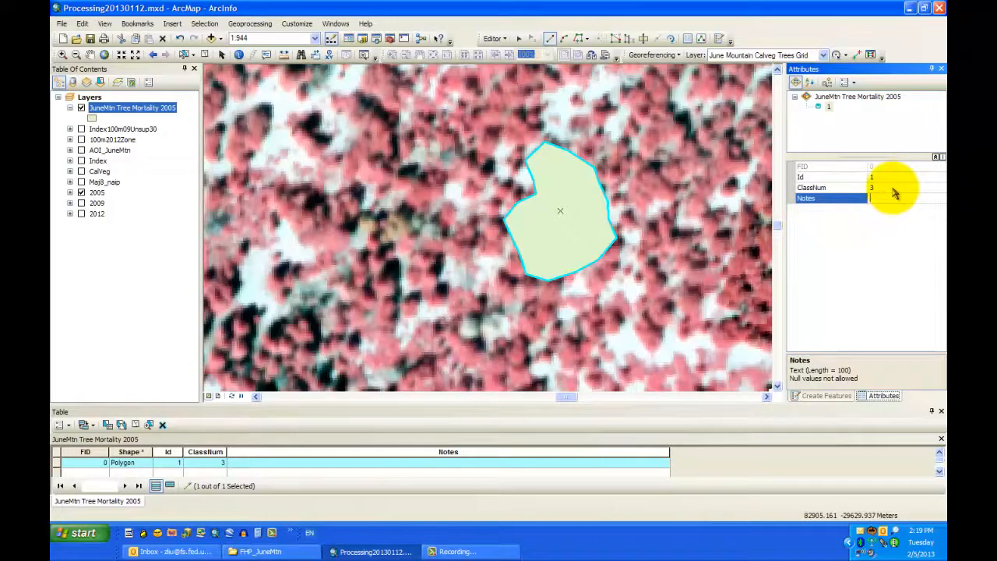
Step: Save the polygon edits and the map document
left_click(502, 39)
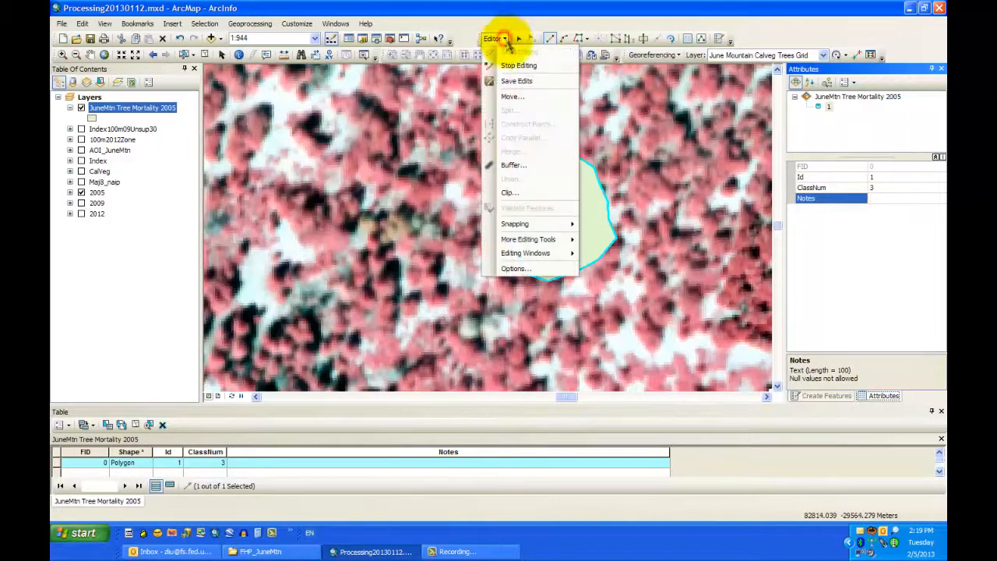
left_click(532, 83)
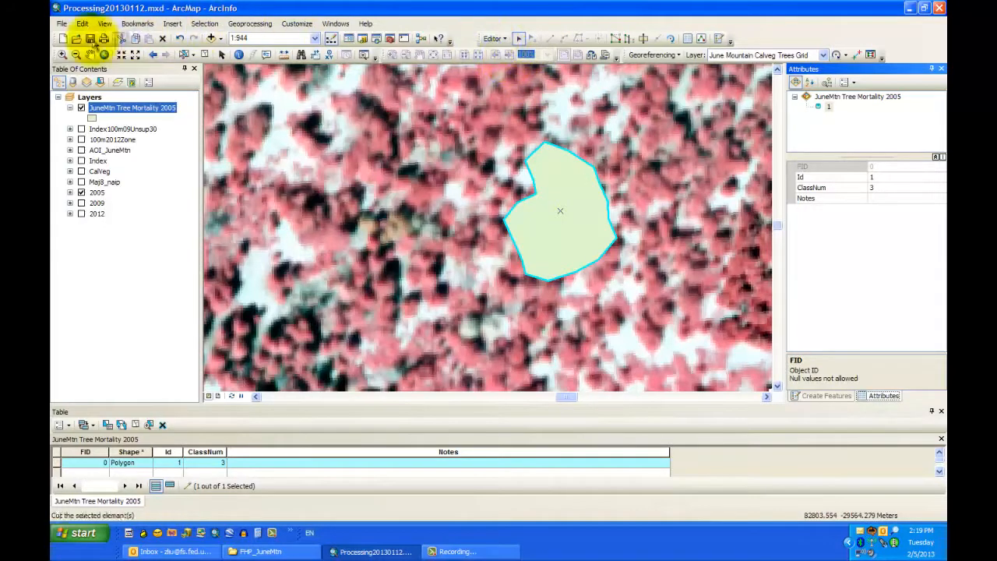
left_click(89, 39)
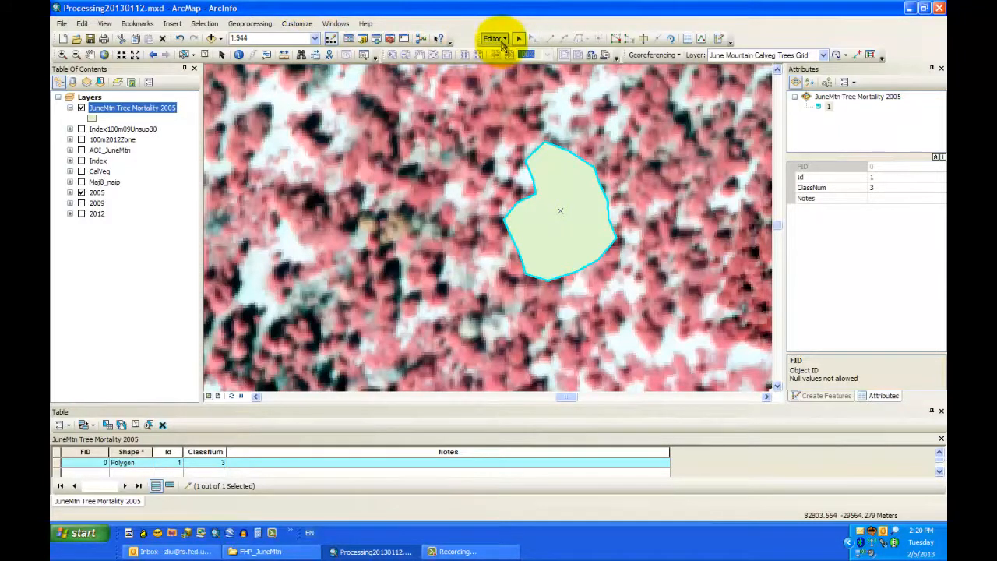
right_click(172, 113)
right_click(158, 108)
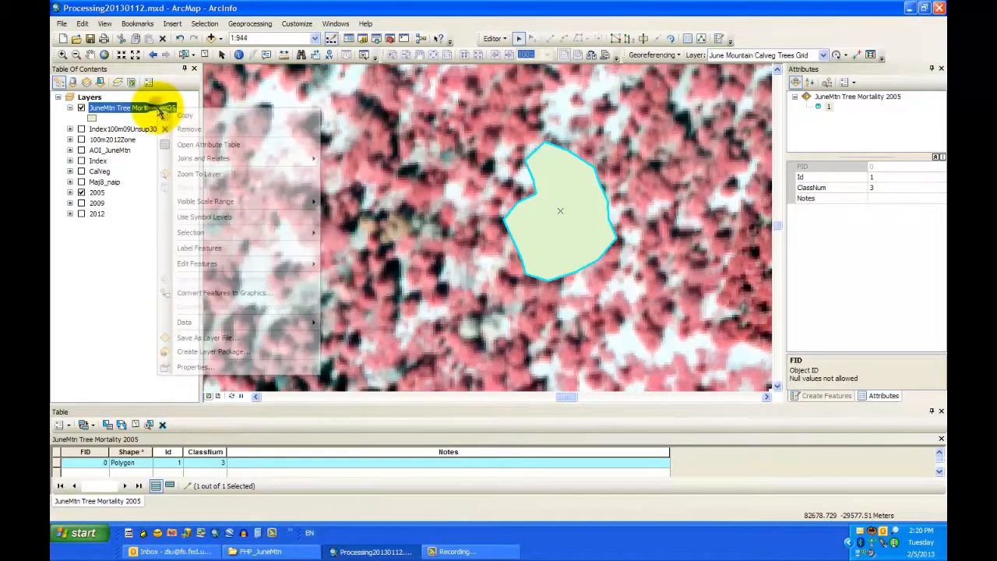
mouse_move(248, 328)
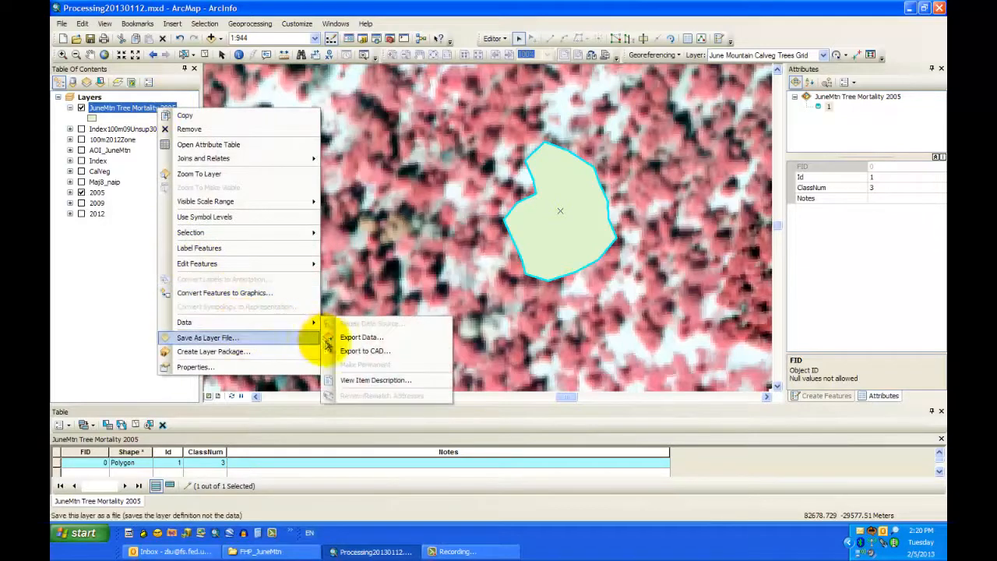
left_click(363, 340)
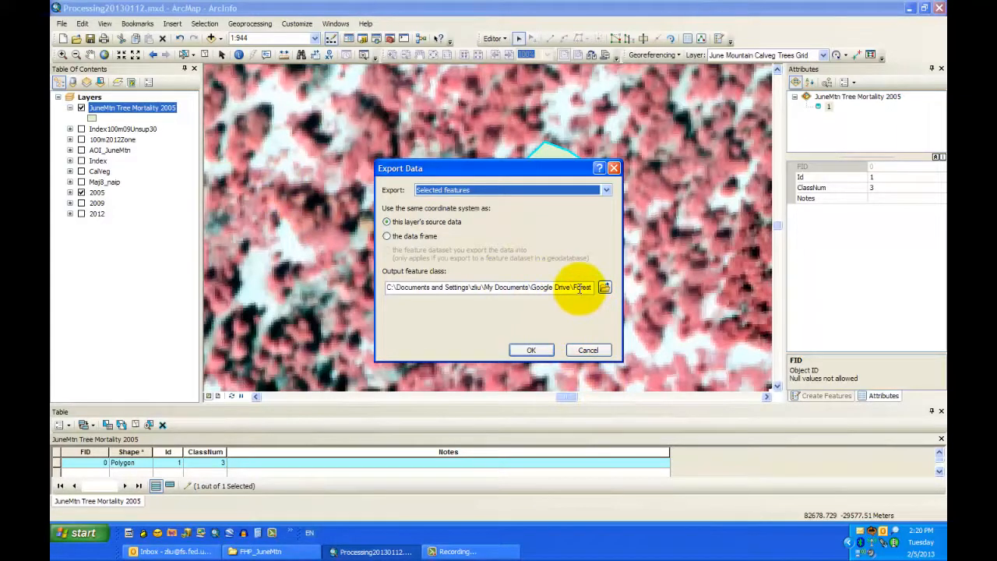
left_click(588, 351)
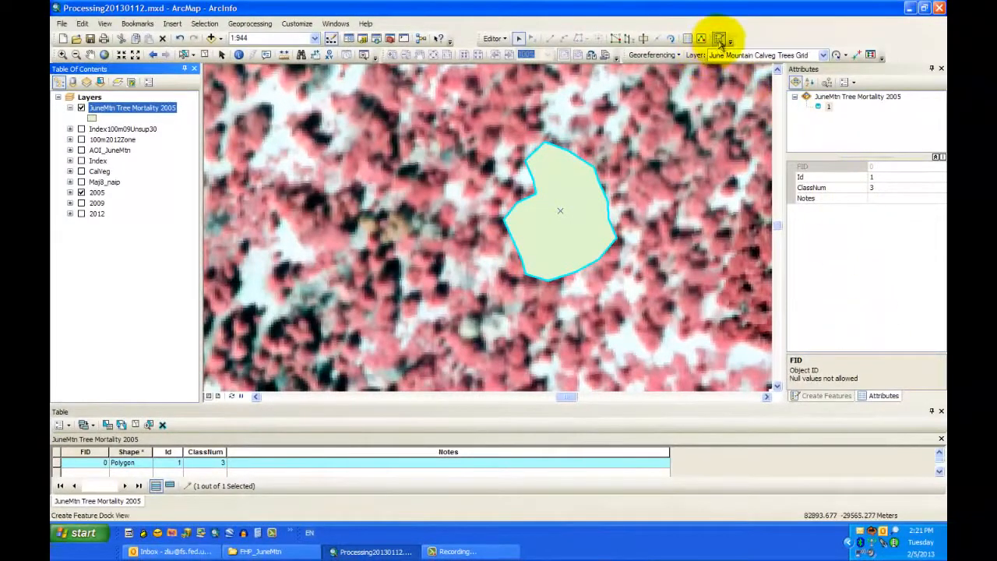
Step: Digitize a polygon around the small brown dead tree patch west of the first polygon using the Freehand tool
left_click(719, 39)
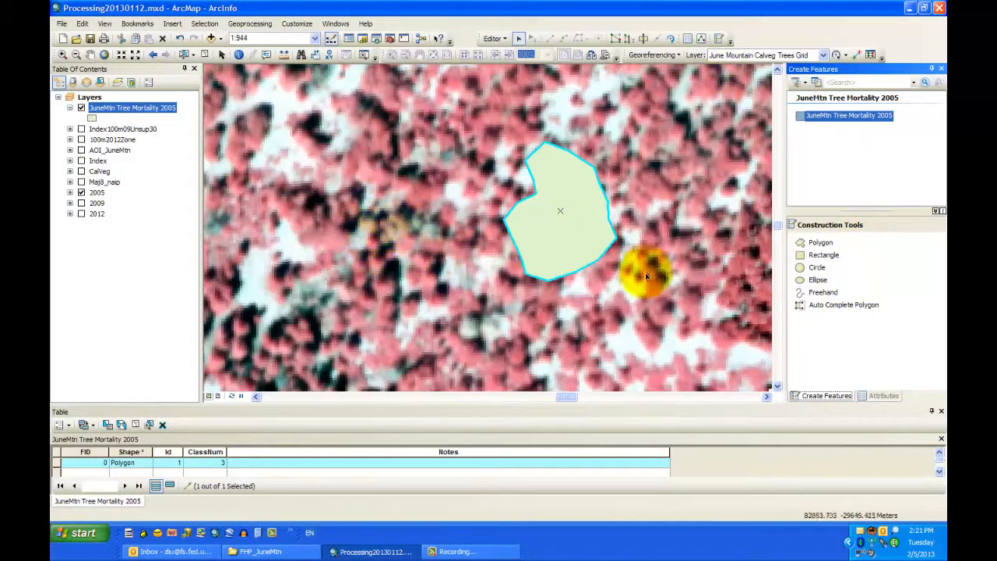
left_click(822, 294)
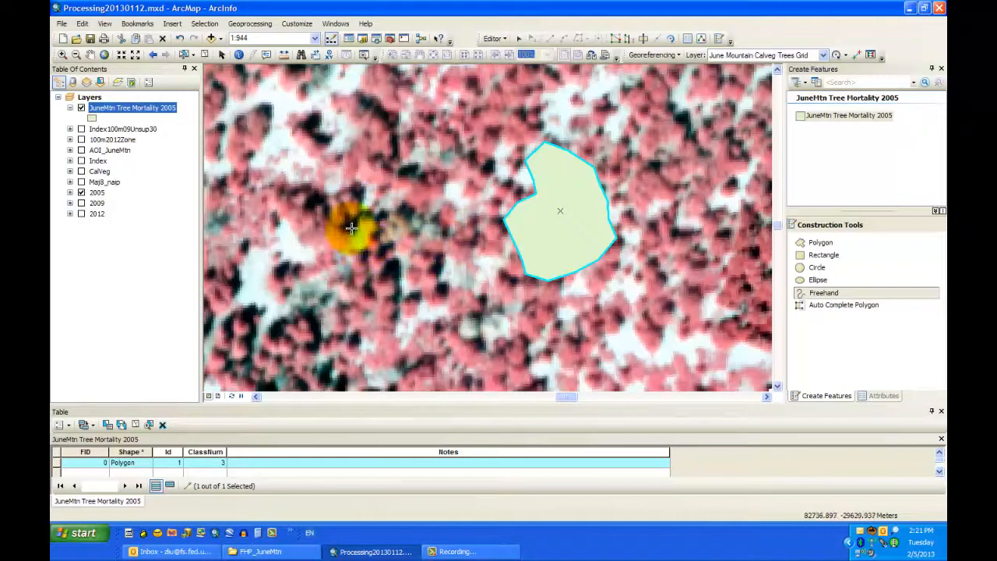
mouse_move(351, 223)
left_mouse_down()
mouse_move(399, 212)
mouse_move(447, 229)
mouse_move(415, 245)
mouse_move(357, 233)
left_mouse_up()
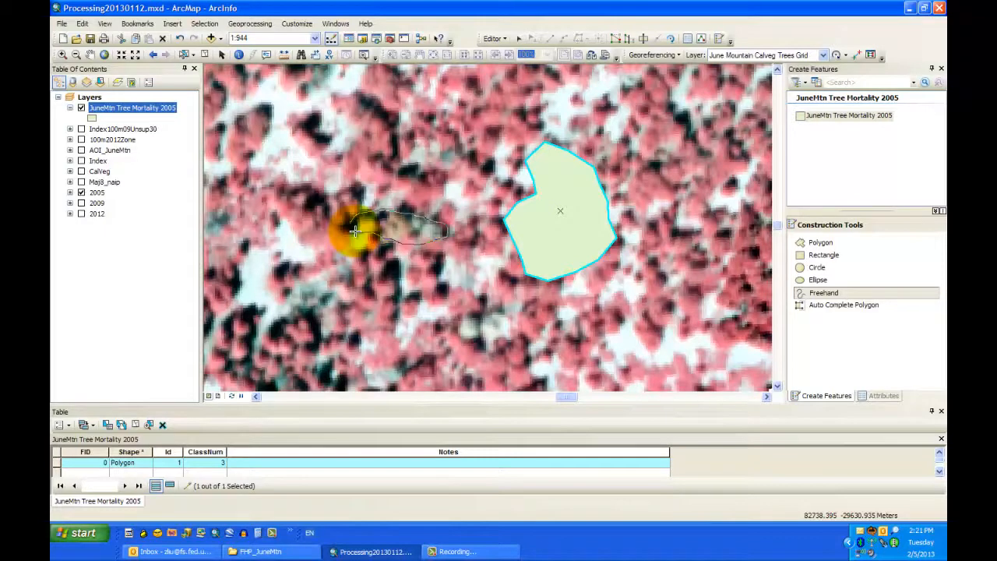
left_click(356, 231)
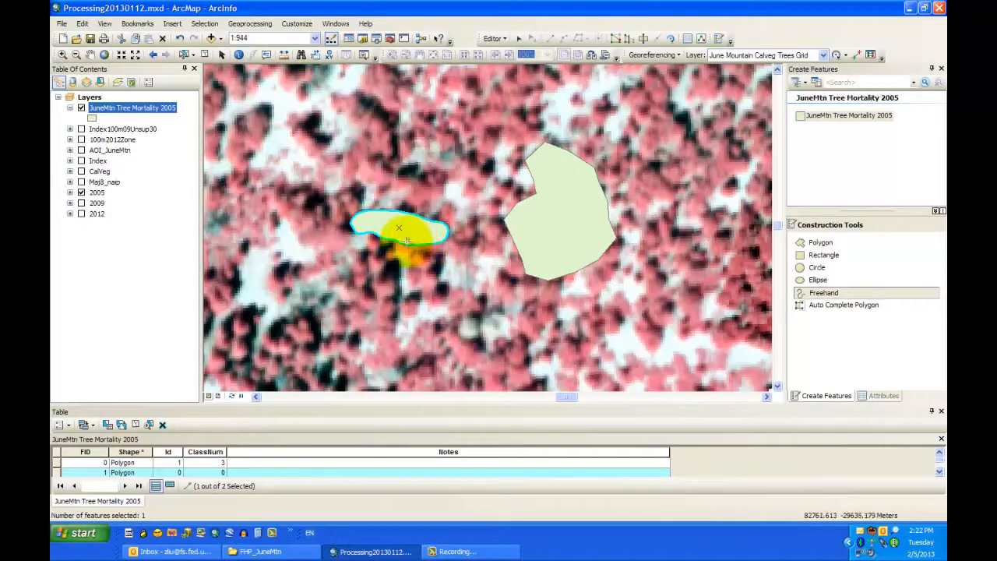
Step: Draw a trial freehand polygon northwest of the small patch polygon and delete it
left_click(802, 294)
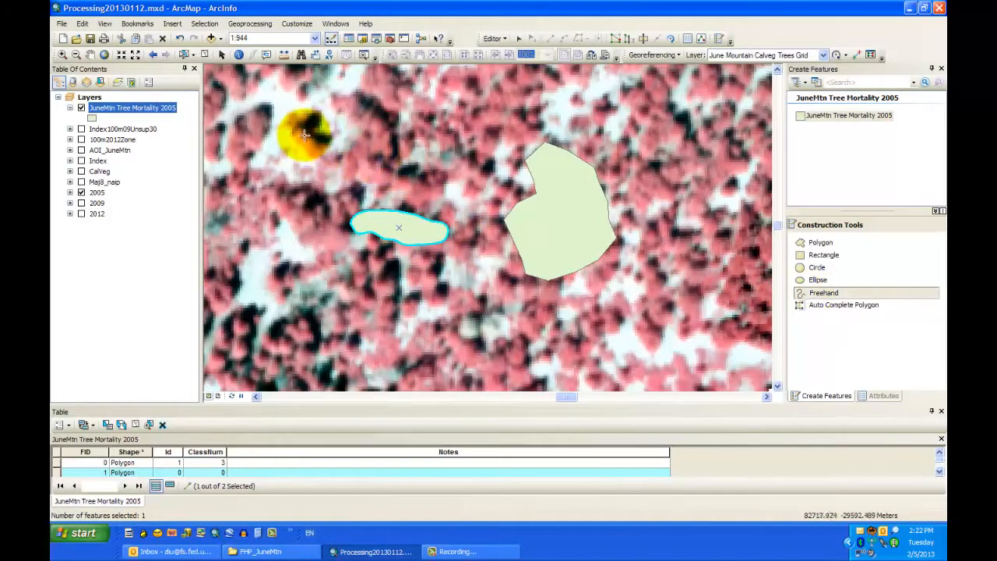
mouse_move(255, 123)
left_mouse_down()
mouse_move(357, 101)
mouse_move(382, 145)
mouse_move(337, 184)
mouse_move(272, 204)
mouse_move(251, 162)
mouse_move(272, 92)
mouse_move(250, 124)
mouse_move(255, 138)
mouse_move(246, 127)
left_mouse_up()
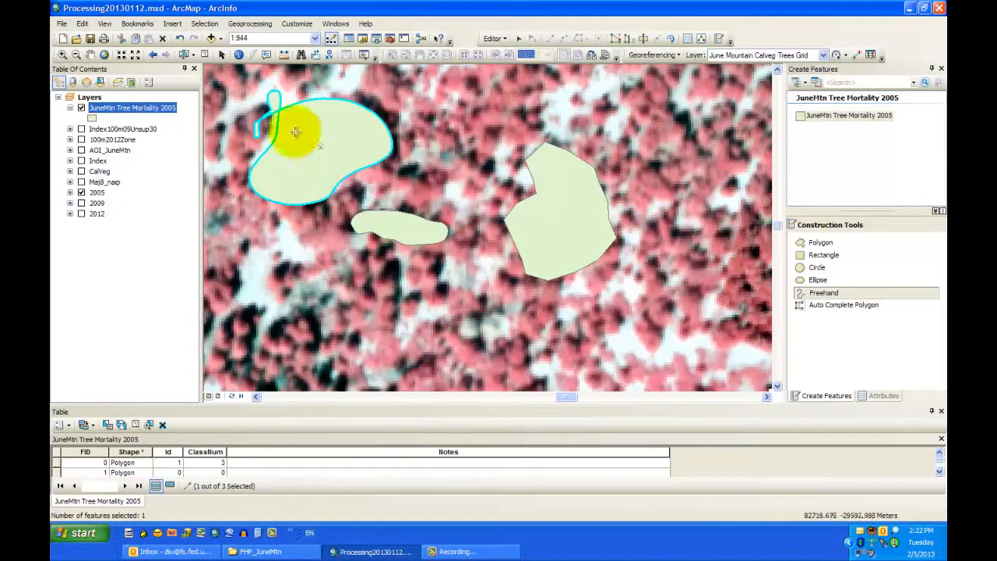
left_click(222, 55)
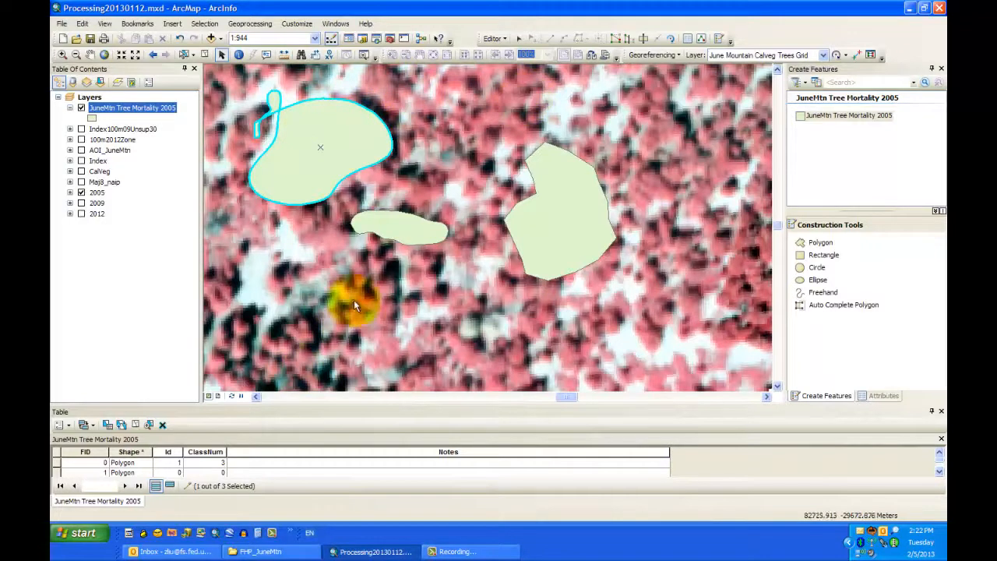
left_click(162, 425)
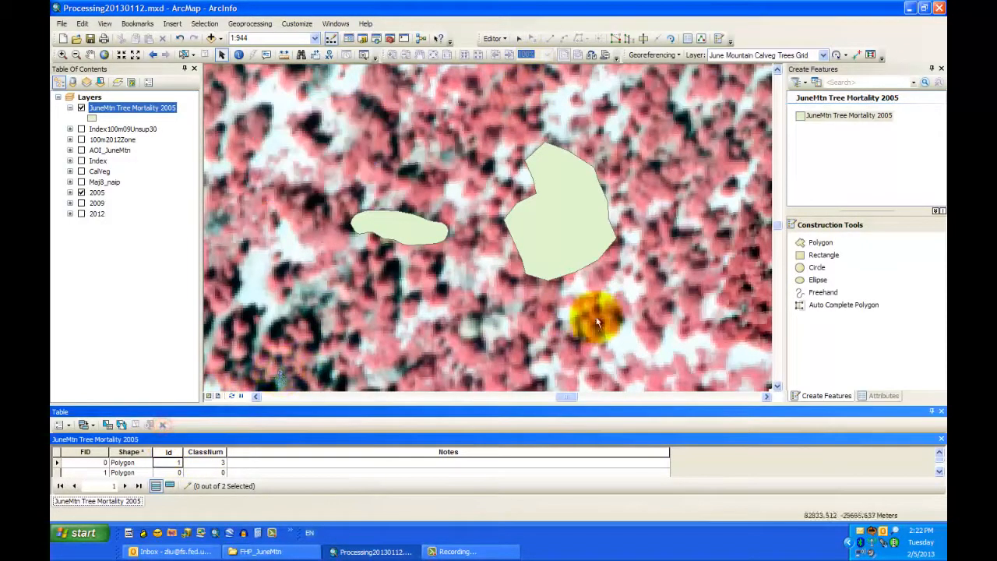
Step: Draw another trial freehand polygon south of the small patch polygon and delete it
left_click(829, 293)
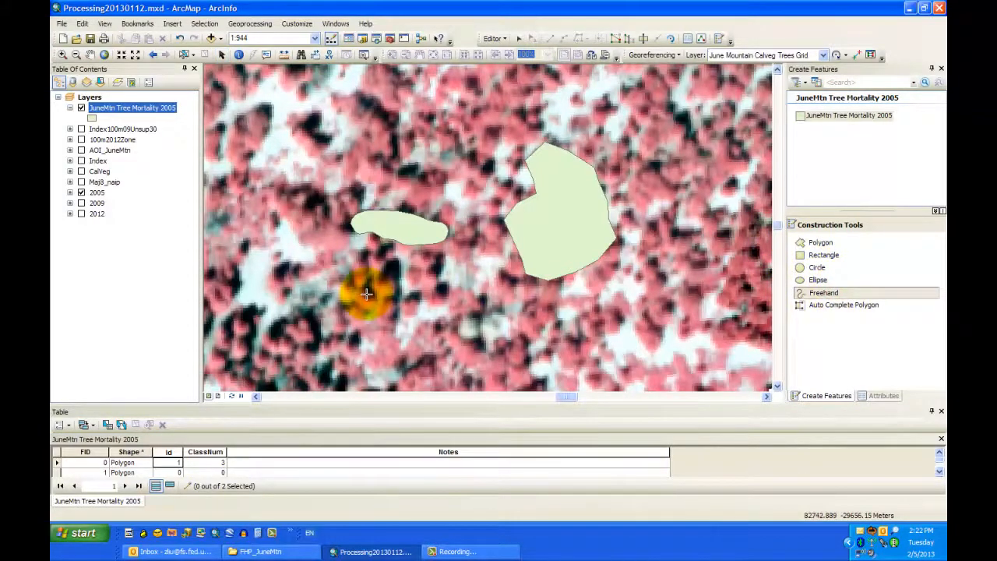
mouse_move(366, 293)
left_mouse_down()
mouse_move(414, 288)
mouse_move(439, 300)
mouse_move(456, 338)
mouse_move(406, 371)
mouse_move(335, 341)
mouse_move(353, 312)
left_mouse_up()
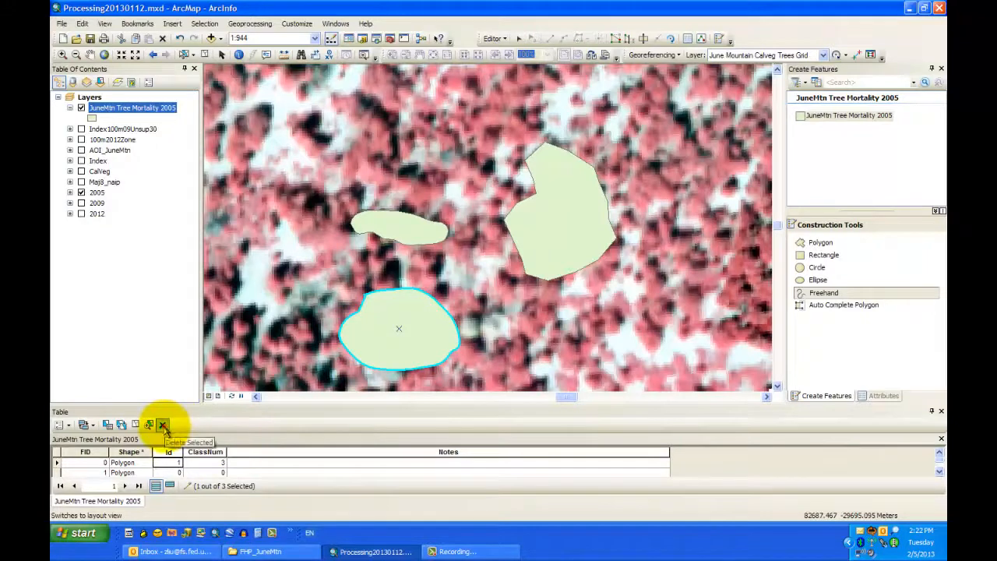
left_click(162, 426)
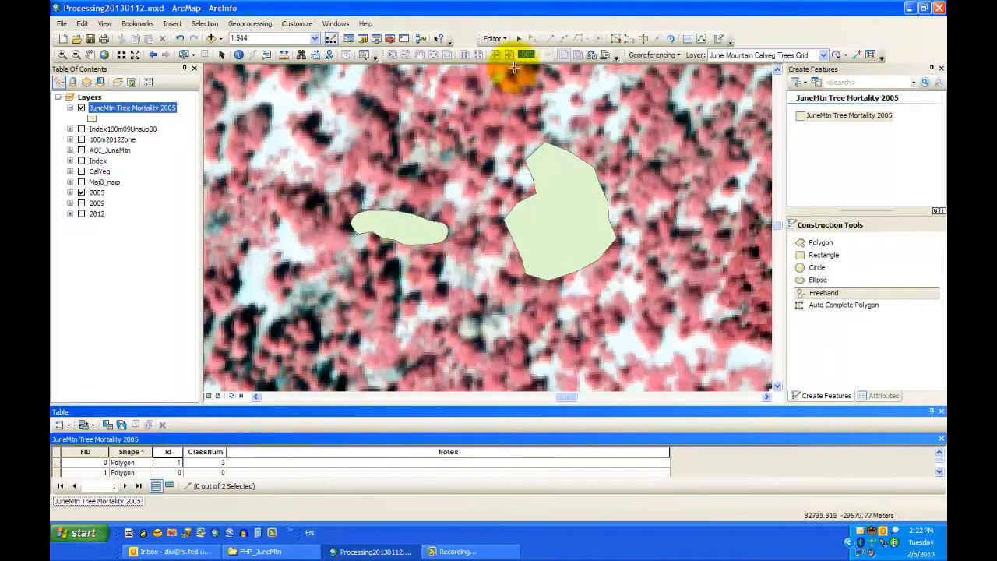
Step: Set the small freehand polygon's Id to 2 and its ClassNum to 3 in the feature attributes
left_click(519, 38)
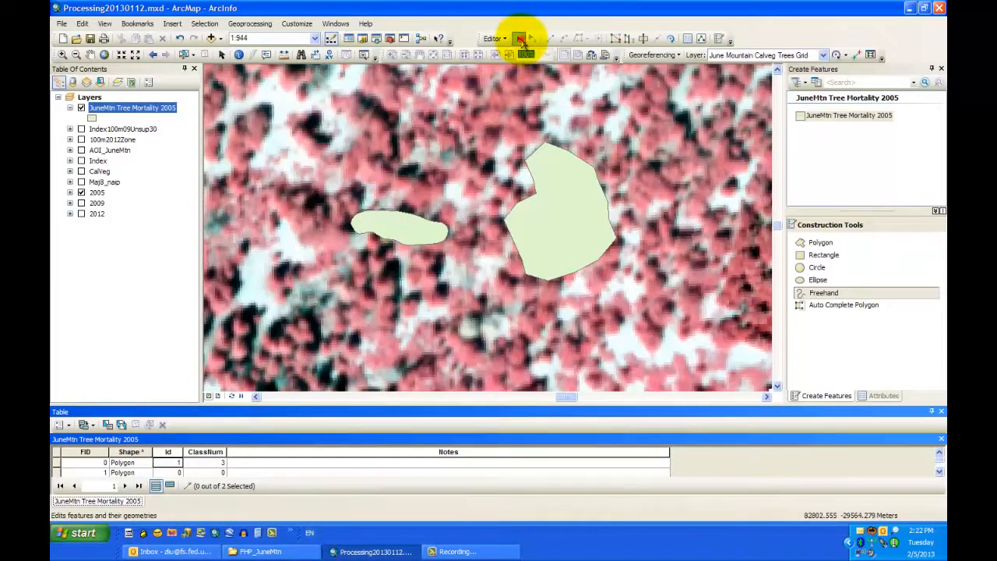
left_click(410, 230)
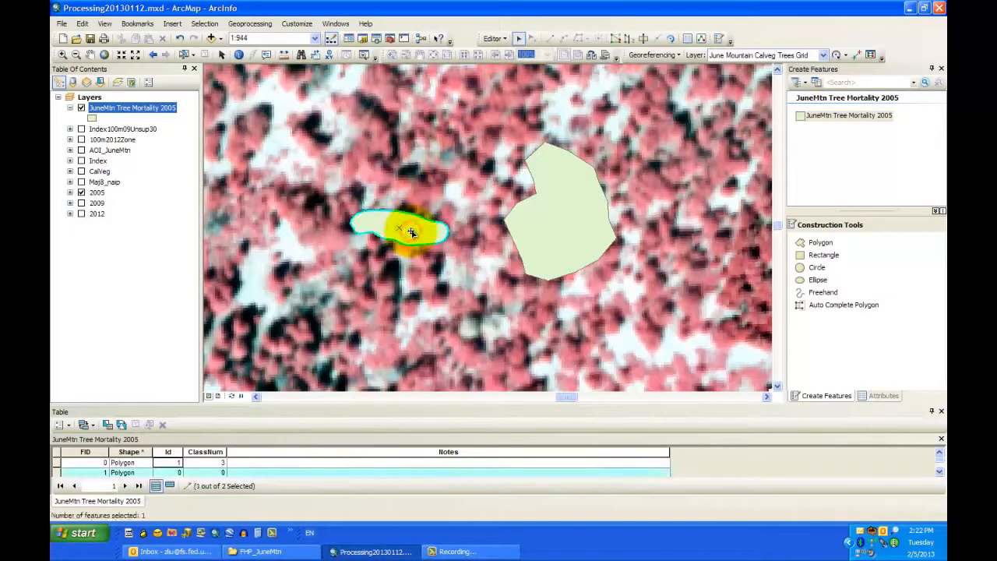
left_click(688, 39)
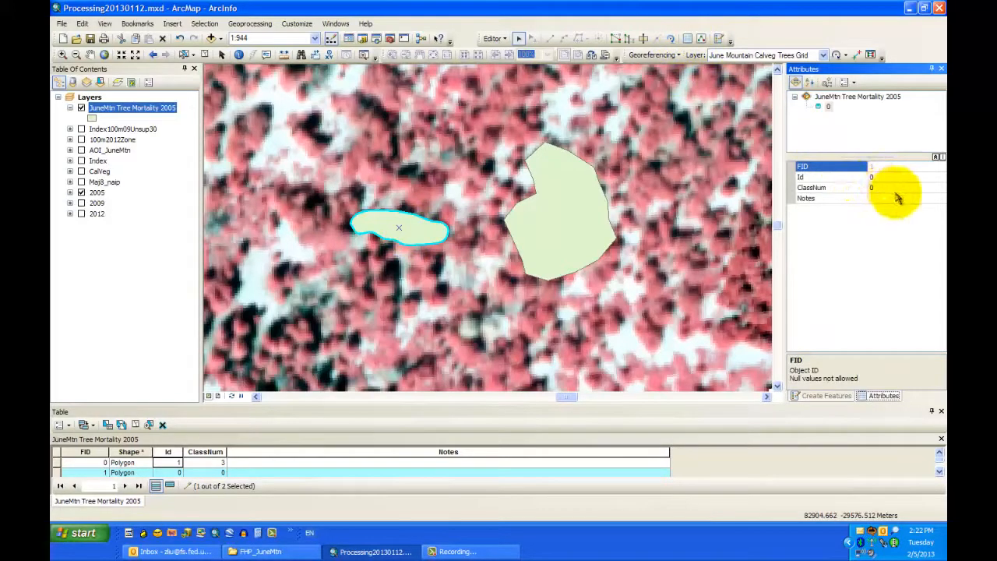
left_click(875, 176)
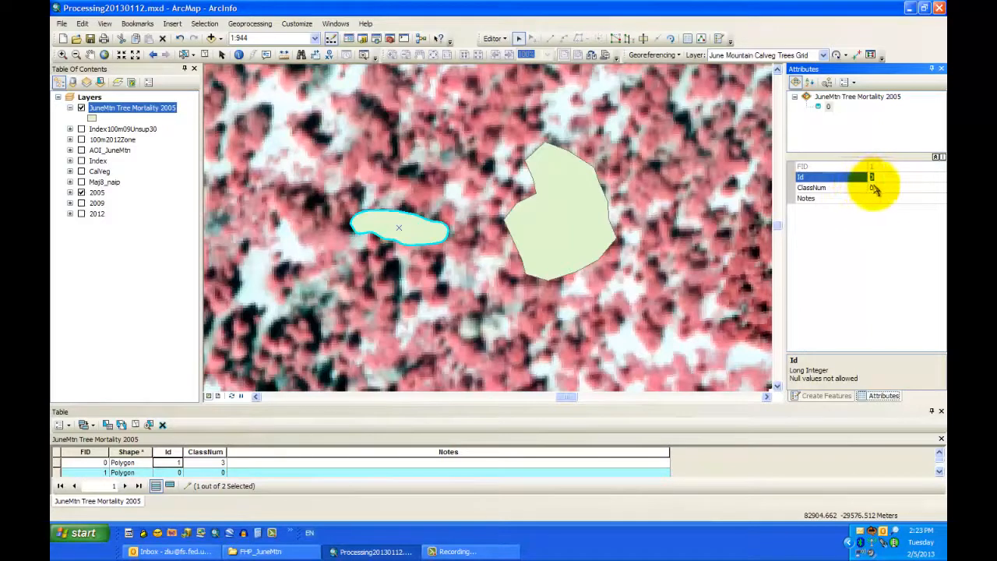
type("2")
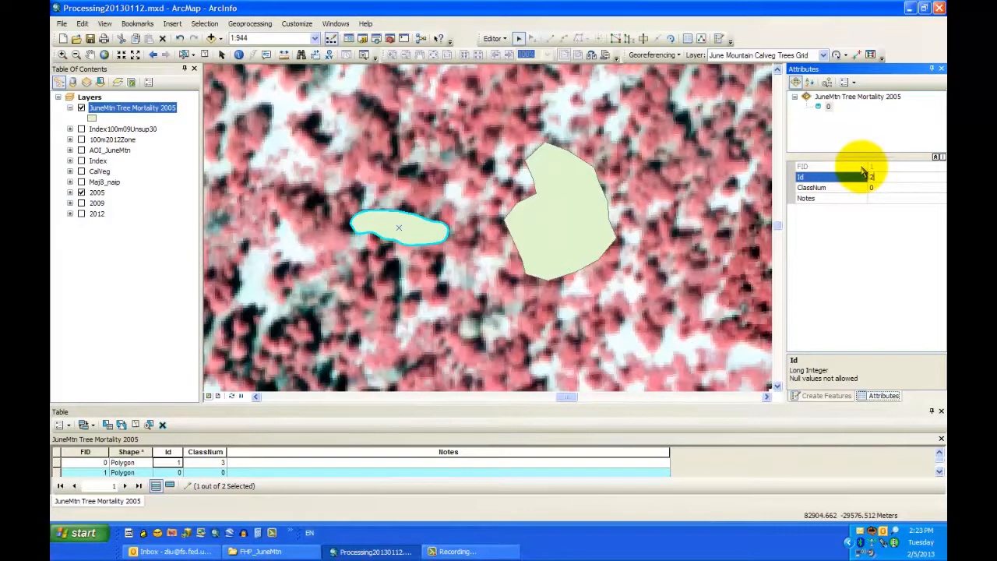
left_click(888, 164)
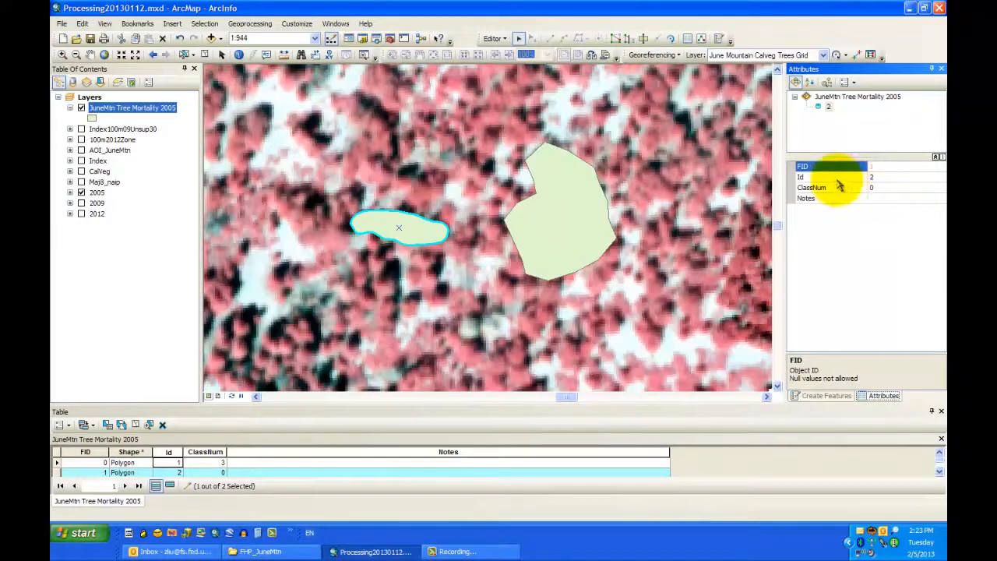
left_click(880, 192)
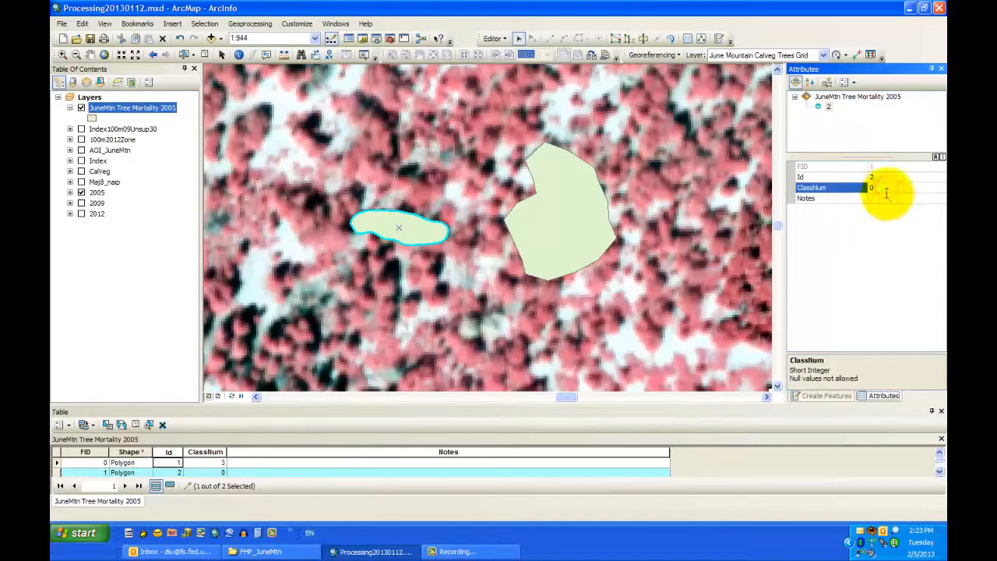
left_click(876, 192)
type("3")
key("Return")
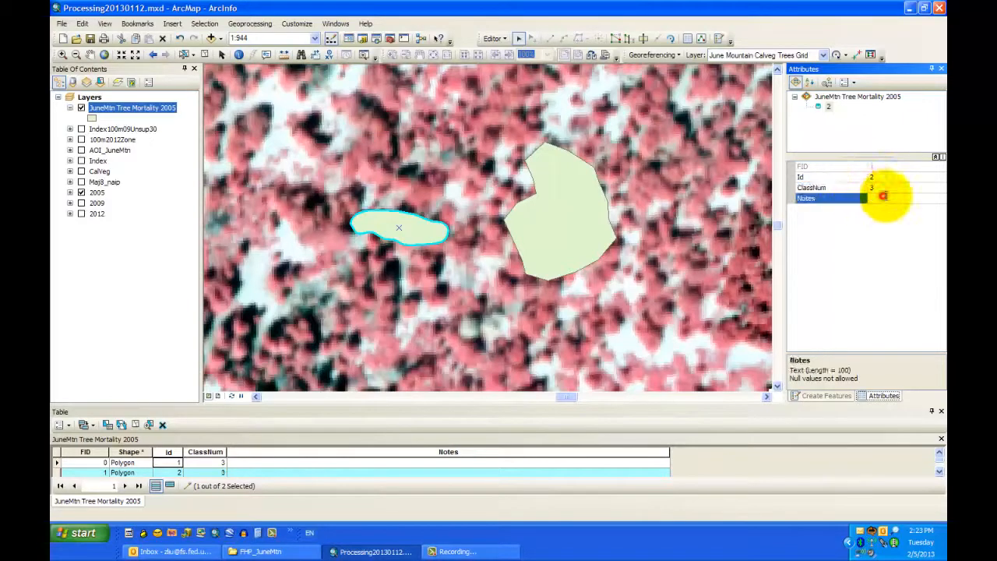
left_click(888, 190)
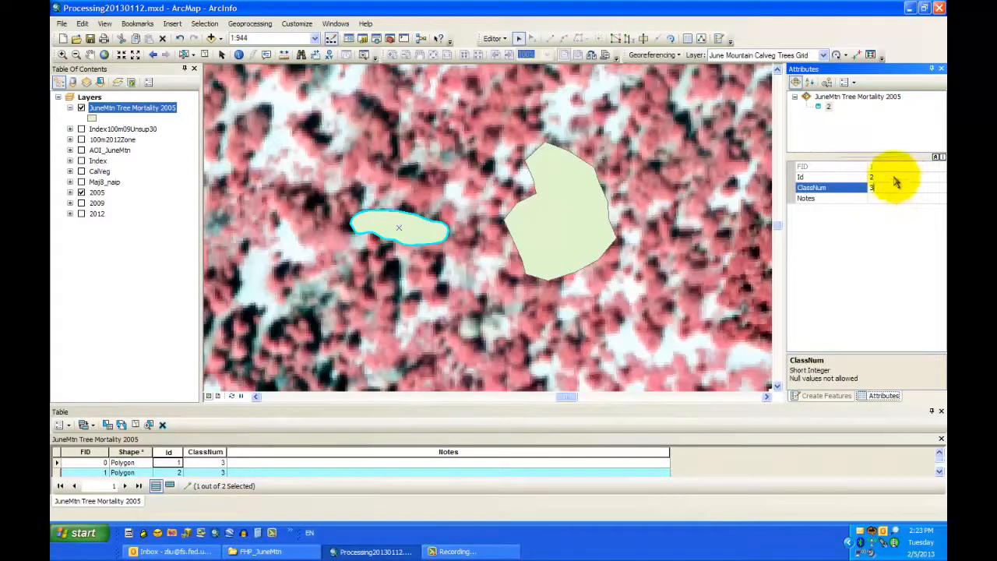
left_click(892, 177)
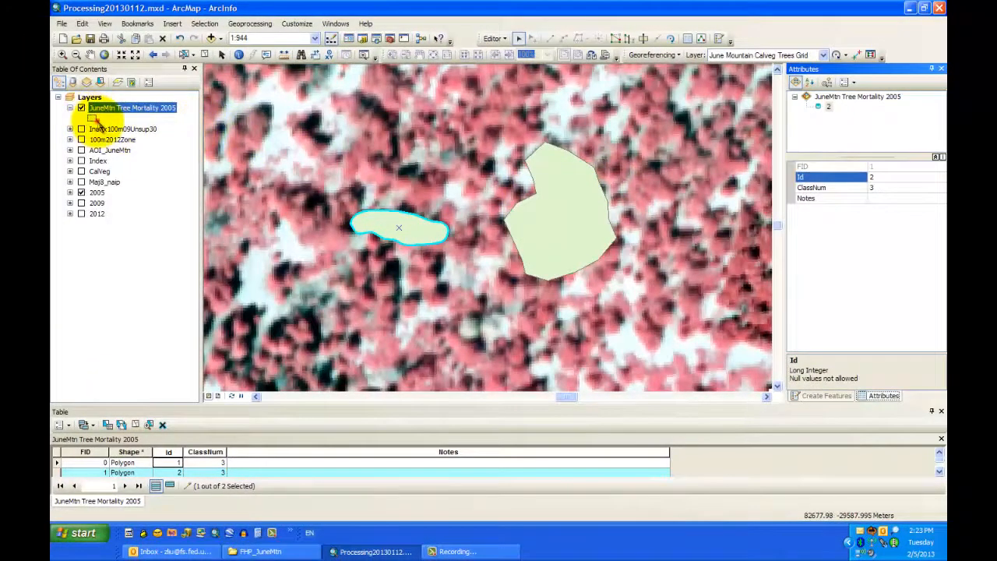
Step: Symbolize the JuneMtn Tree Mortality 2005 layer with the Hollow symbol and a yellow outline, and clear the feature selection
left_click(92, 119)
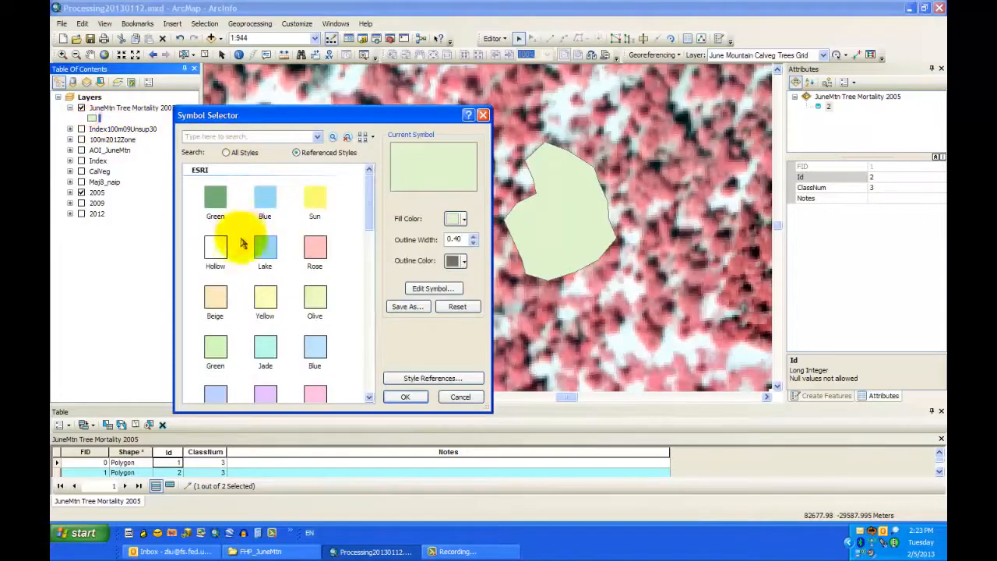
left_click(223, 252)
left_click(402, 397)
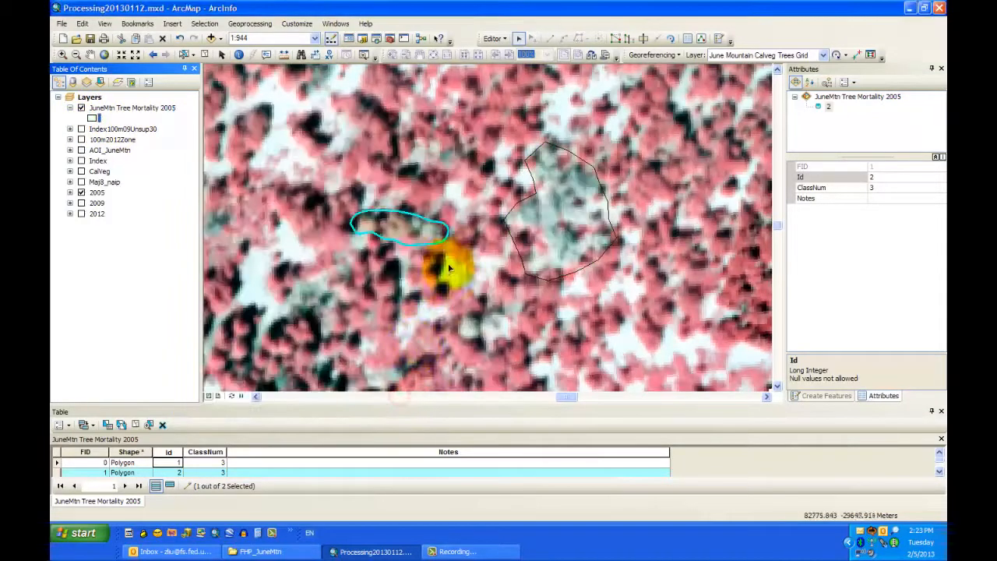
left_click(93, 118)
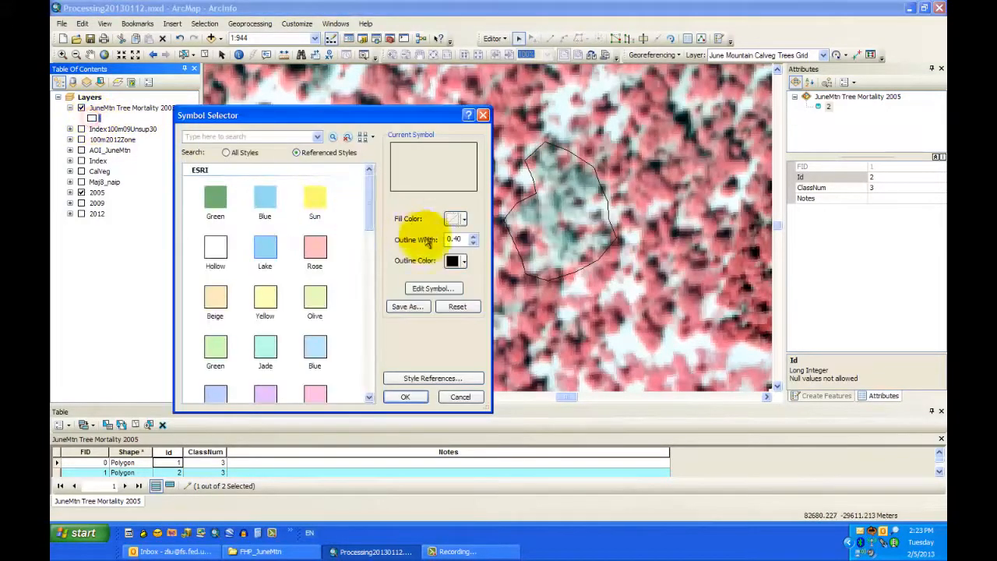
left_click(464, 261)
left_click(494, 315)
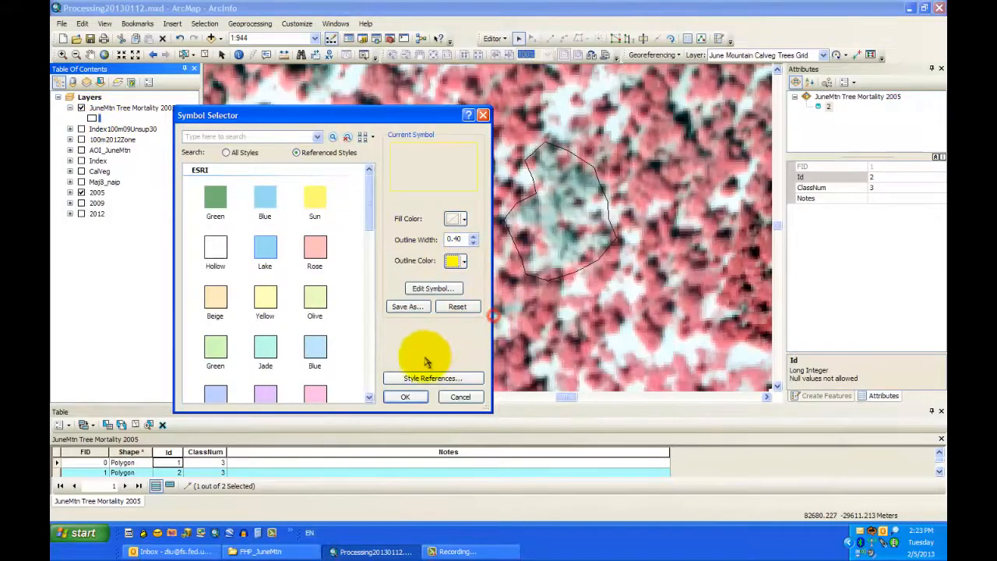
left_click(408, 396)
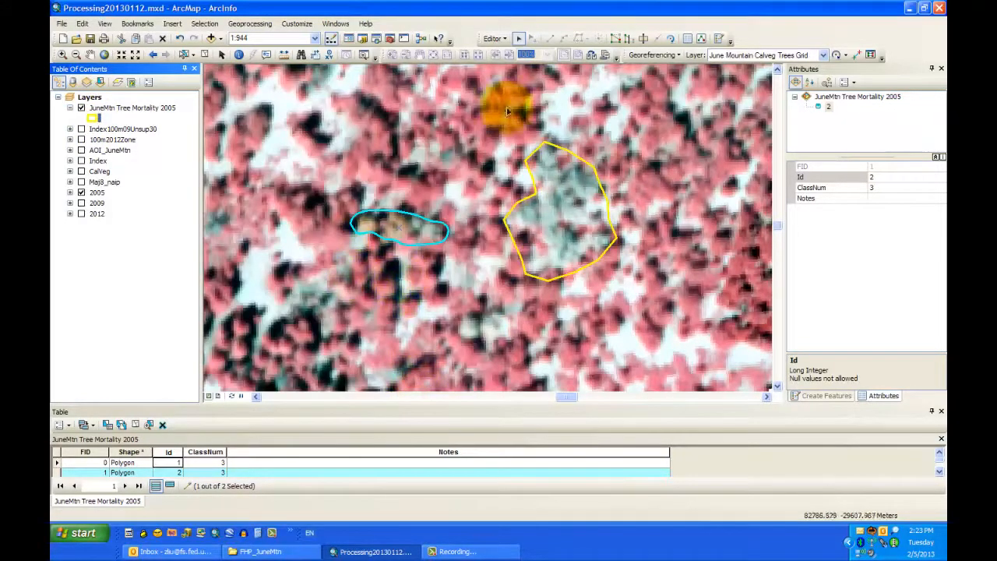
left_click(491, 127)
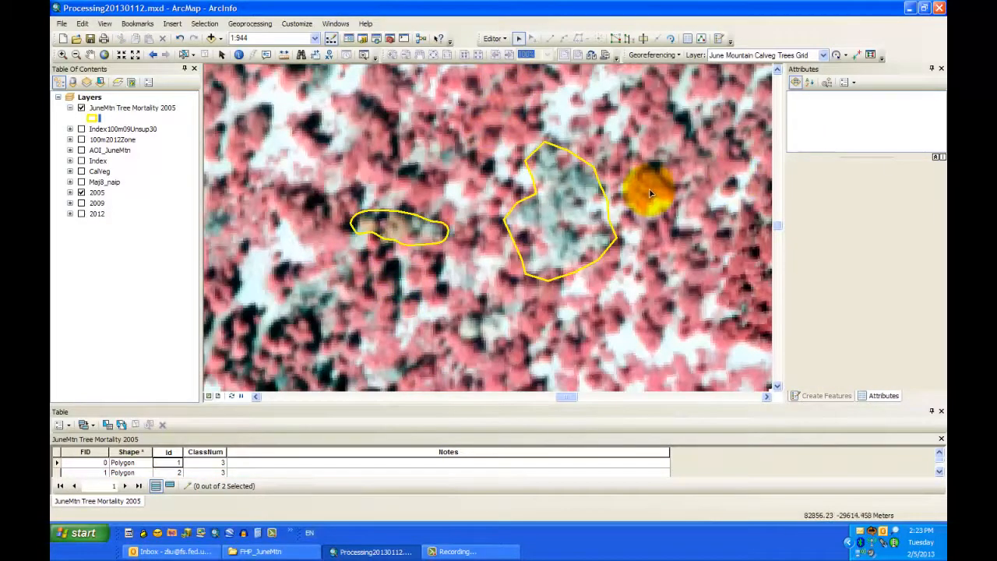
Step: Edit the large polygon's vertices, moving the two on its southwest side inward to exclude the living trees
left_click(573, 207)
left_click(663, 122)
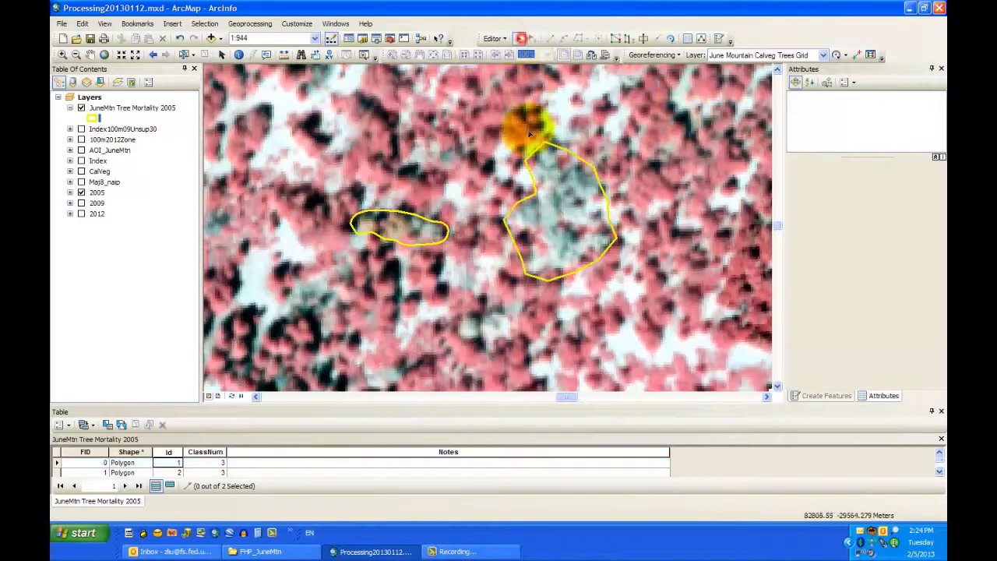
left_click(573, 202)
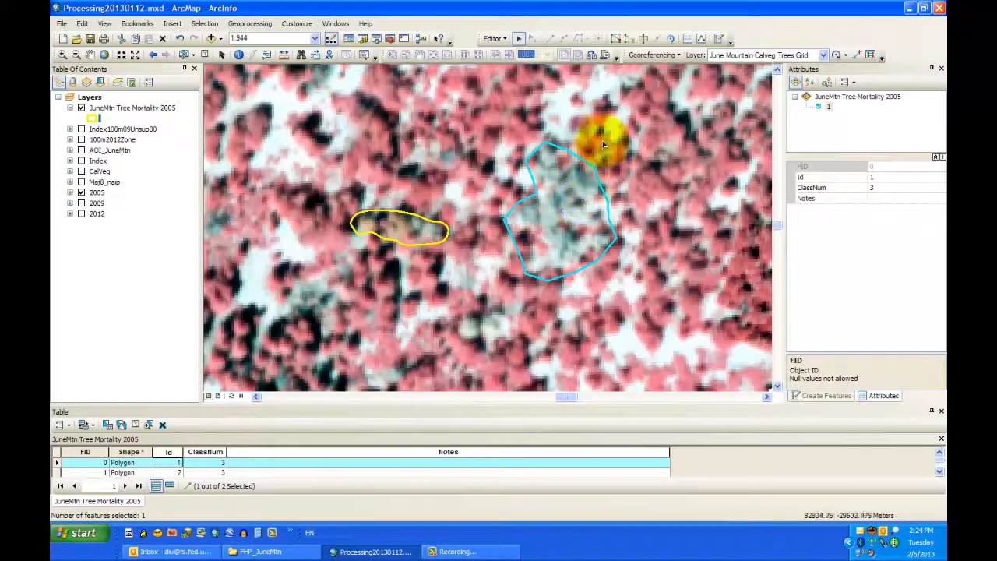
left_click(615, 40)
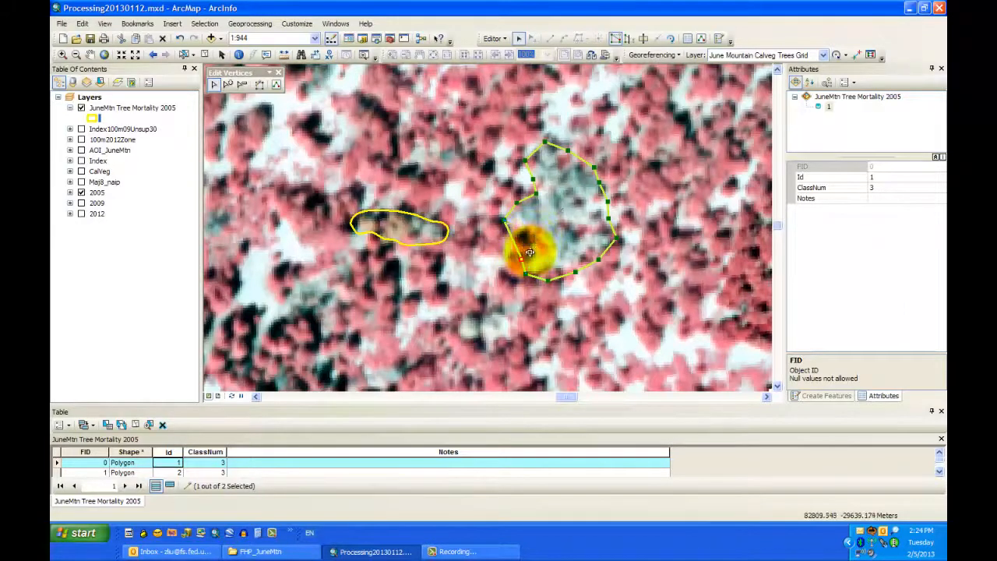
left_click_drag(521, 259, 535, 237)
left_click_drag(526, 274, 531, 261)
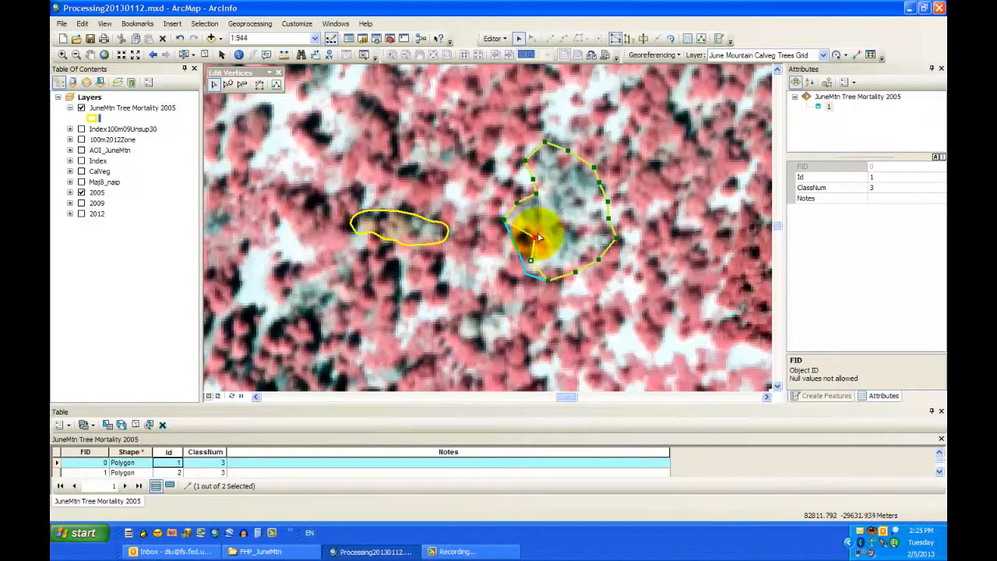
Step: Add a vertex to the large polygon's reshaped southwest edge and adjust the vertices there to follow the patch boundary
double_click(243, 73)
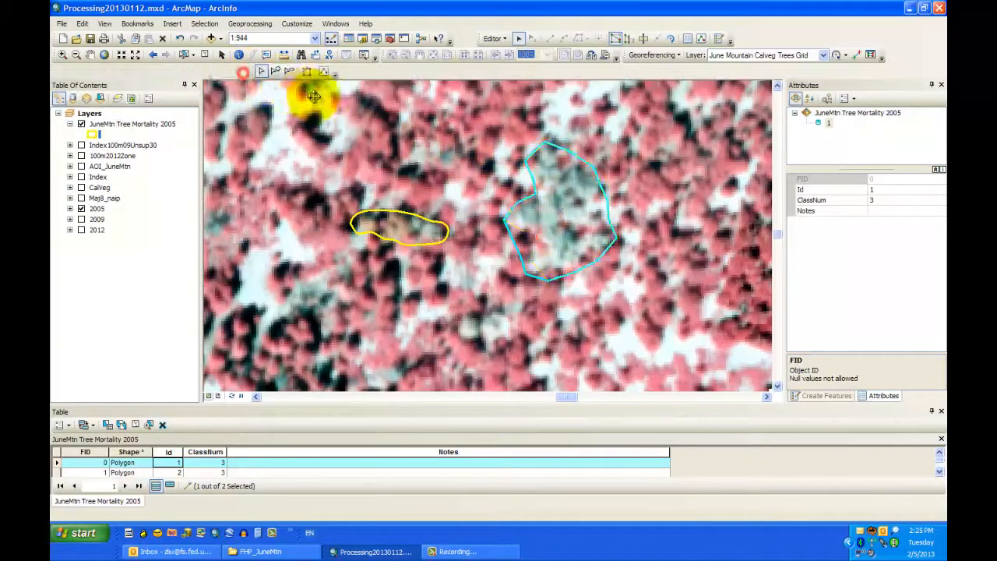
left_click_drag(314, 95, 337, 115)
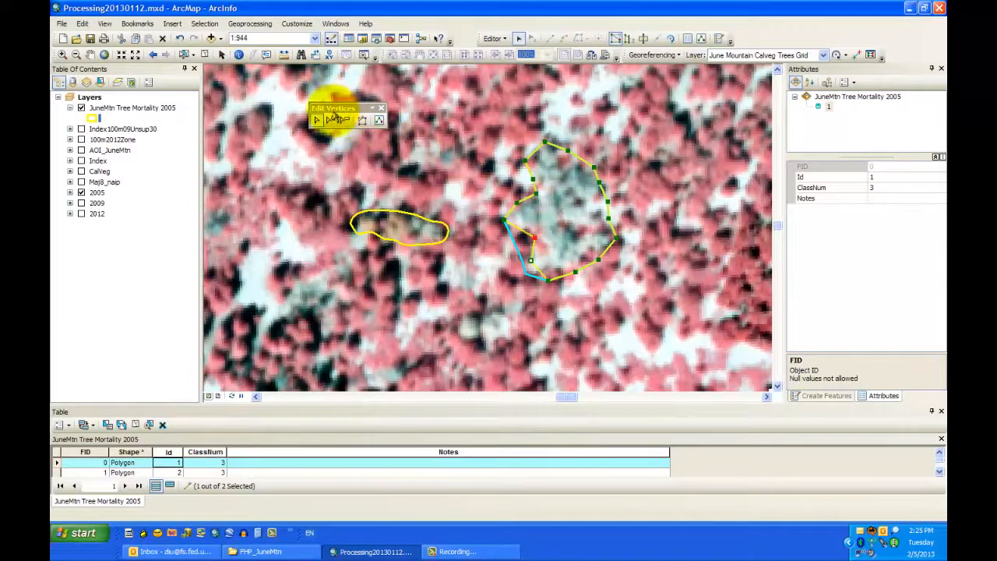
left_click(331, 119)
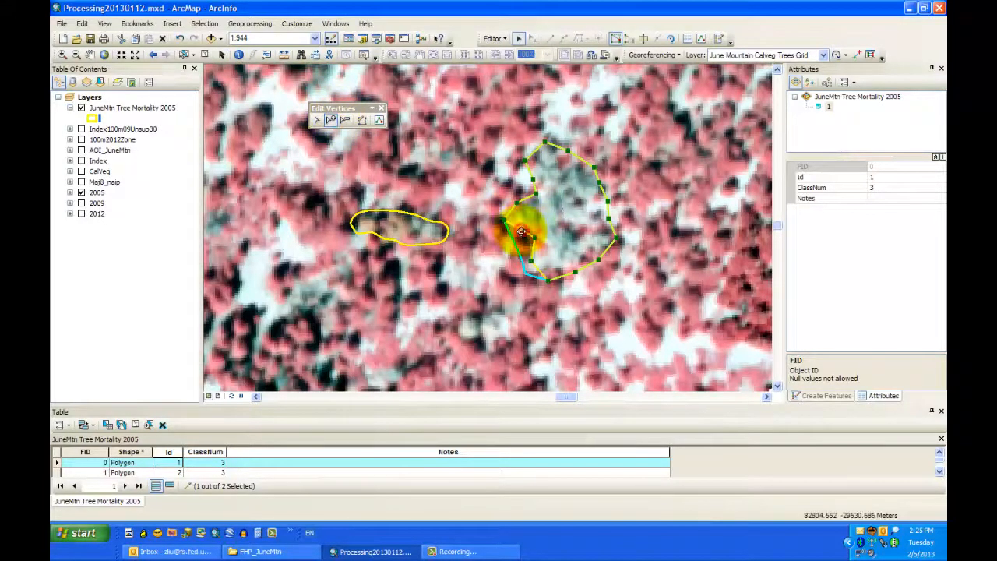
left_click(317, 121)
left_click(527, 240)
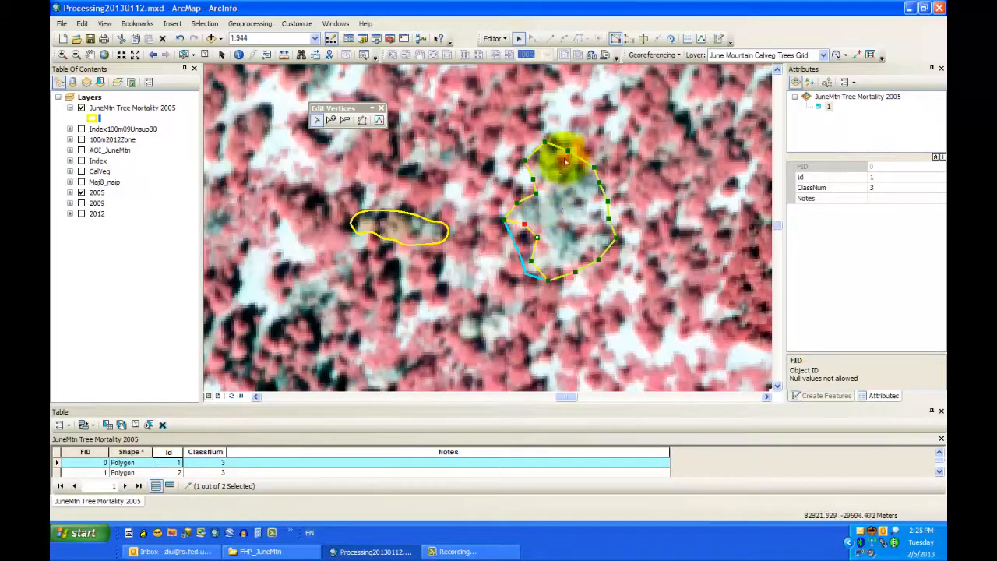
Step: Delete a vertex on the large polygon's east edge and finish the sketch to apply the reshaped outline
left_click(346, 125)
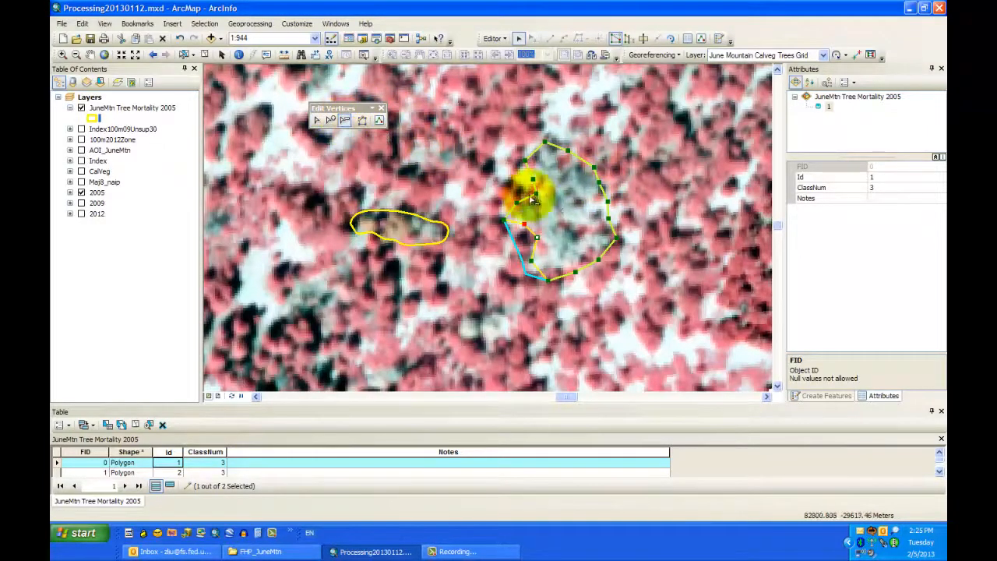
left_click(610, 206)
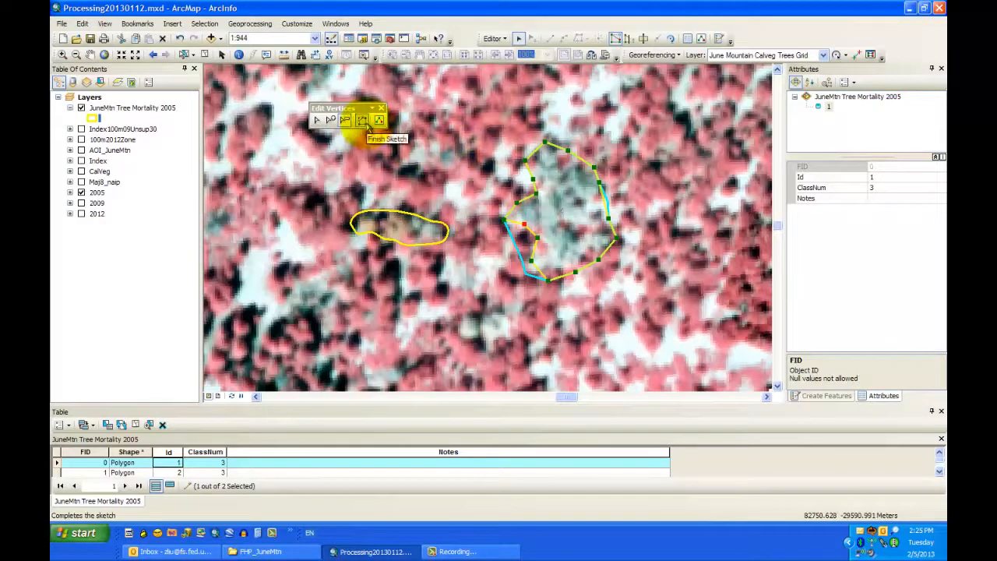
left_click(365, 123)
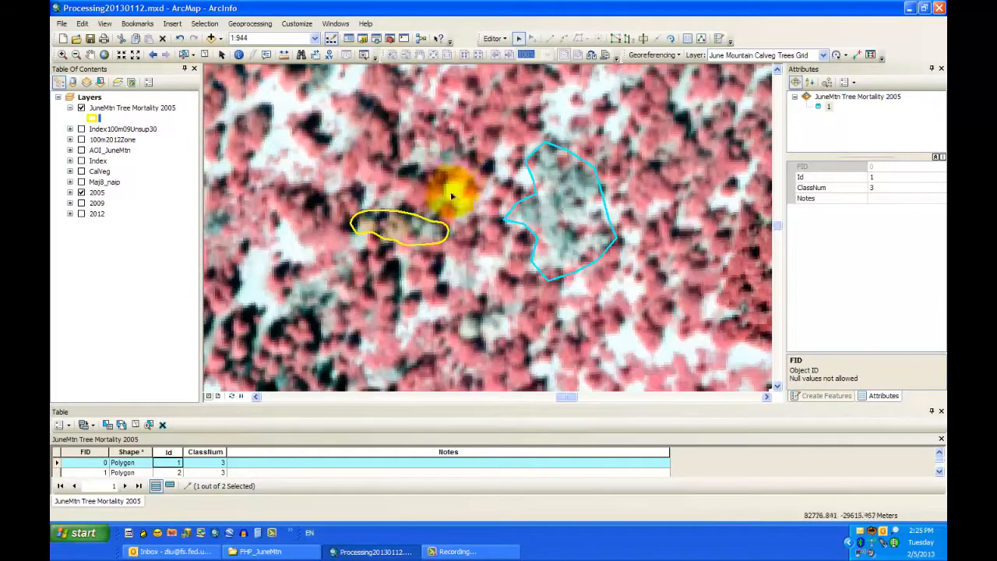
Step: Undo the accidental move of the small polygon and shift it slightly to the northeast
left_click(413, 234)
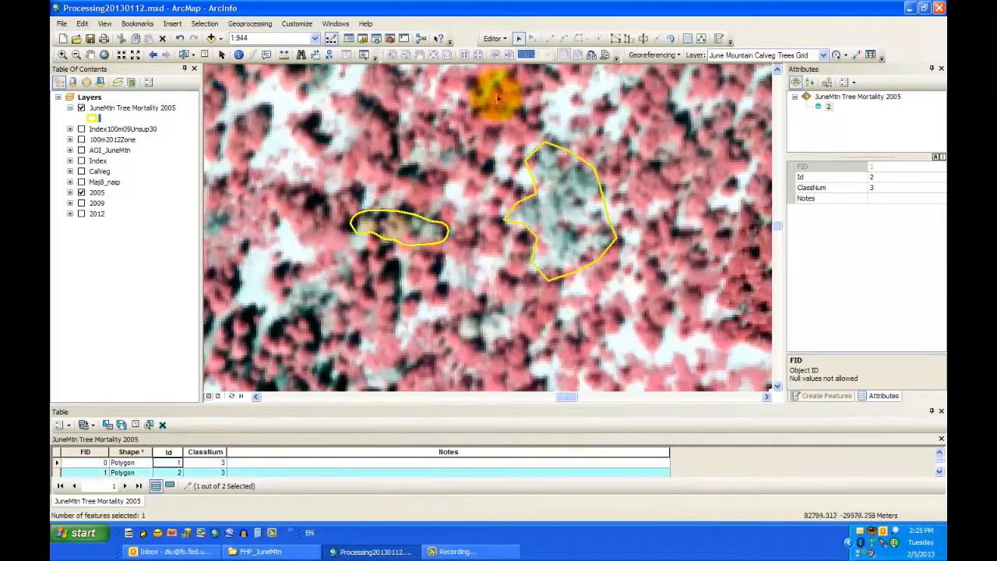
left_click(518, 38)
double_click(424, 232)
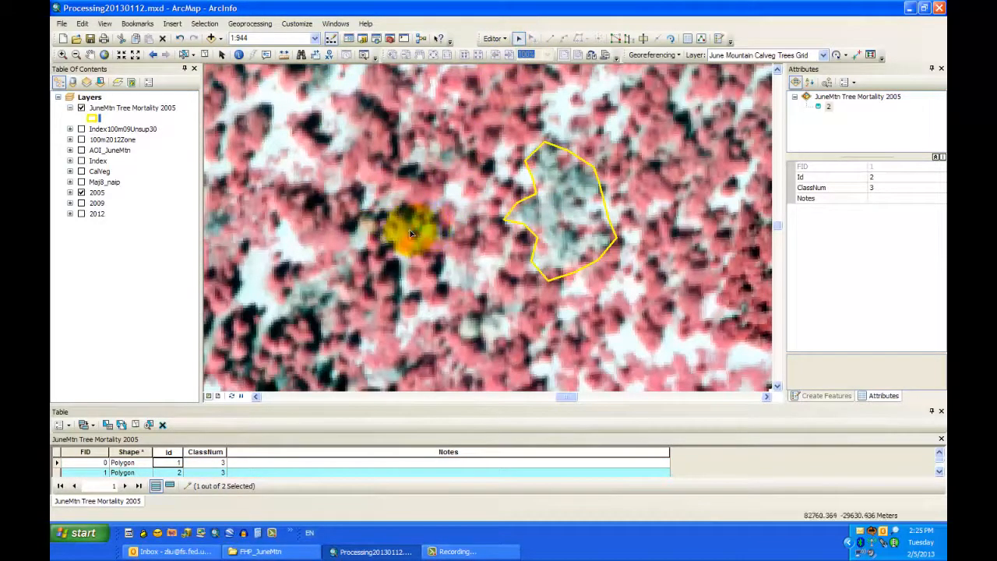
left_click(81, 109)
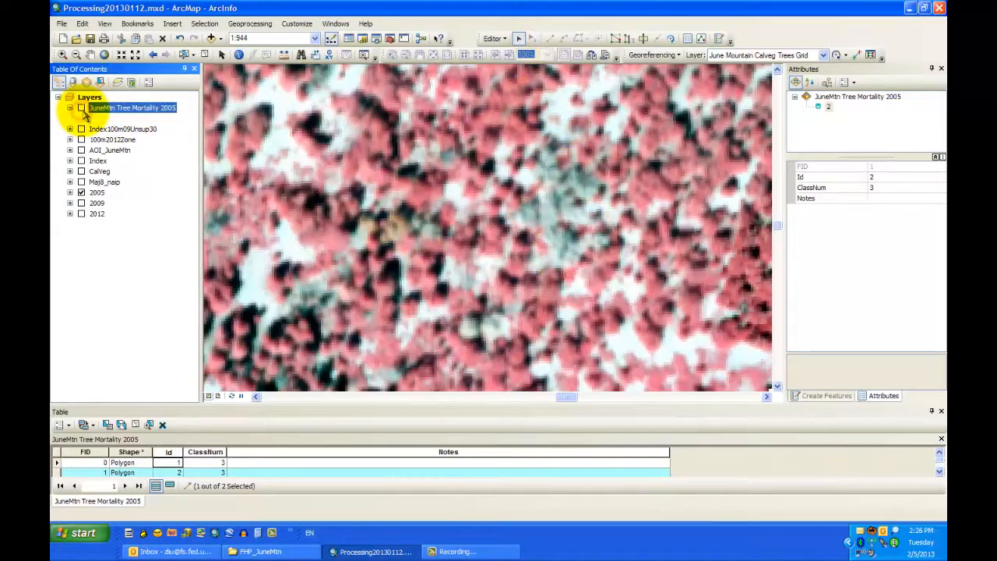
left_click(81, 109)
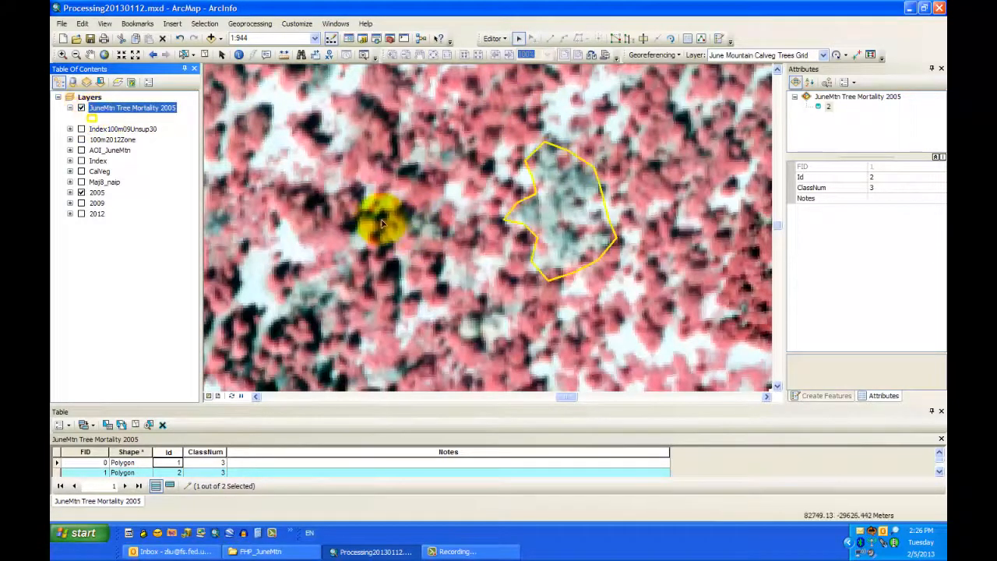
left_click(83, 26)
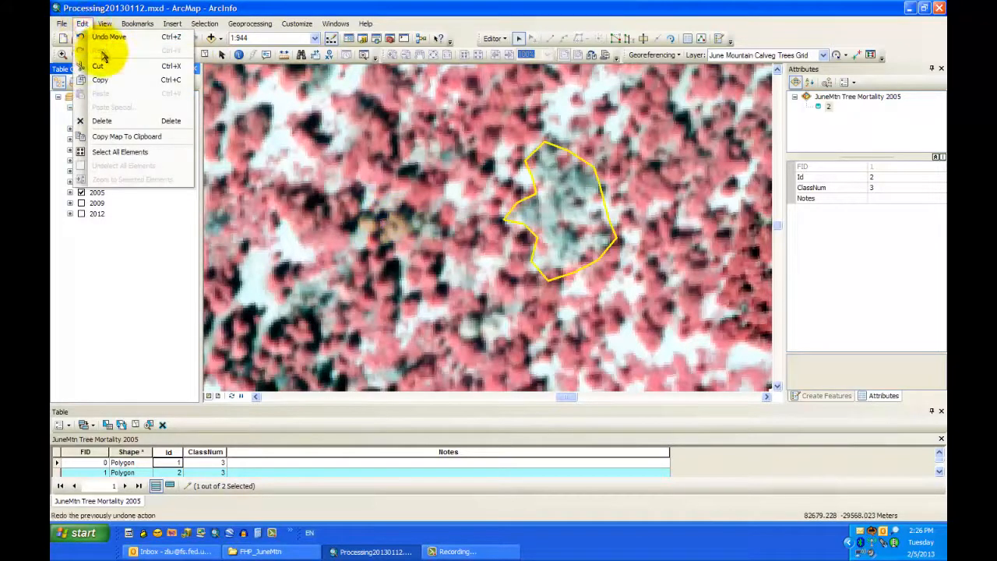
left_click(100, 38)
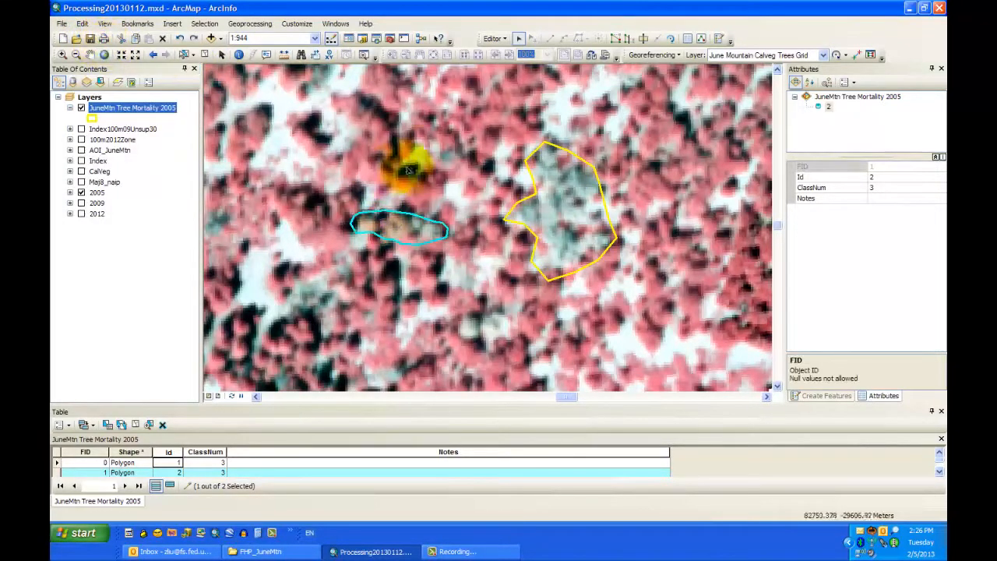
mouse_move(406, 226)
left_mouse_down()
mouse_move(417, 217)
mouse_move(398, 162)
mouse_move(417, 160)
mouse_move(413, 229)
mouse_move(401, 212)
mouse_move(417, 238)
mouse_move(400, 223)
mouse_move(414, 215)
left_mouse_up()
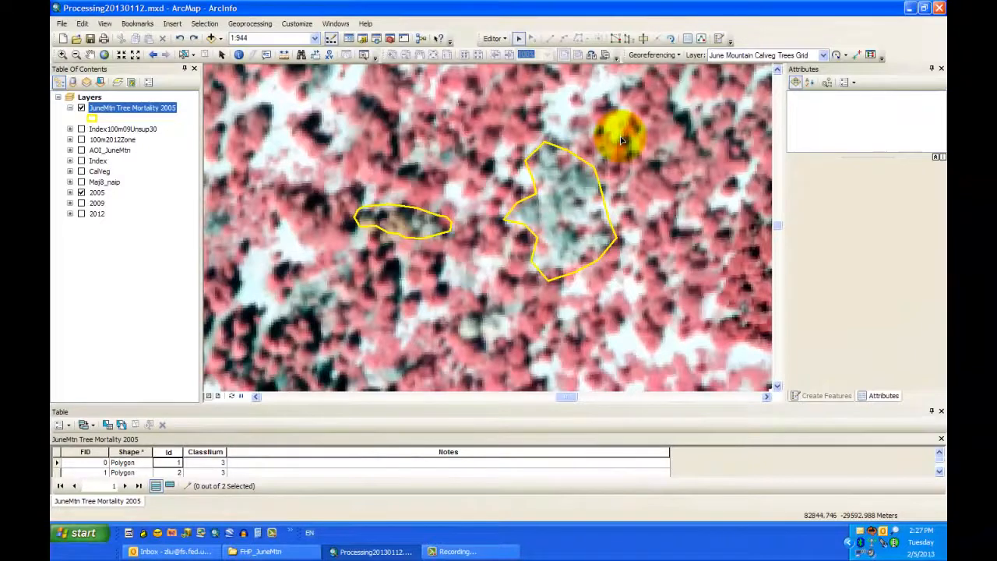
Step: Select the large polygon for vertex editing and move a vertex slightly along its east edge
left_click(616, 38)
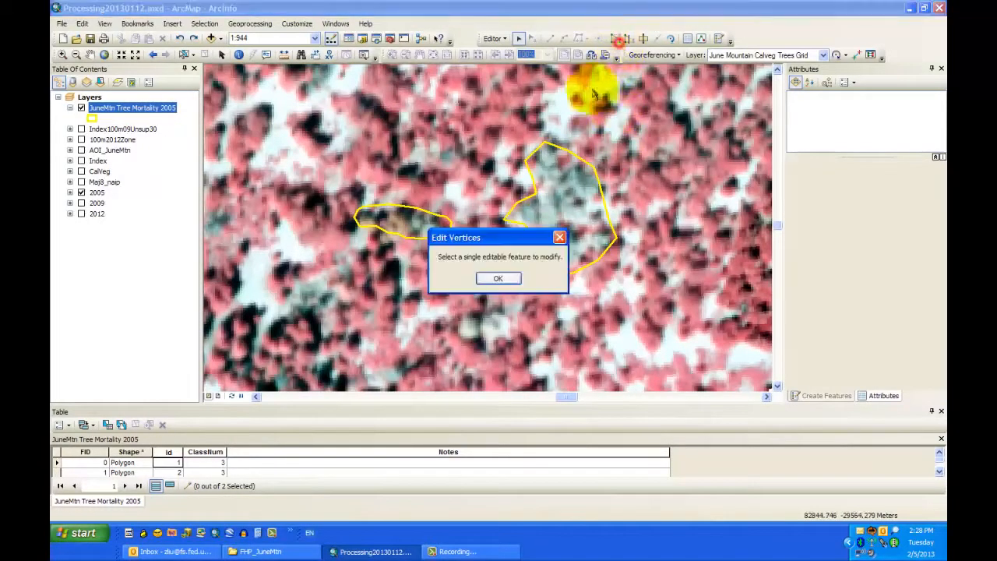
left_click(511, 278)
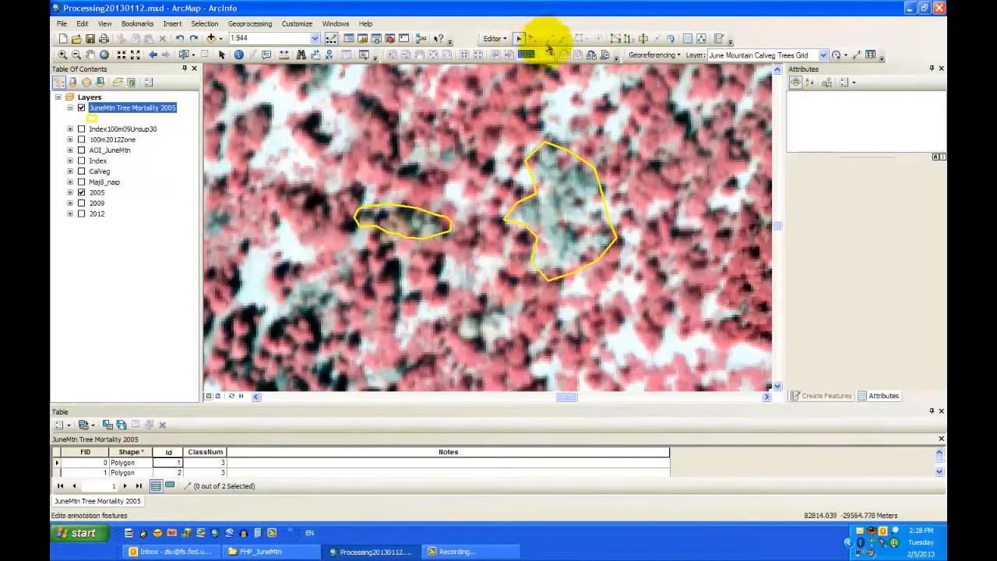
left_click(558, 195)
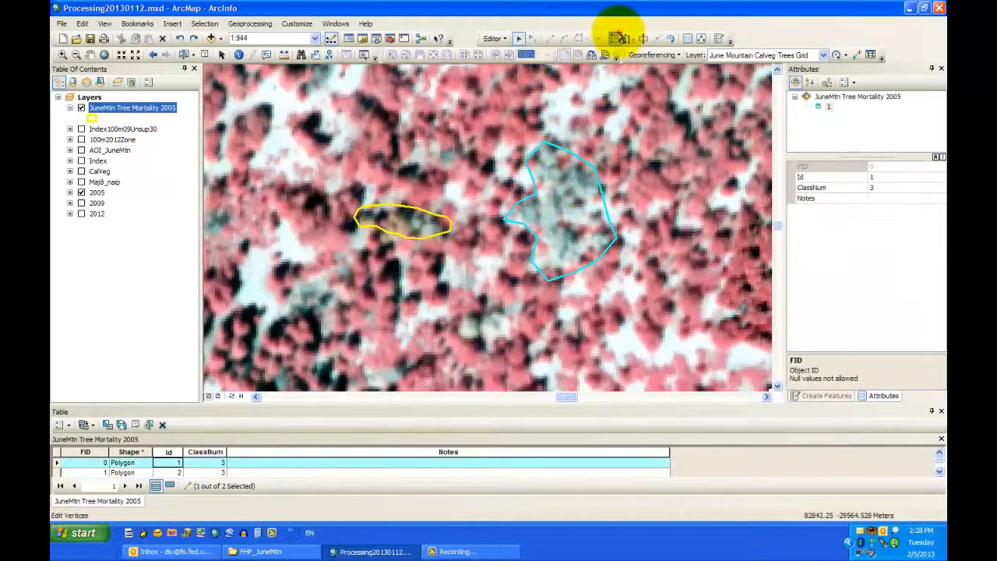
left_click(616, 39)
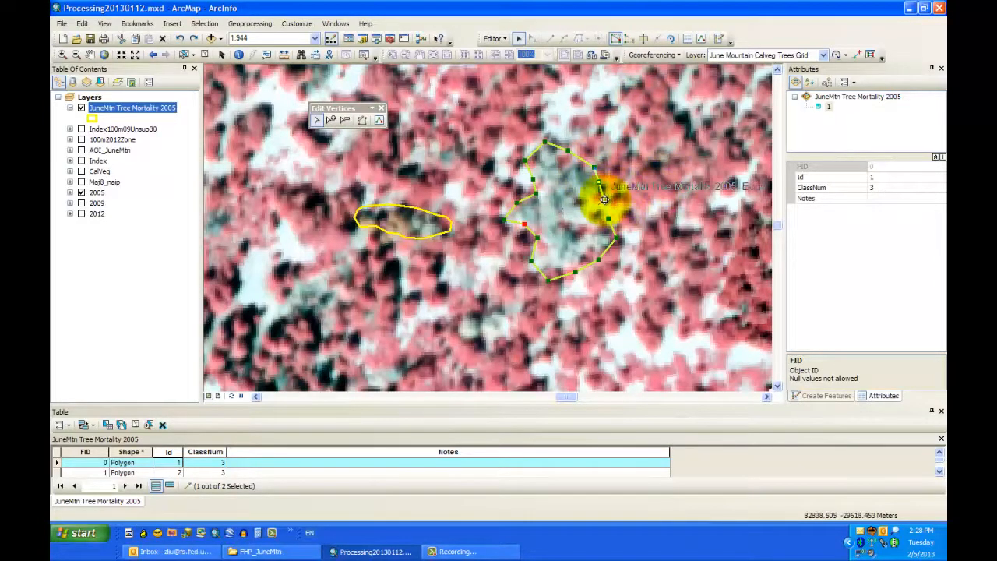
left_click_drag(605, 200, 603, 199)
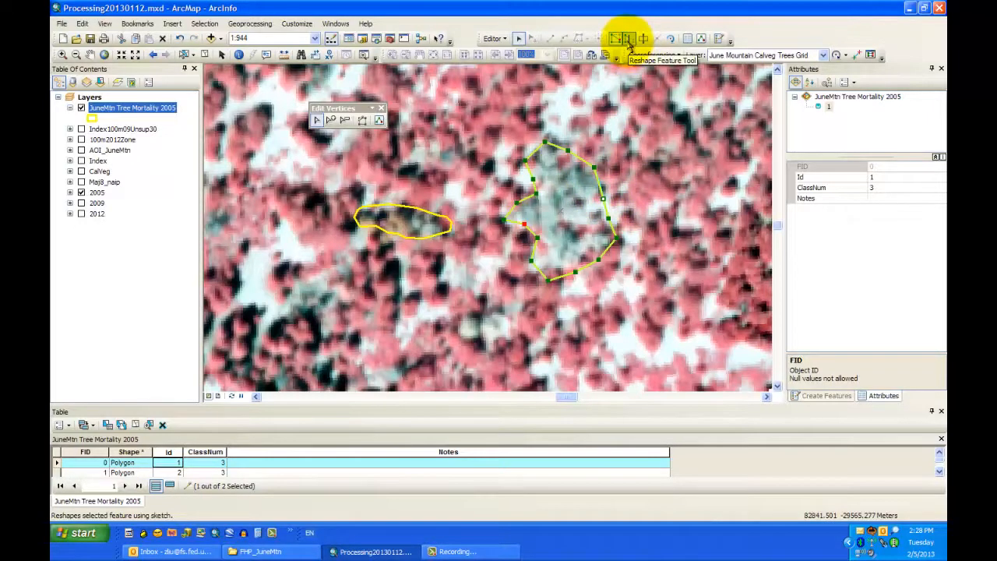
Step: Reshape the large polygon with the Reshape Feature Tool, extending its east side far to the east and southeast
left_click(628, 40)
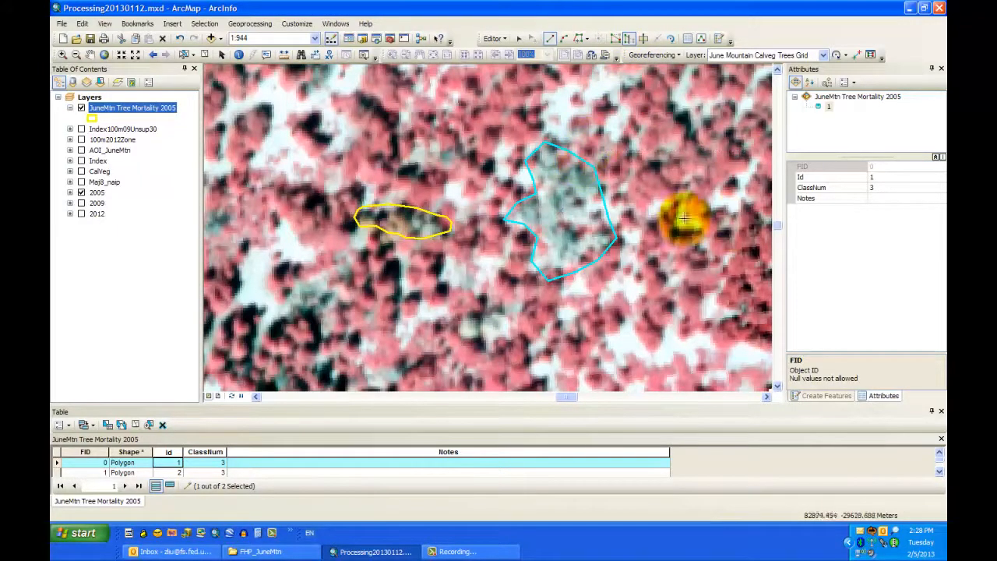
left_click(585, 166)
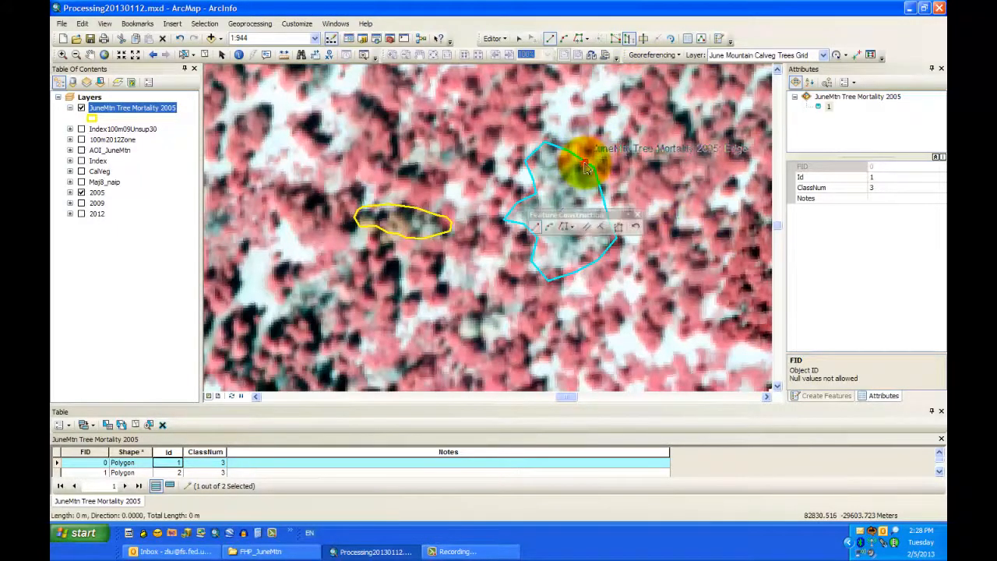
left_click(690, 131)
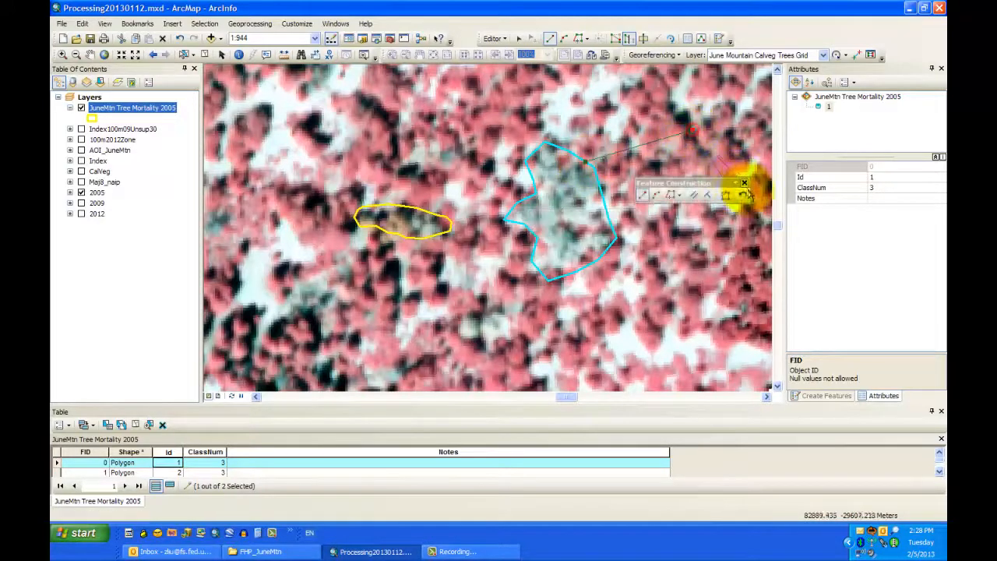
left_click(762, 261)
left_click(617, 362)
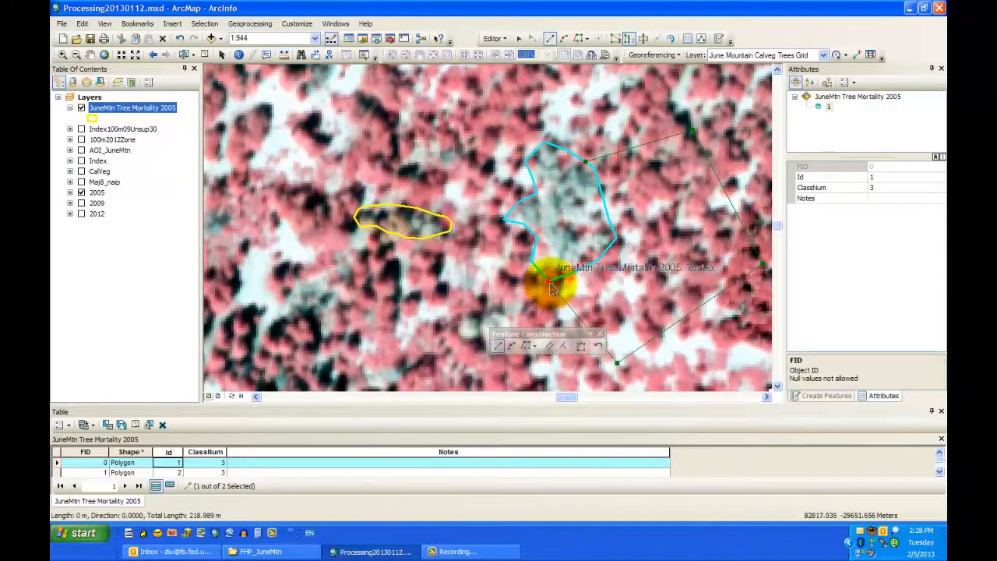
double_click(586, 179)
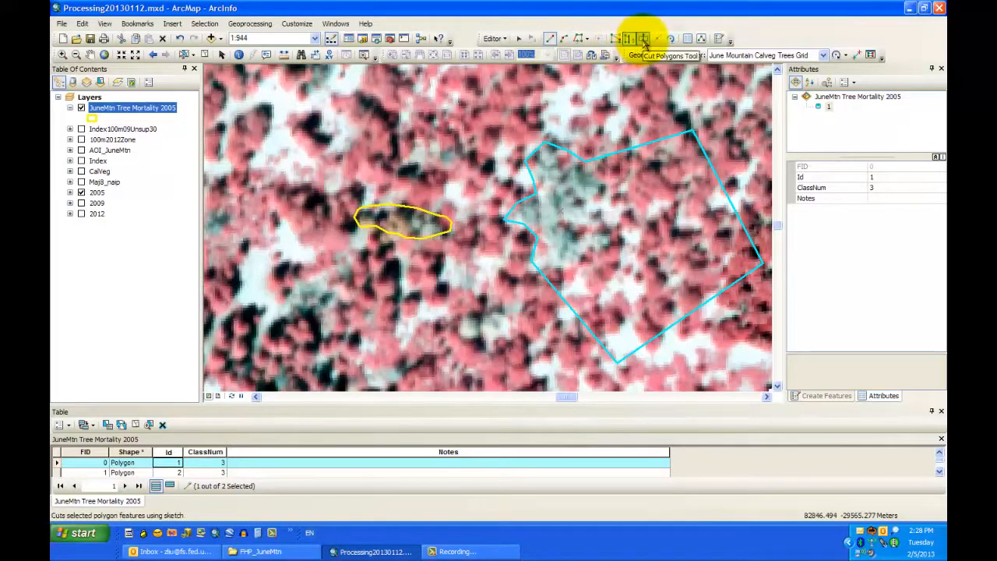
Step: Cut the enlarged polygon in two along a bent line from its northern edge to its southwestern edge, following the dead tree patch
left_click(644, 43)
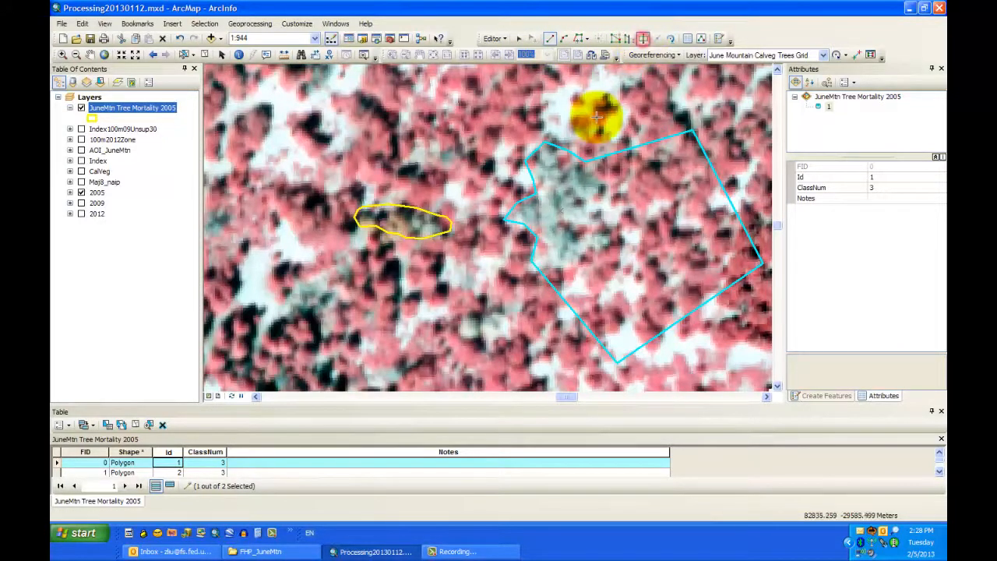
left_click(597, 119)
left_click(606, 211)
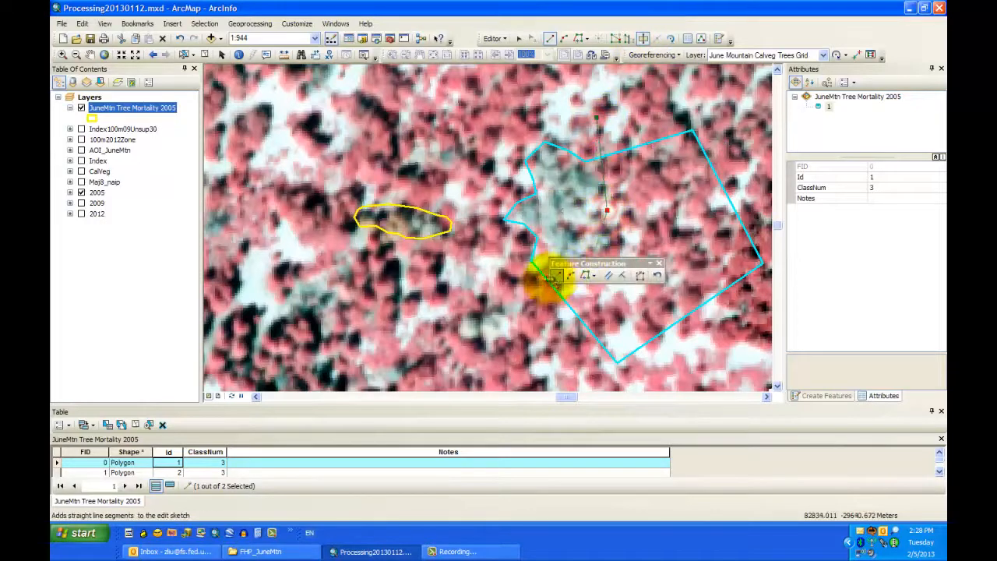
double_click(525, 289)
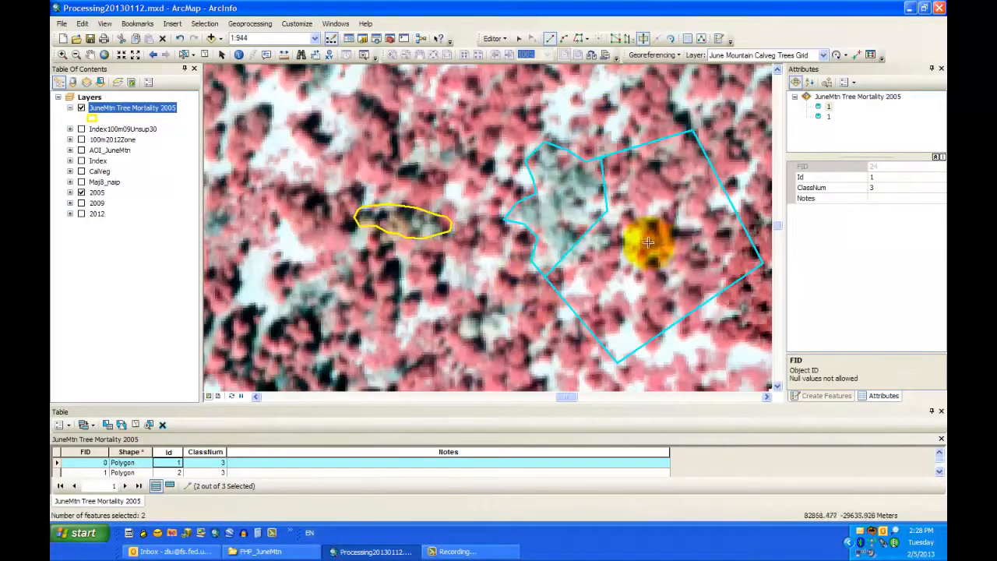
Step: Delete the cut-off eastern piece of the large polygon and check the remaining records in the attribute table
left_click(520, 39)
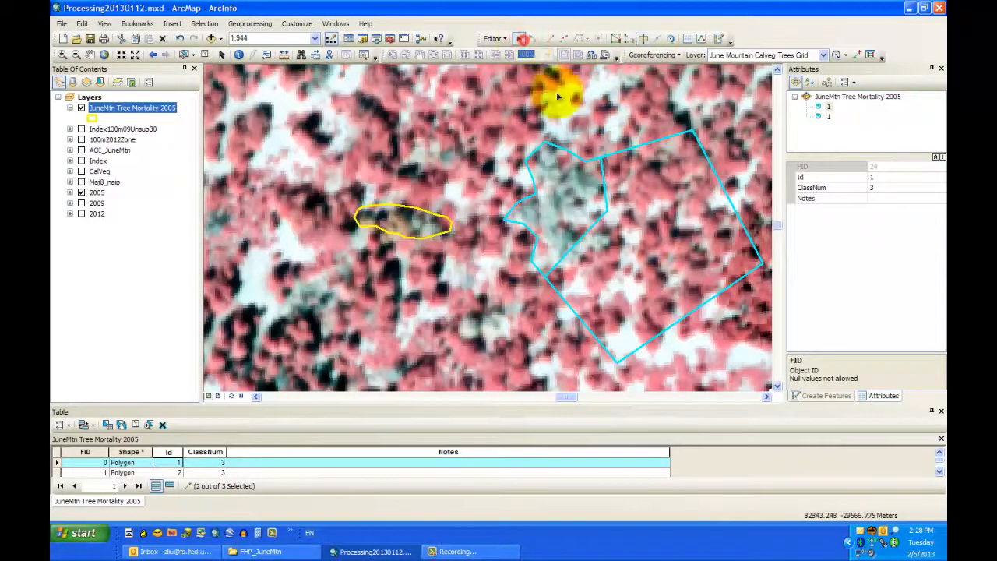
left_click(637, 212)
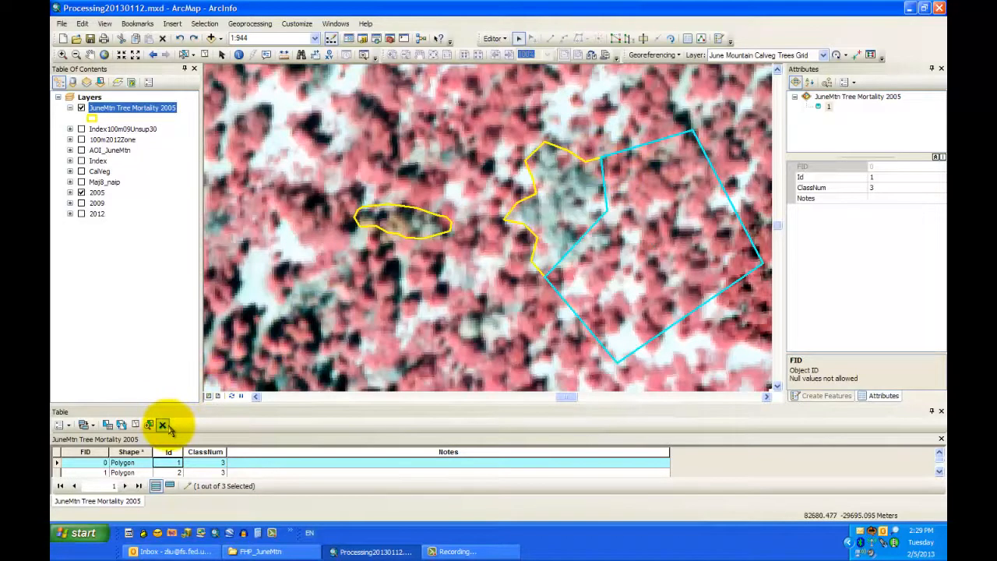
left_click(162, 425)
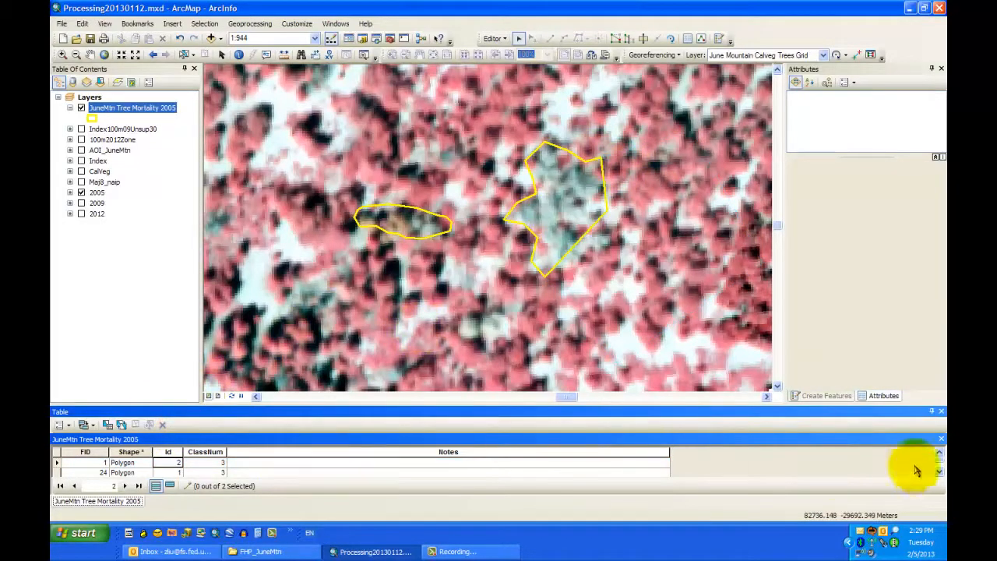
left_click(940, 471)
left_click(939, 470)
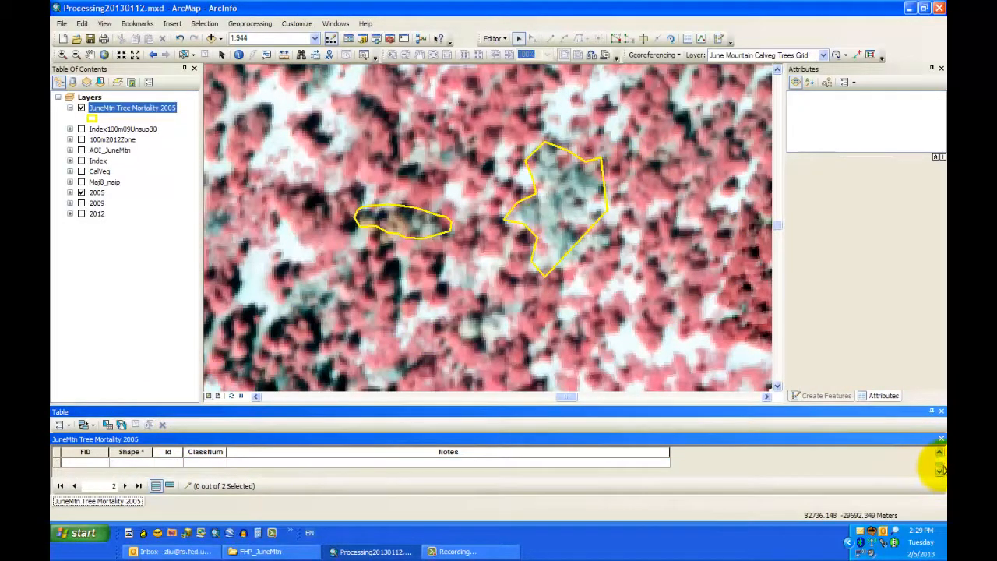
left_click(941, 461)
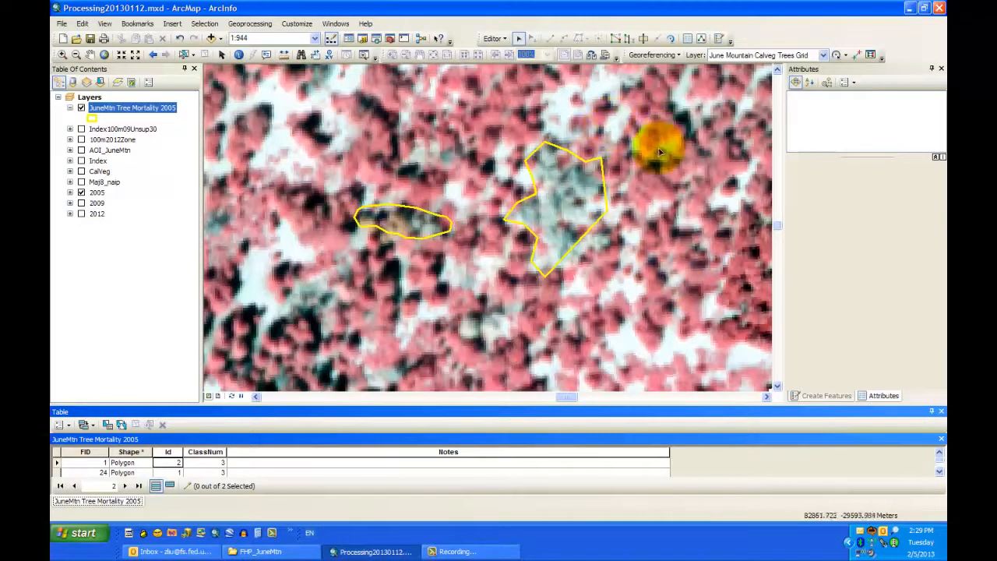
Step: Enter the note "some dead trees." in the Notes attribute of the large polygon
left_click(562, 185)
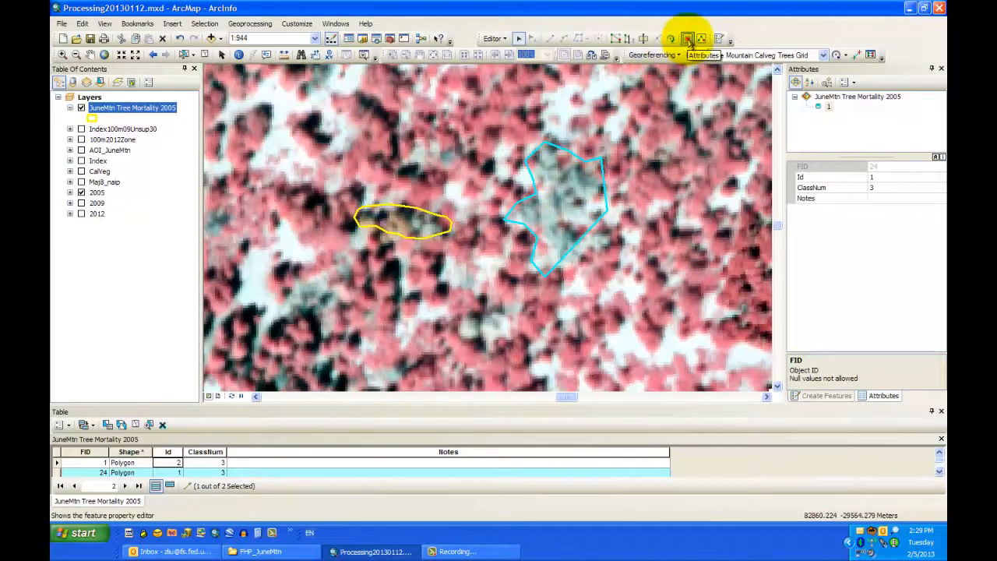
left_click(689, 41)
left_click(877, 199)
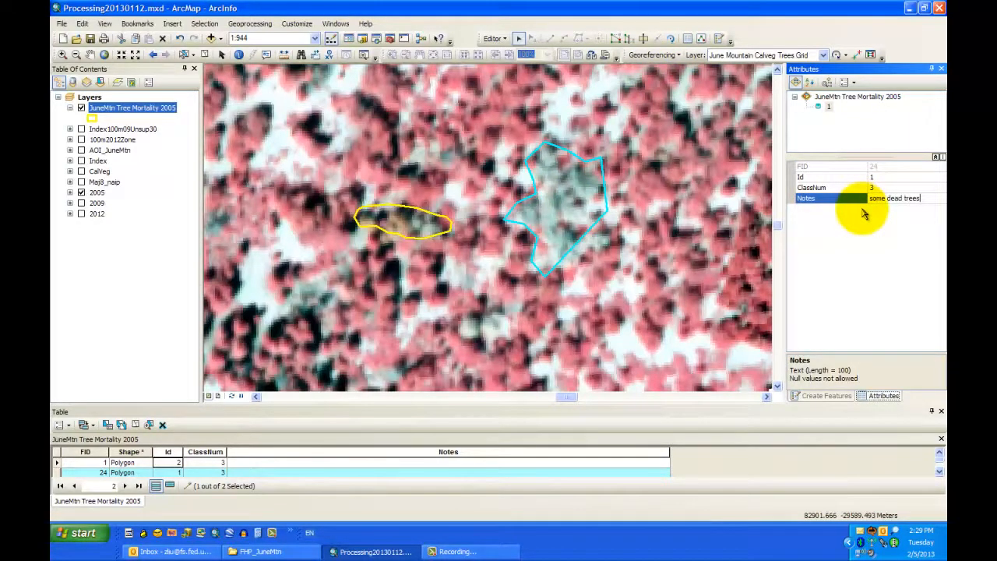
left_click(897, 187)
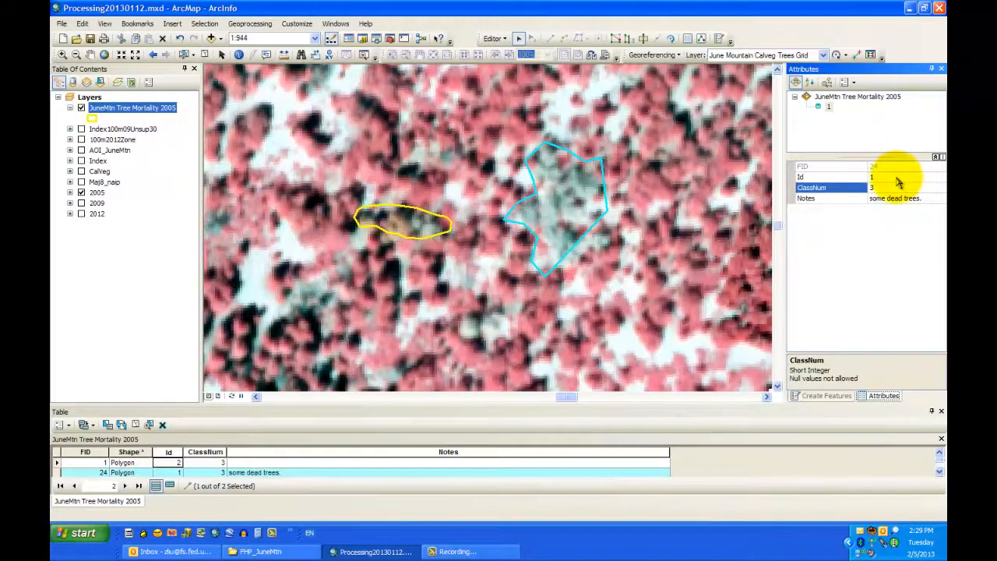
Step: Save the pending feature edits and the map document
left_click(499, 38)
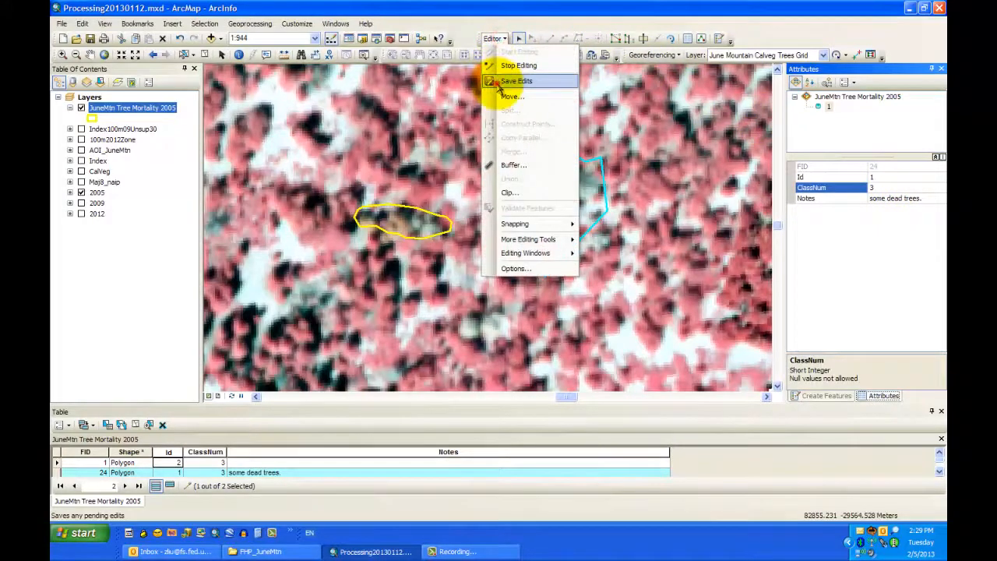
left_click(497, 82)
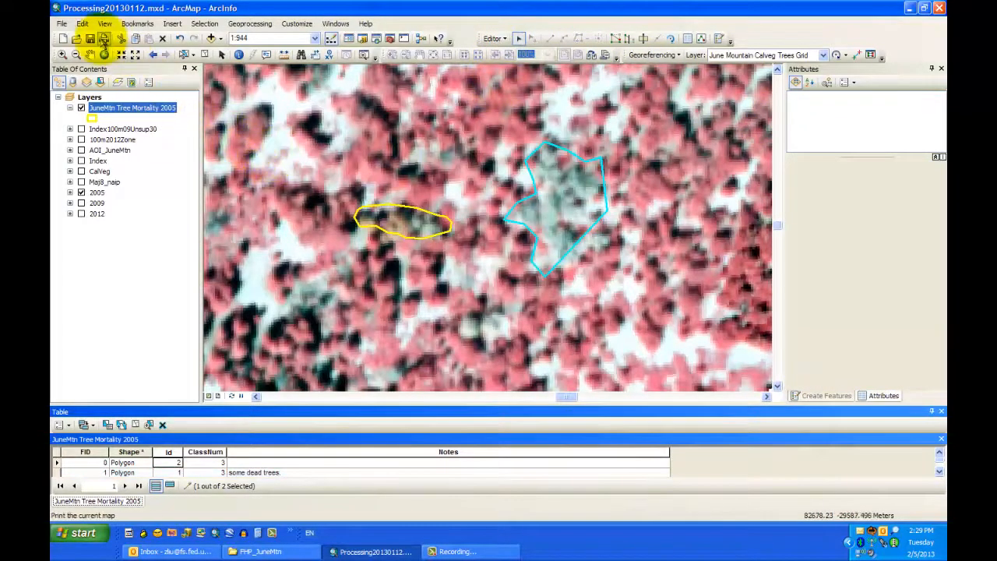
left_click(91, 40)
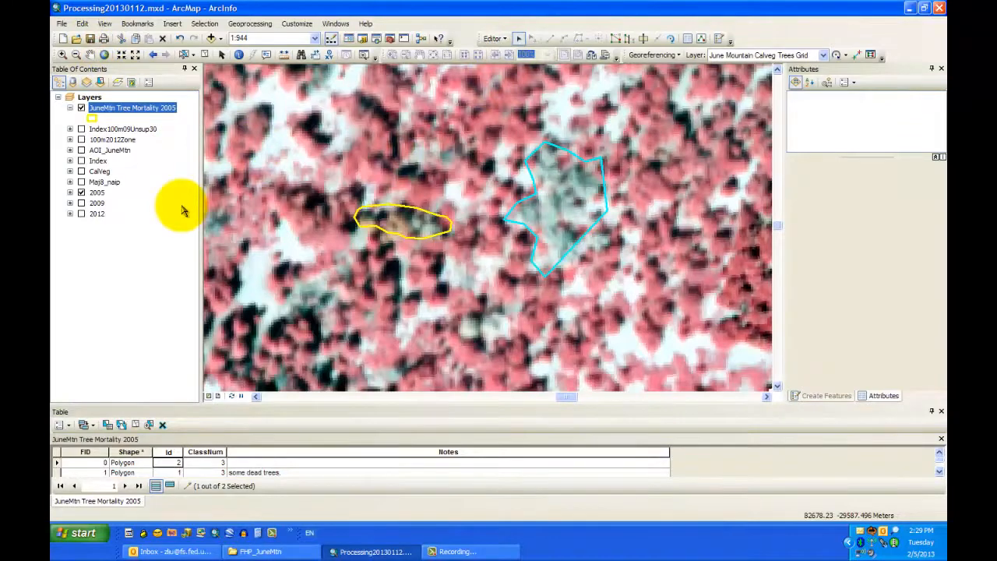
right_click(145, 108)
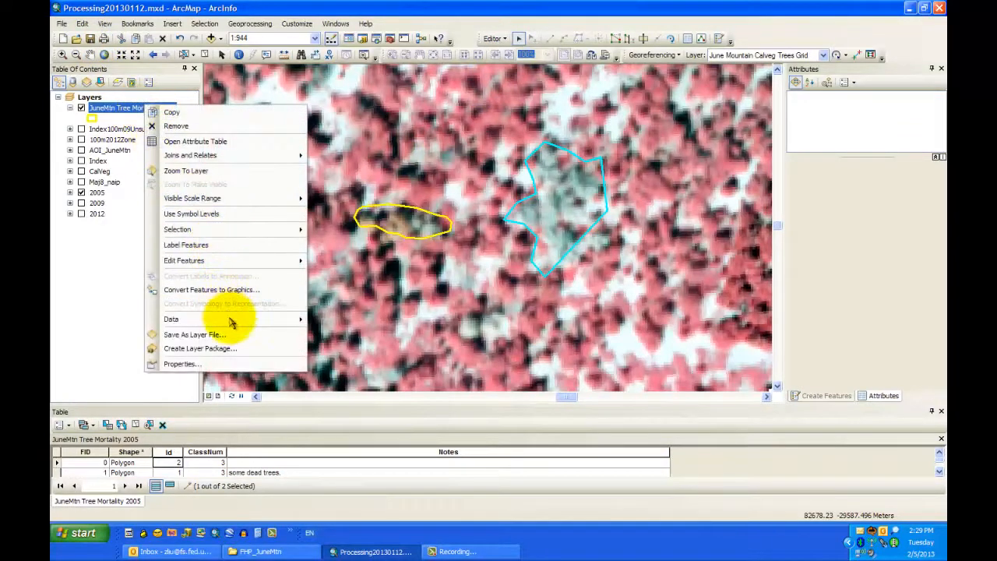
mouse_move(233, 321)
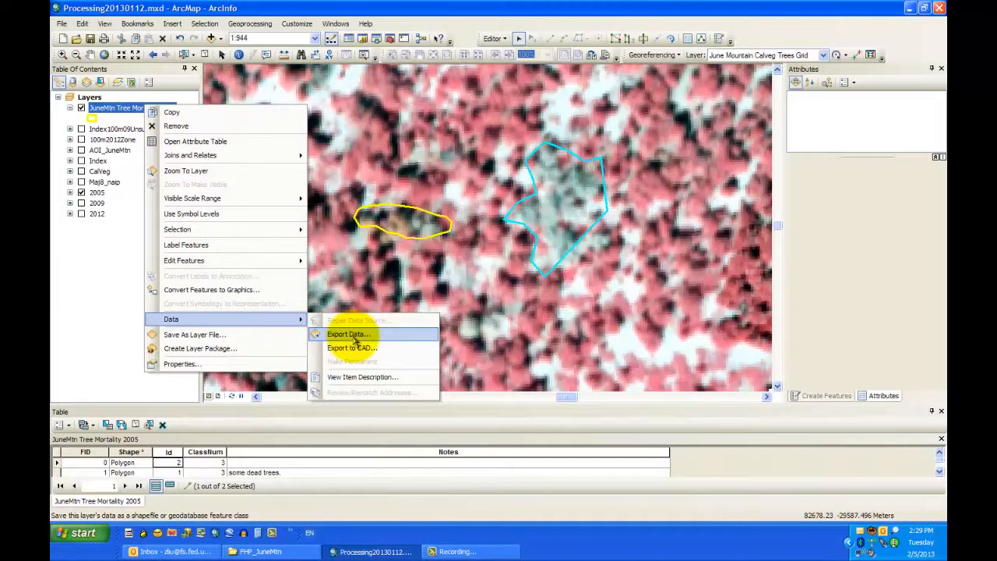
left_click(445, 6)
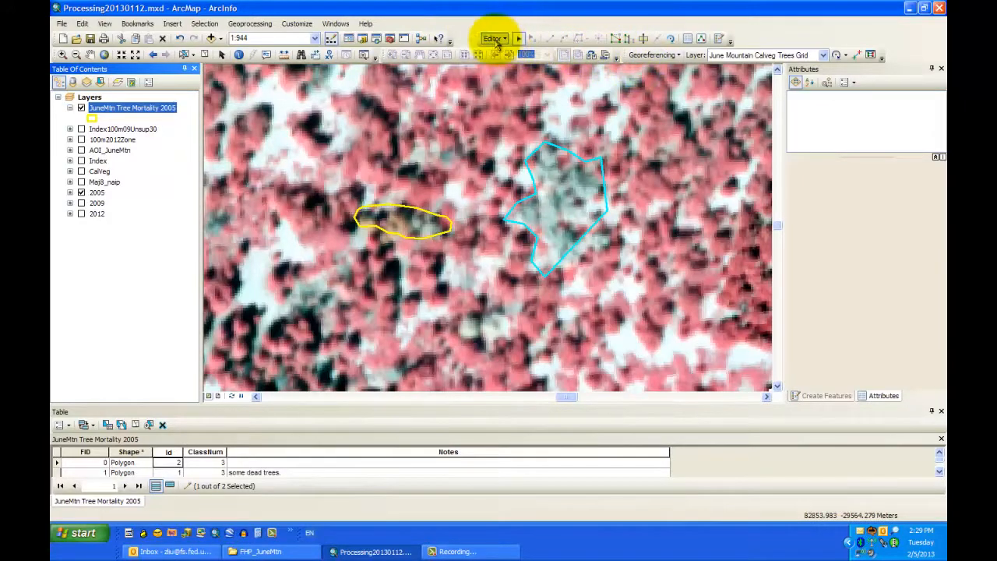
Step: Stop the edit session on the JuneMtn Tree Mortality 2005 layer
left_click(494, 39)
left_click(510, 64)
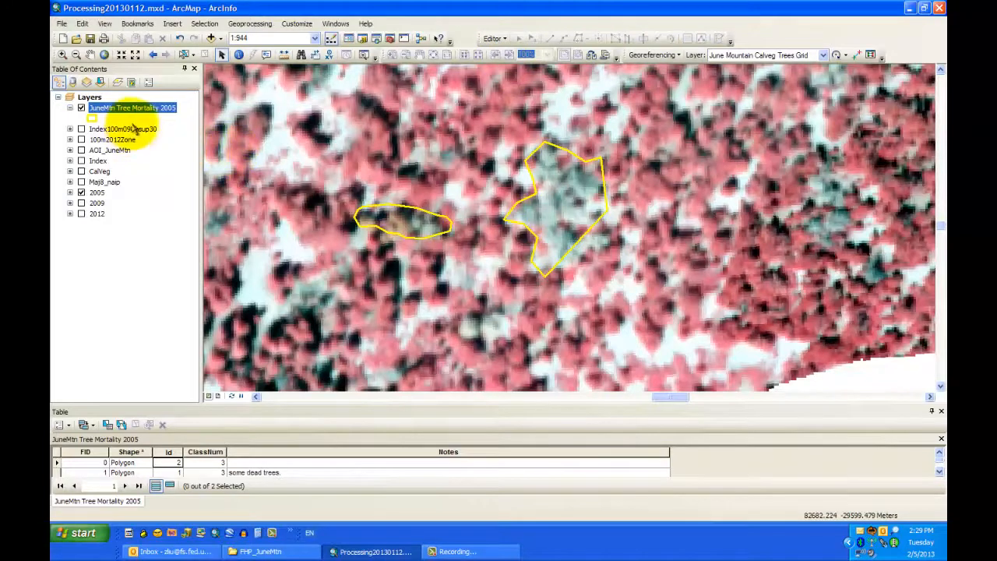
Step: Switch the 2005 imagery group on and off to compare it with the 2012 imagery
left_click(70, 108)
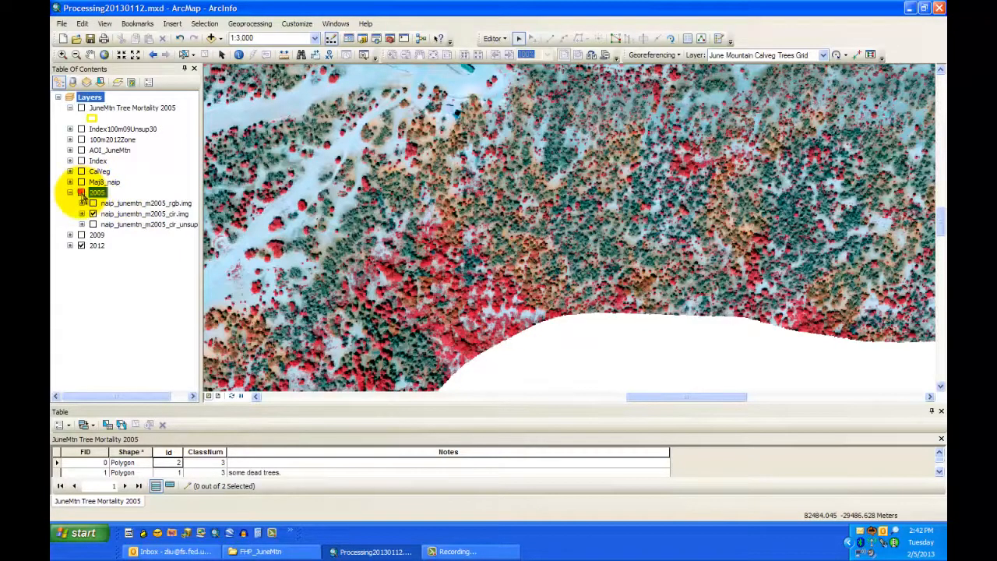
left_click(81, 193)
left_click(81, 193)
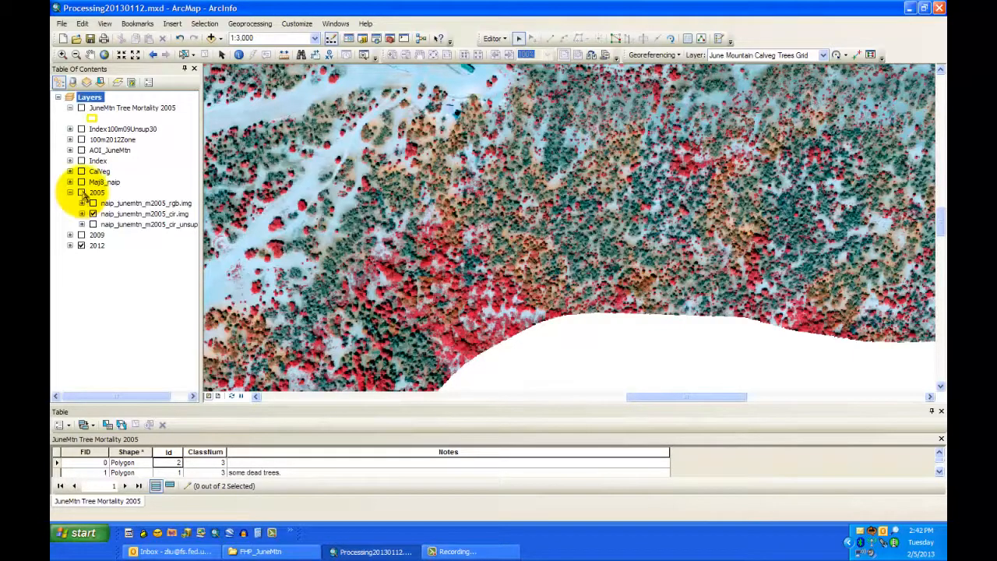
Step: Try to export all features of JuneMtn Tree Mortality 2005 to JuneMtn_Tree_Mortality_2012.shp in the Tutorial folder, replacing the existing shapefile
left_click(134, 109)
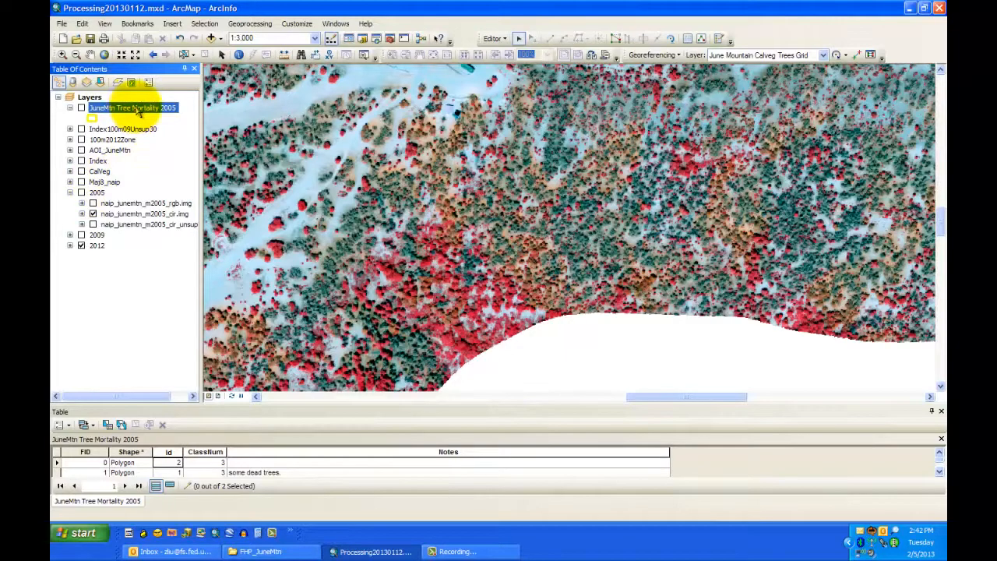
right_click(138, 112)
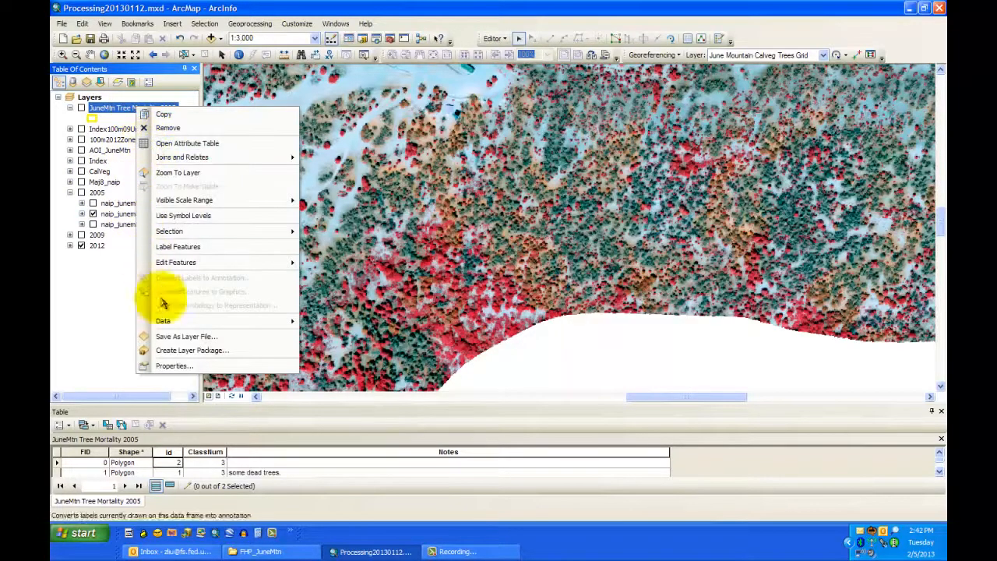
mouse_move(257, 328)
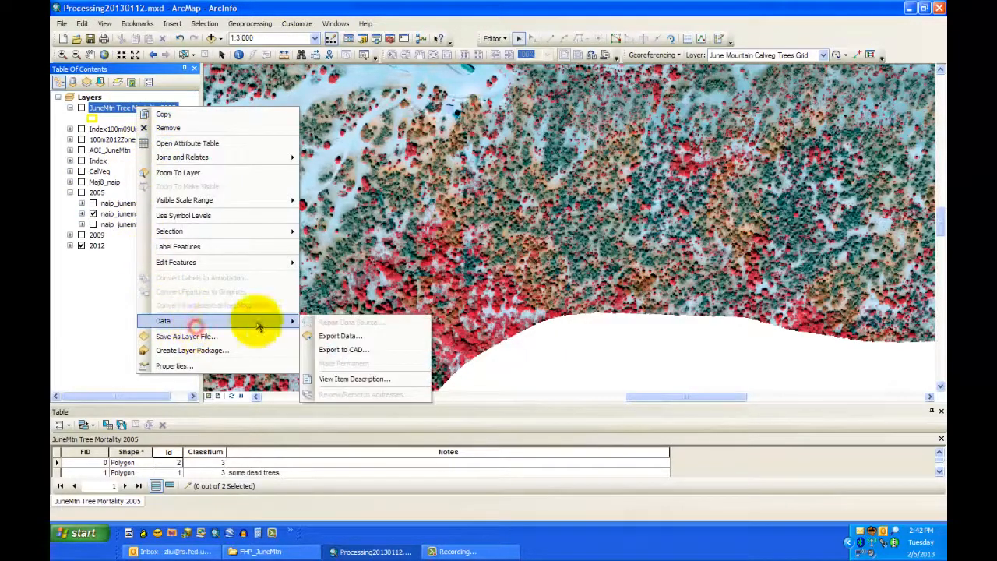
left_click(330, 336)
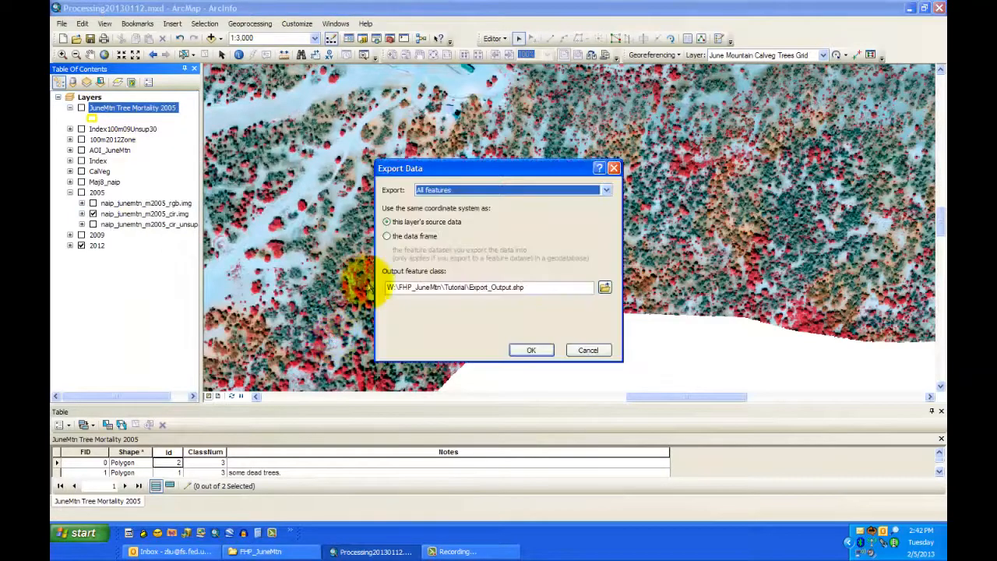
left_click(605, 287)
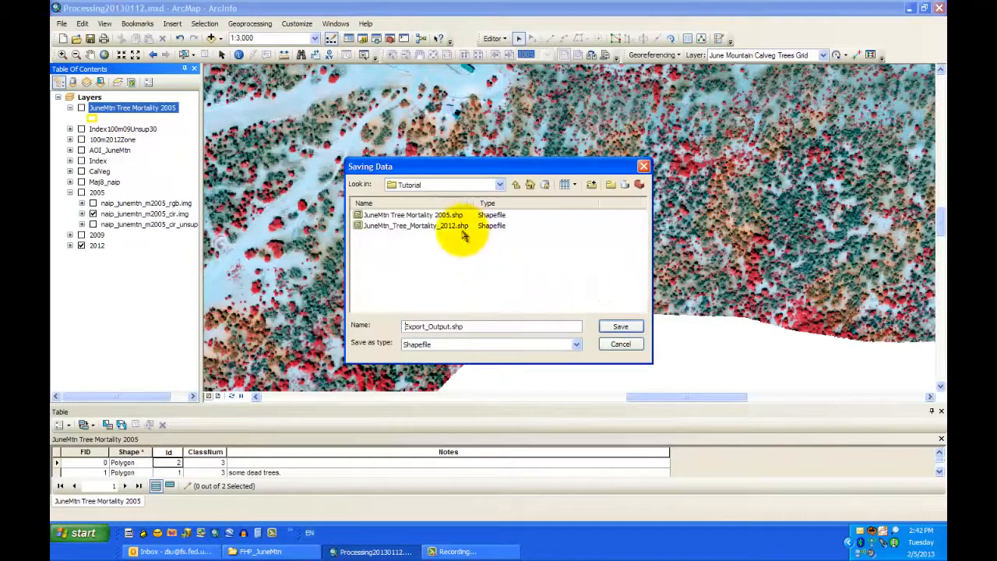
left_click(448, 226)
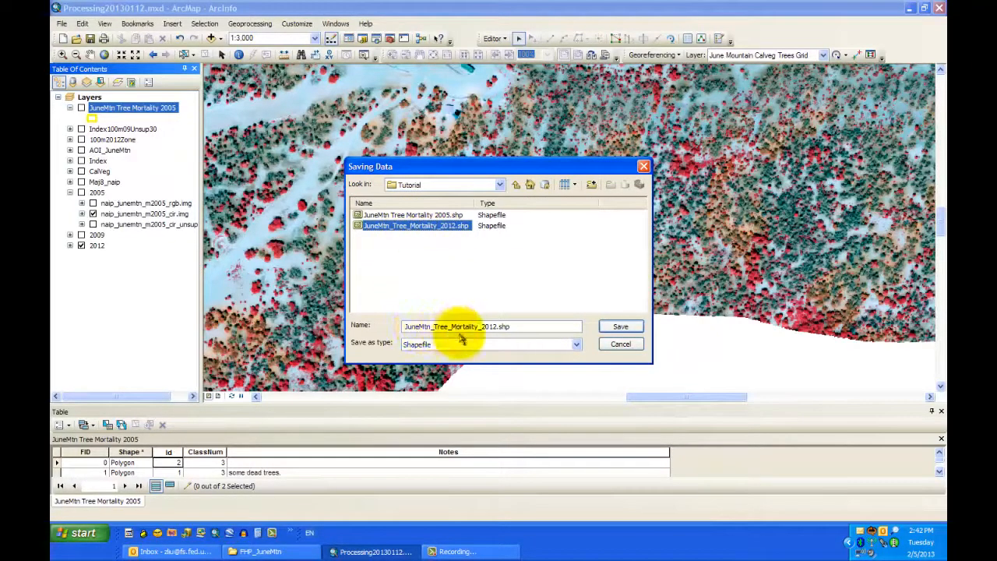
left_click(624, 331)
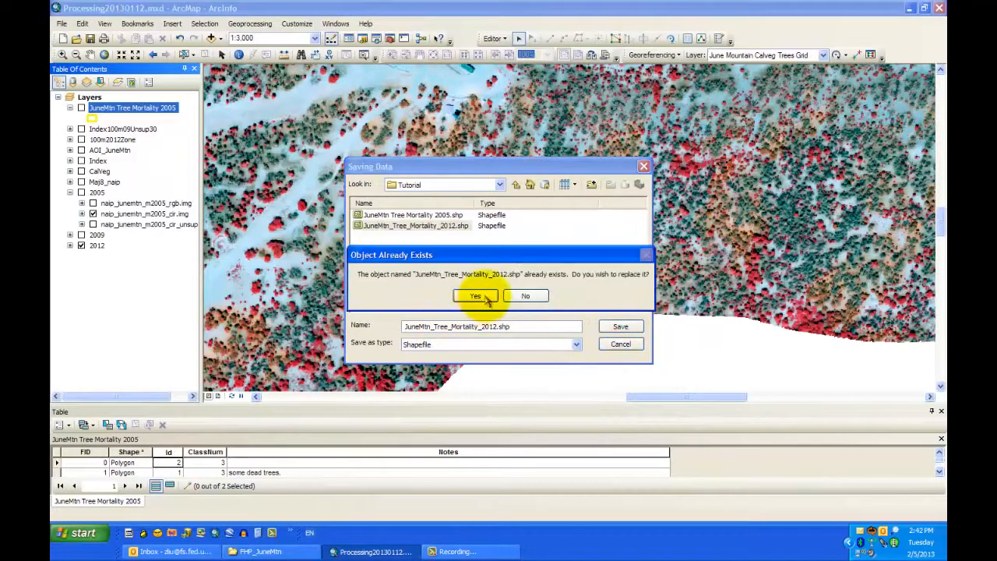
left_click(475, 296)
left_click(512, 355)
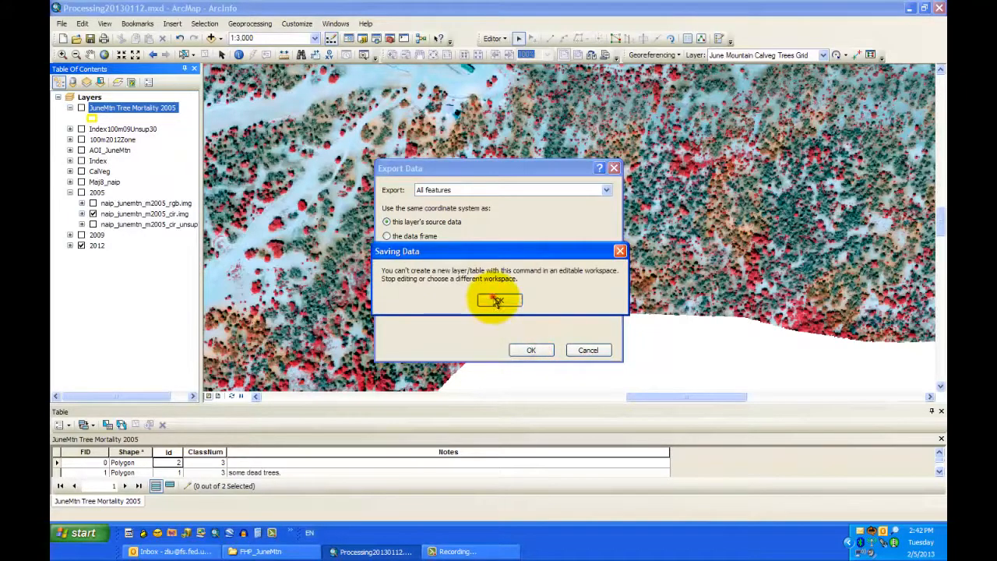
left_click(497, 300)
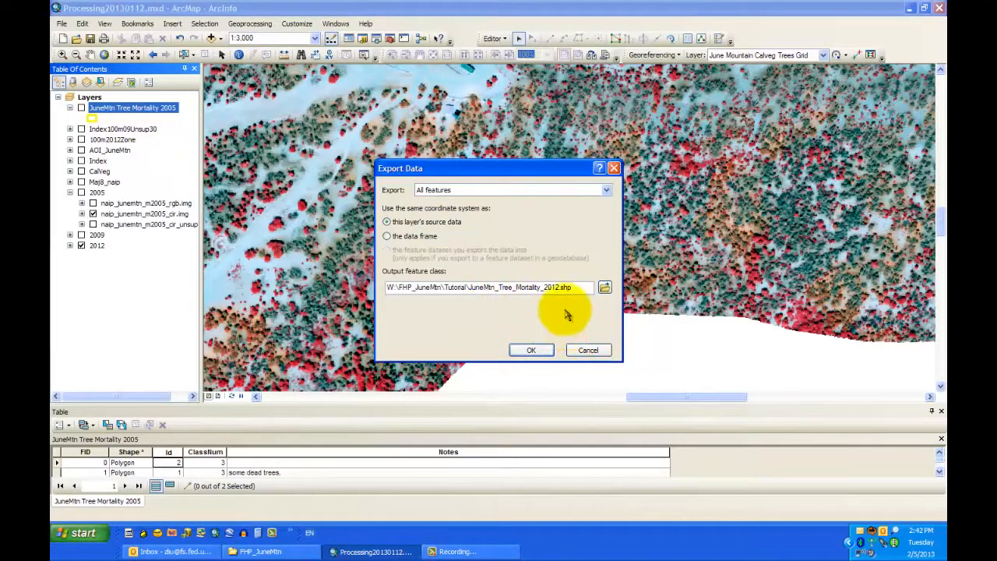
Step: Retry the export with the same 2012 shapefile as output, and cancel the export
left_click(561, 286)
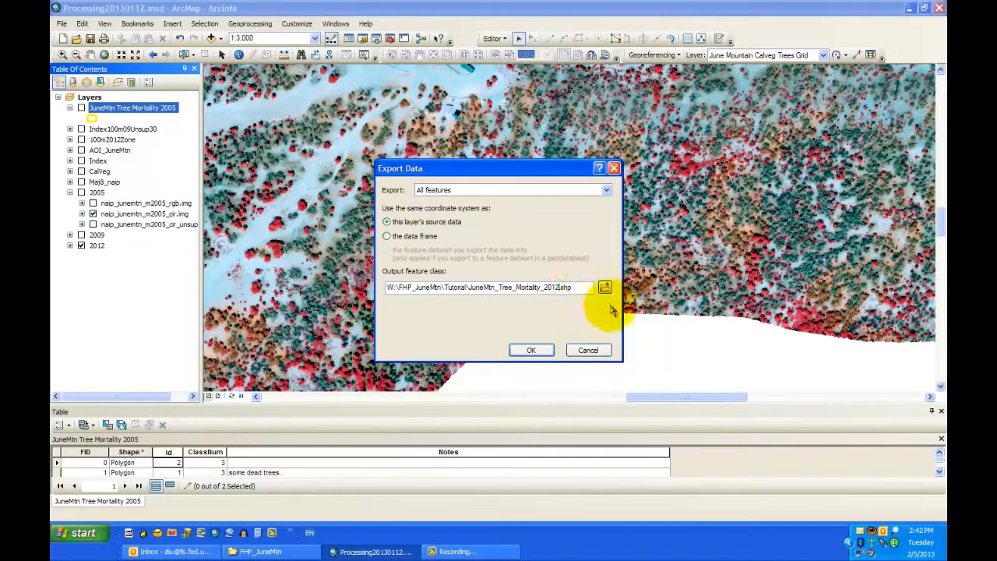
key("Return")
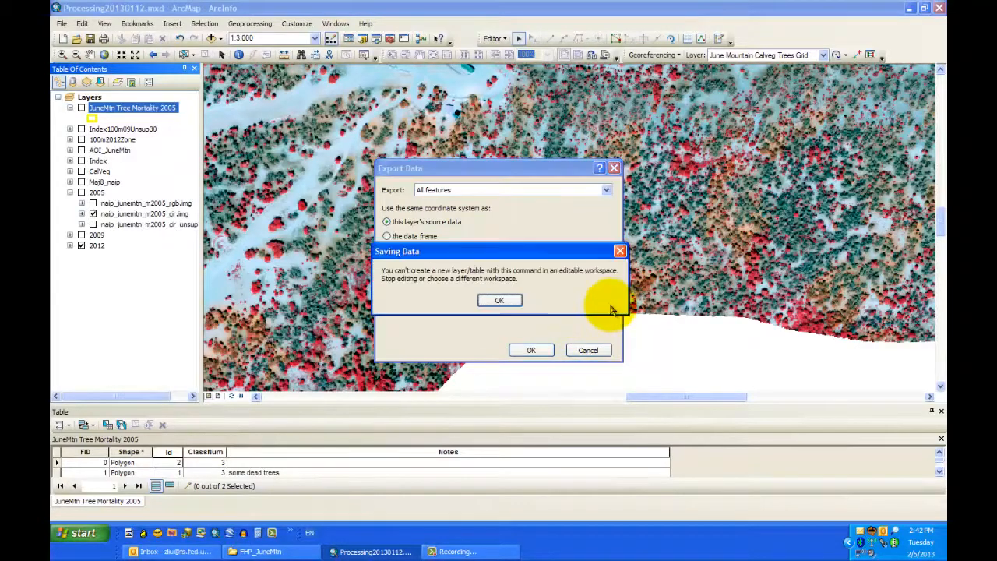
left_click(499, 301)
left_click(588, 349)
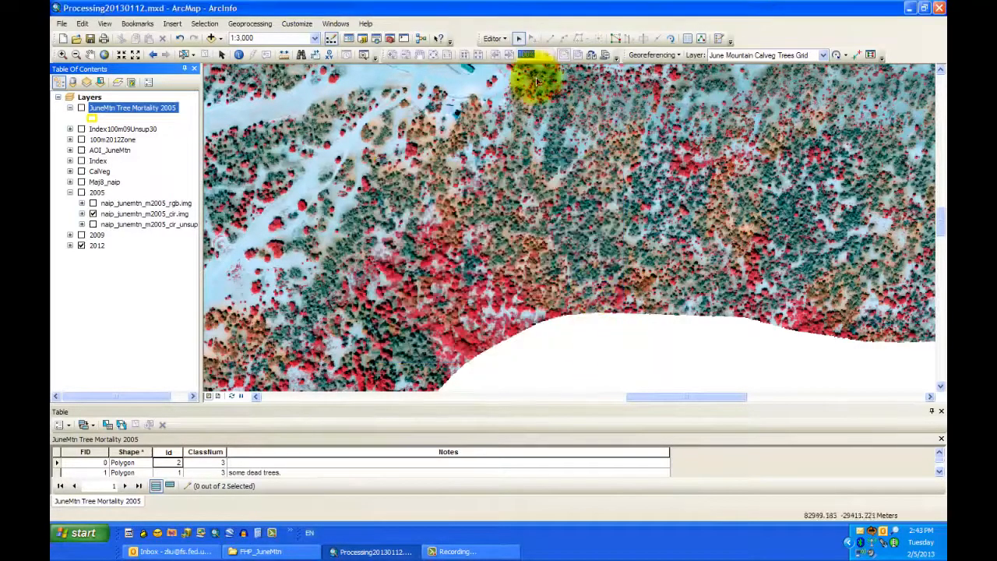
Step: Stop editing and export all features of JuneMtn Tree Mortality 2005 as JuneMtn_Tree_Mortality_2012.shp in the Tutorial folder, overwriting the existing shapefile
left_click(508, 40)
left_click(509, 67)
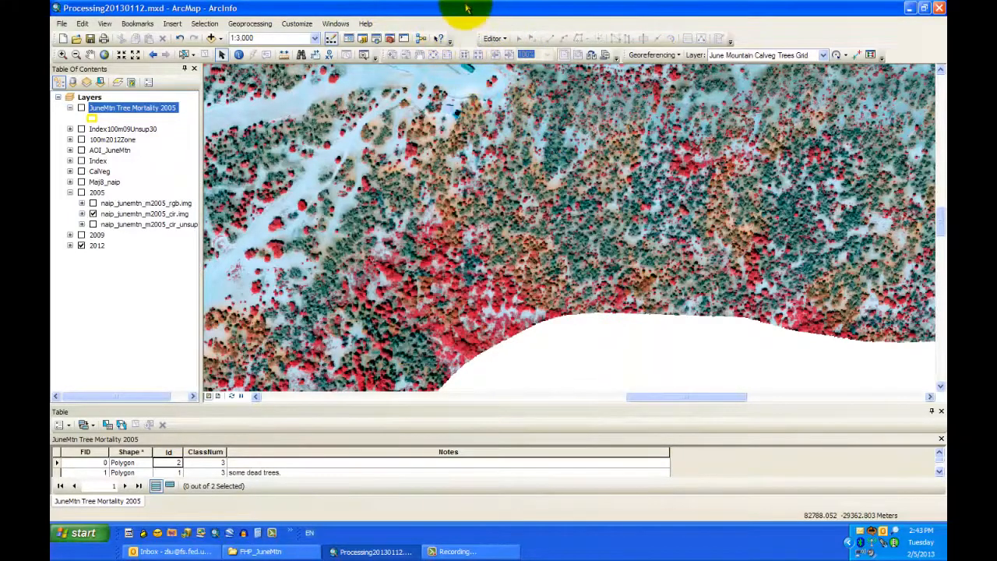
right_click(169, 111)
mouse_move(248, 323)
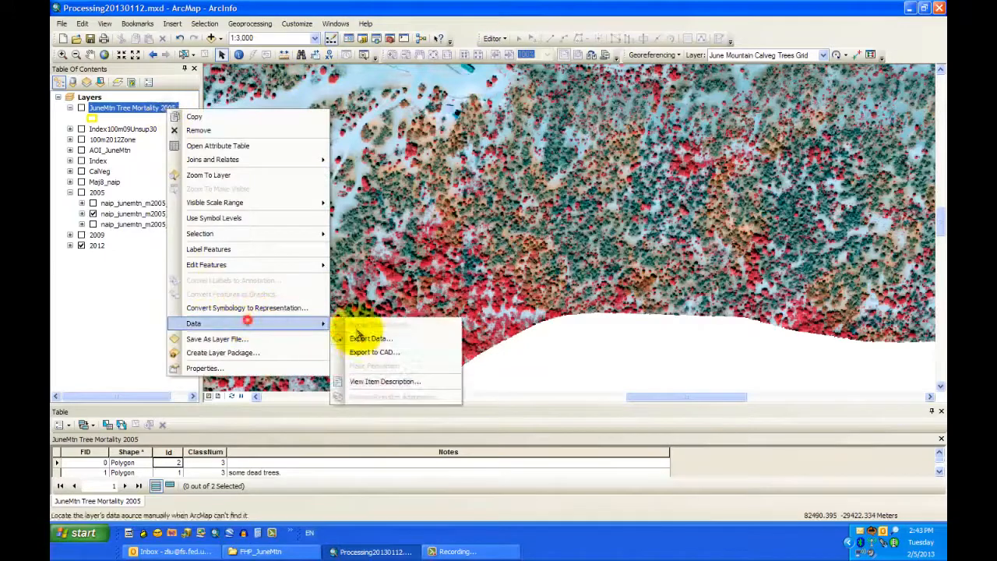
left_click(359, 338)
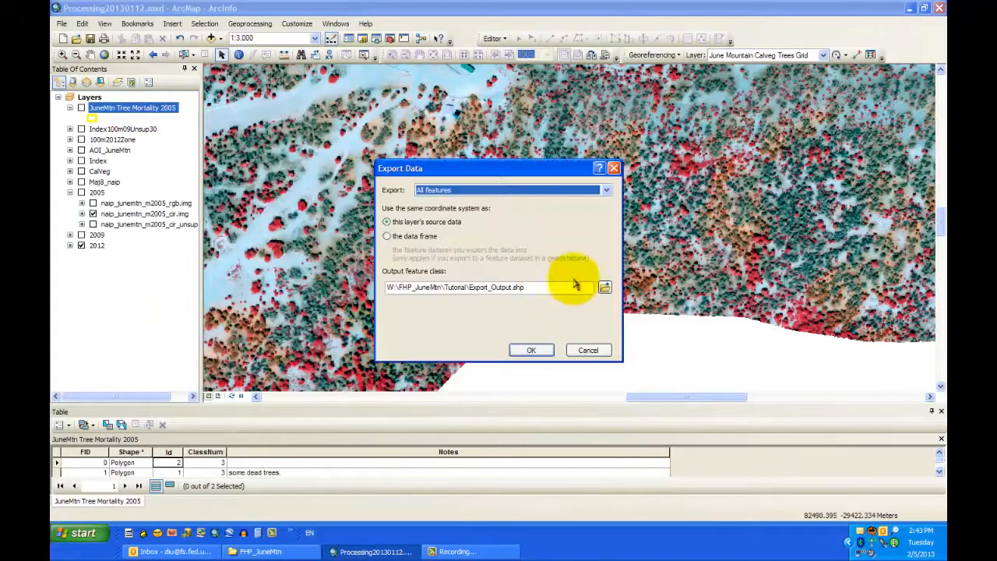
left_click(606, 288)
left_click(452, 215)
left_click(457, 226)
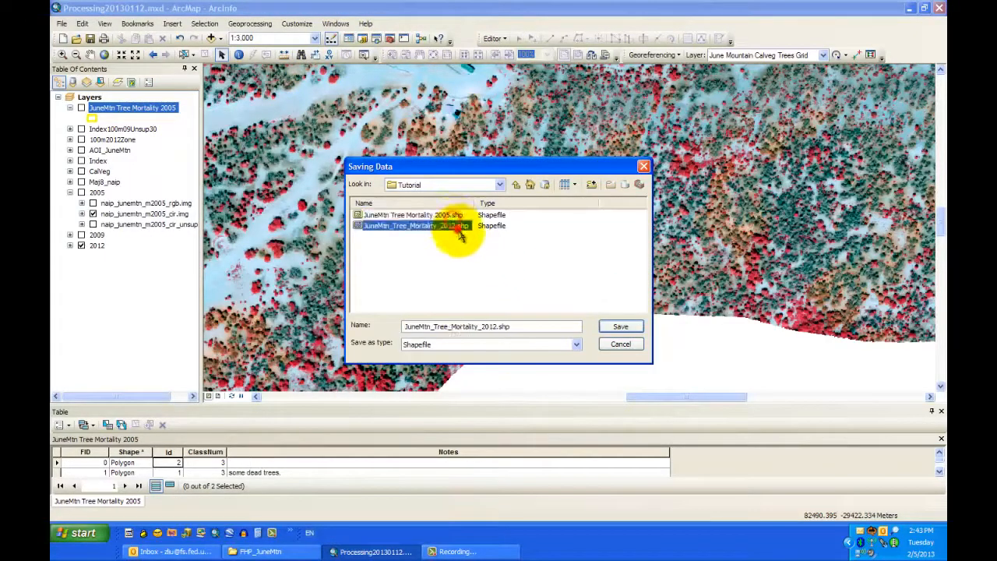
left_click(621, 327)
left_click(500, 297)
left_click(531, 350)
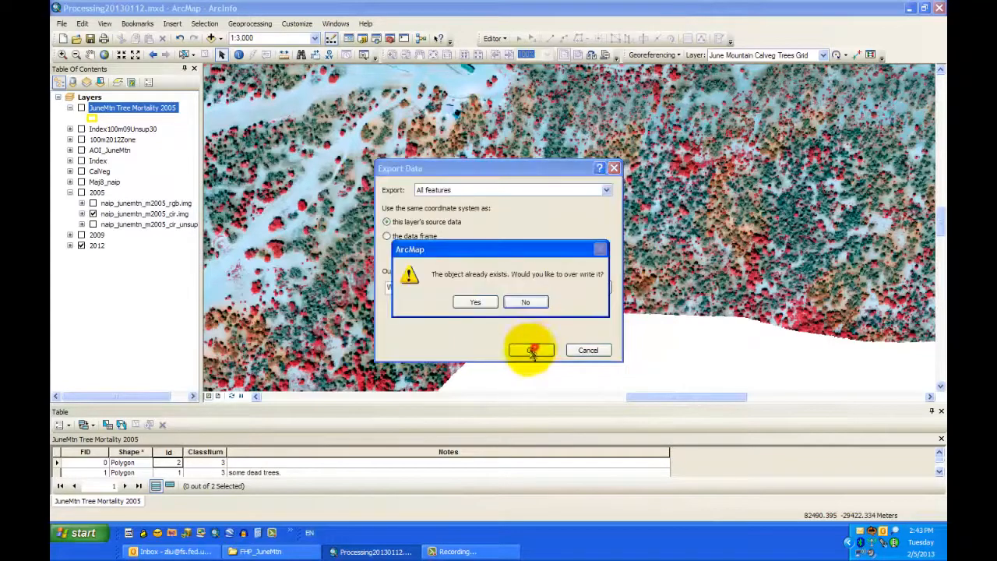
left_click(476, 303)
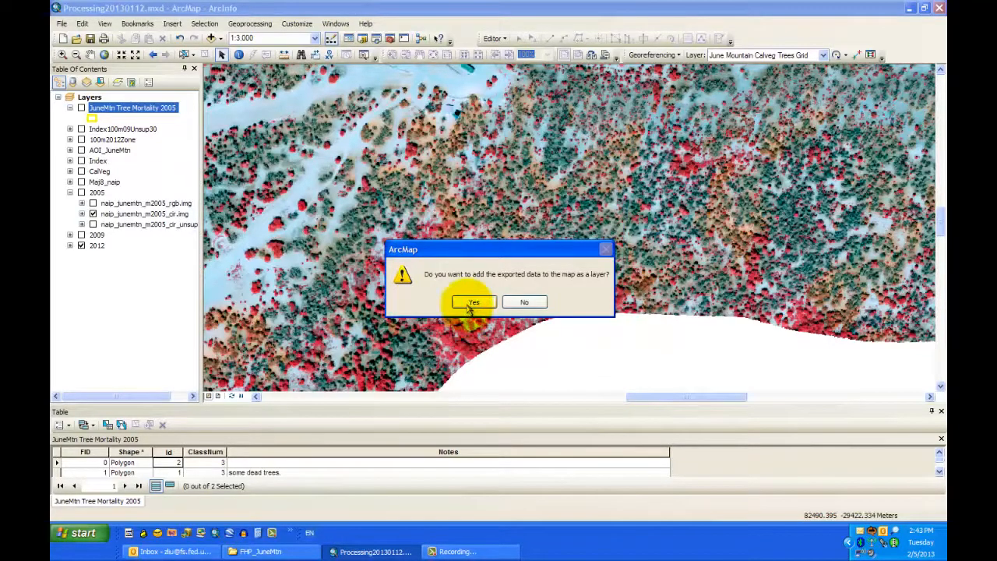
Step: Add the exported 2012 mortality data to the map as a layer and compare its polygons with the 2005 mortality layer
left_click(473, 303)
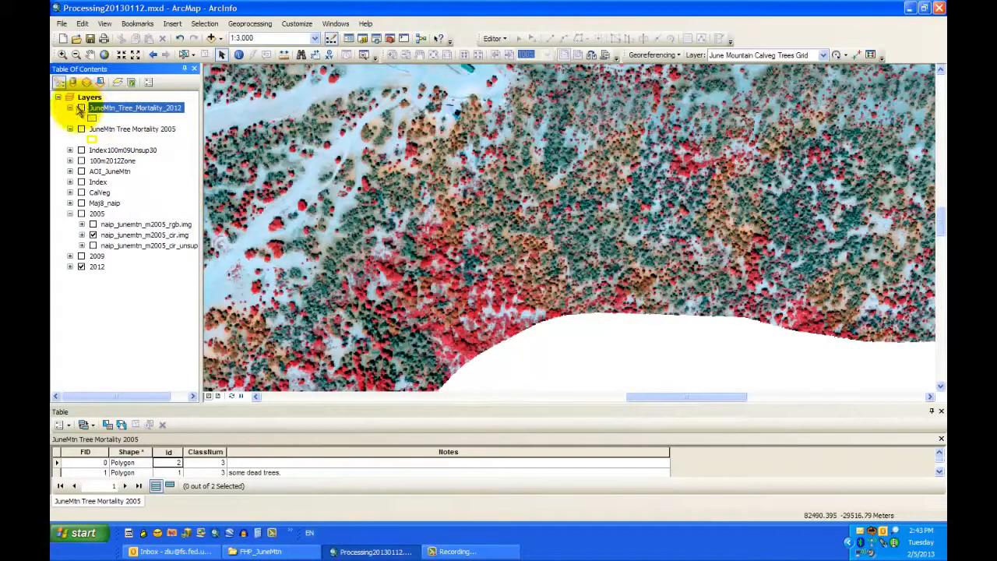
left_click(81, 108)
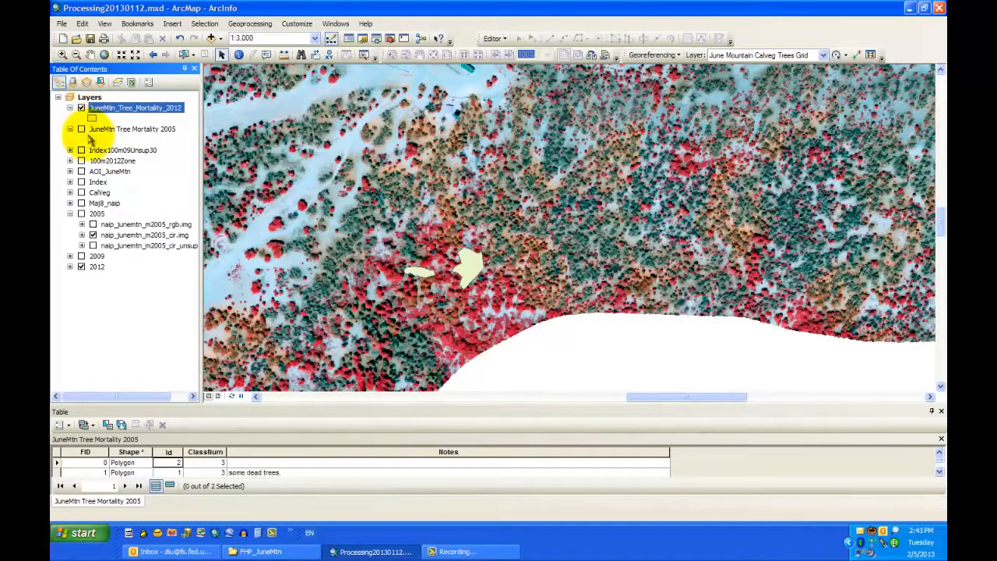
left_click(81, 129)
left_click(81, 108)
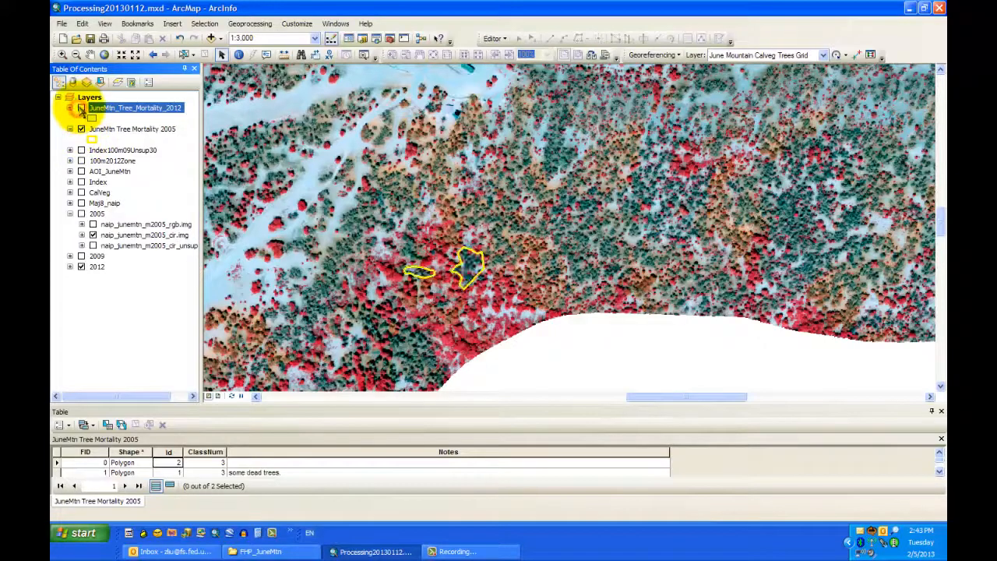
left_click(81, 108)
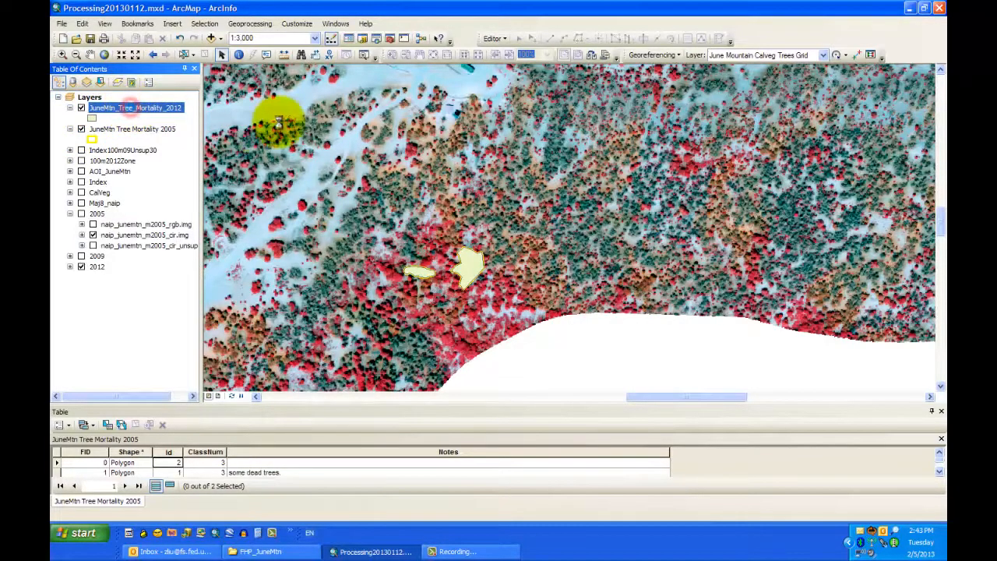
Step: Import the complete symbology definition of JuneMtn Tree Mortality 2005 into the JuneMtn_Tree_Mortality_2012 layer and hide the 2005 mortality layer
left_click(167, 110)
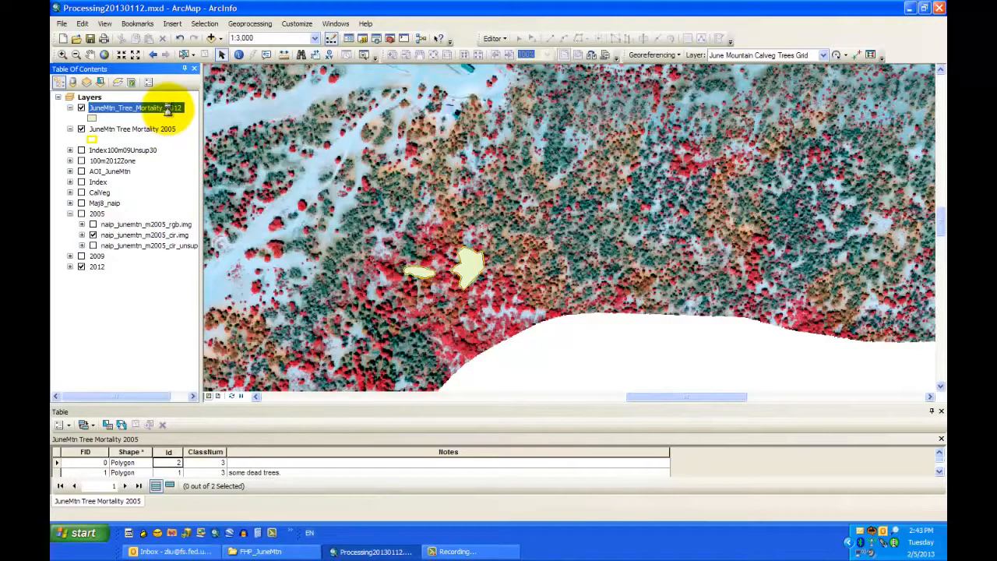
double_click(165, 110)
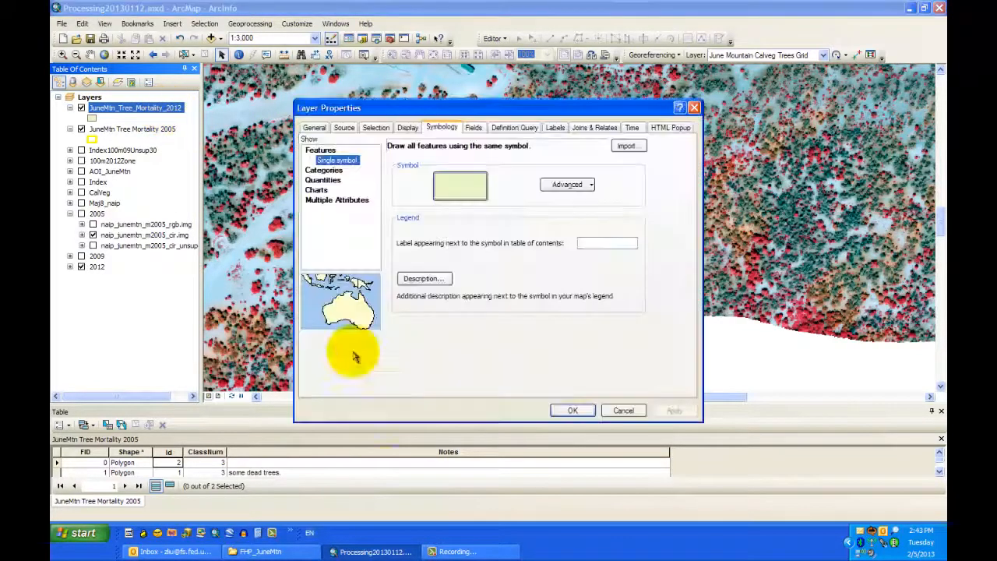
left_click(626, 145)
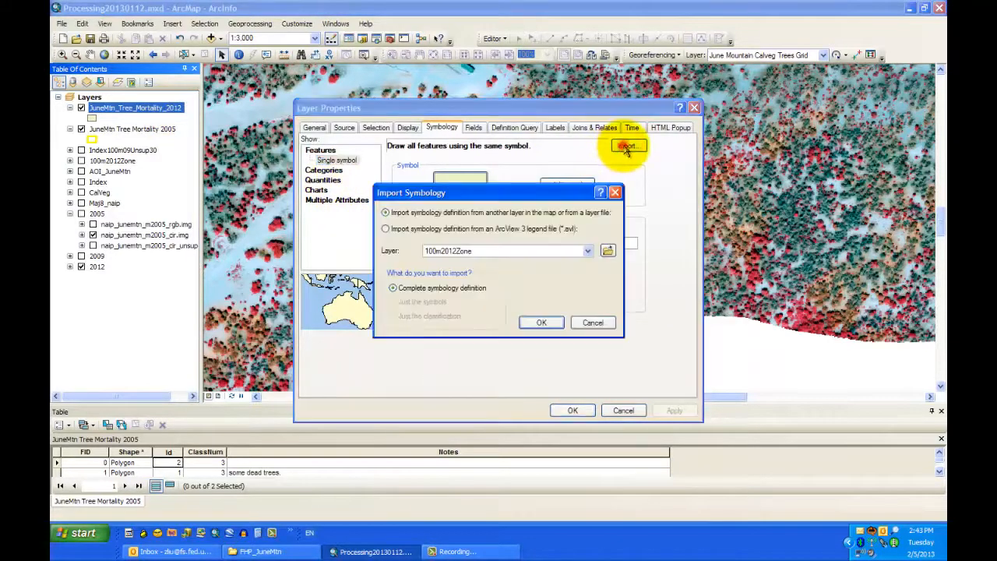
left_click(588, 251)
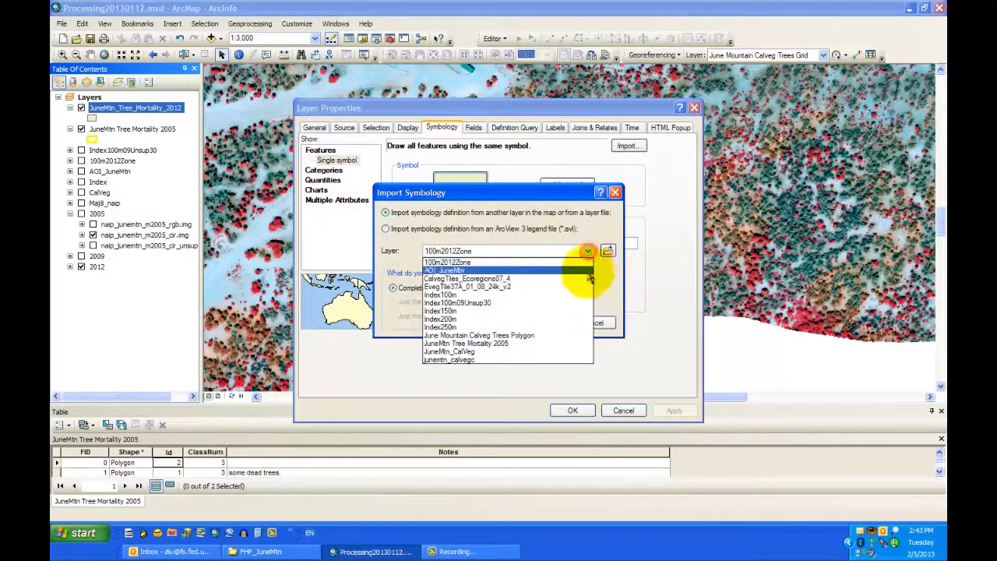
left_click(507, 344)
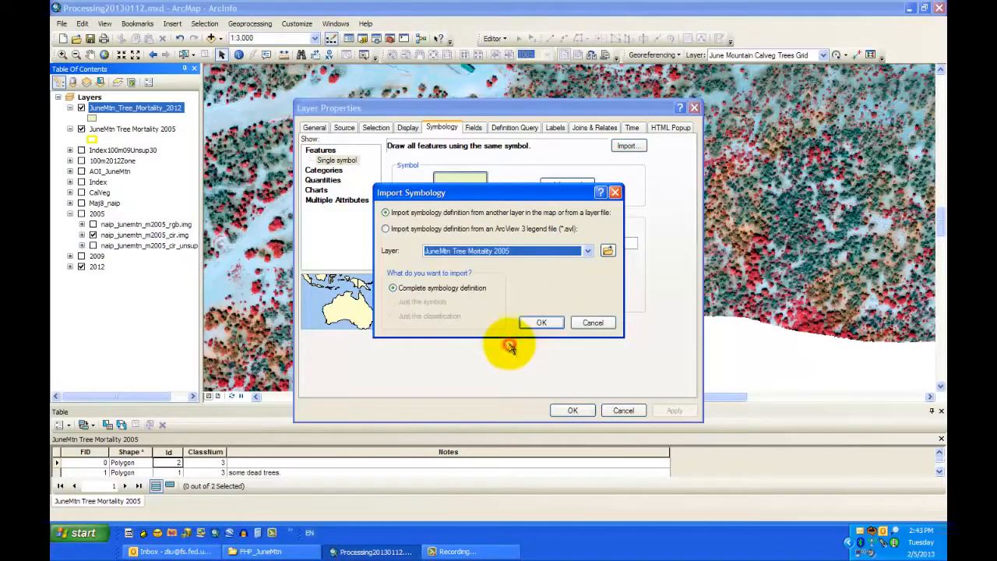
left_click(541, 323)
left_click(572, 411)
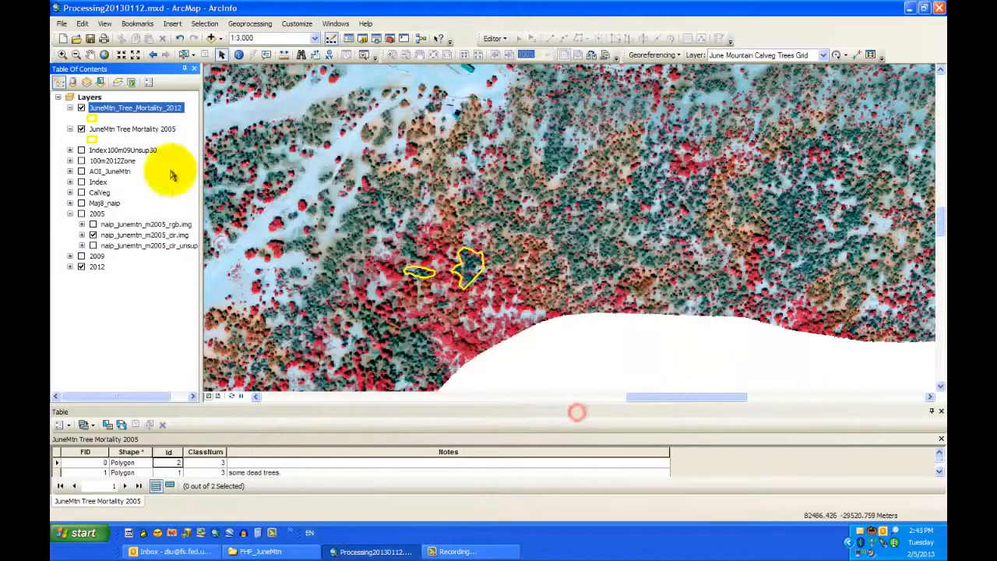
left_click(82, 129)
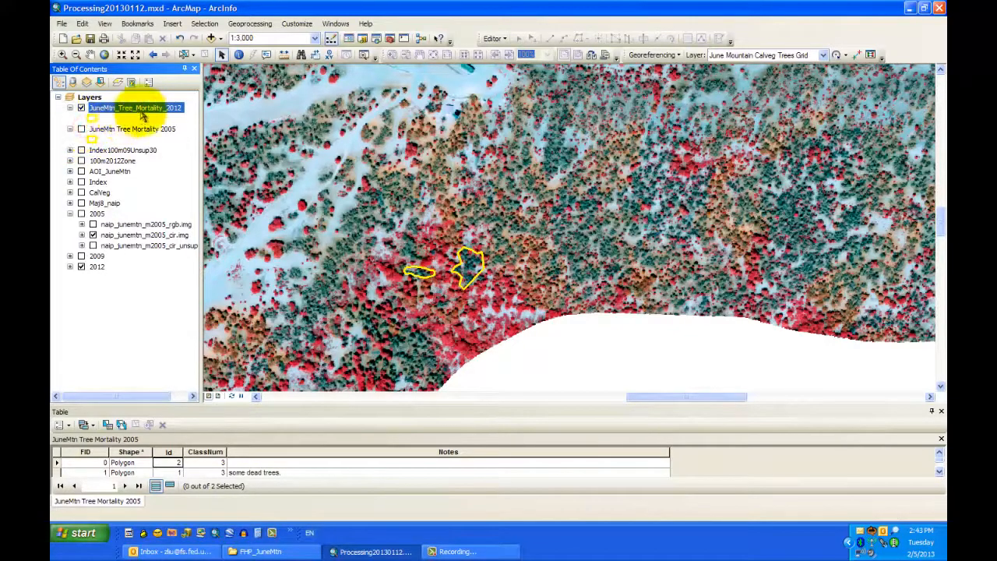
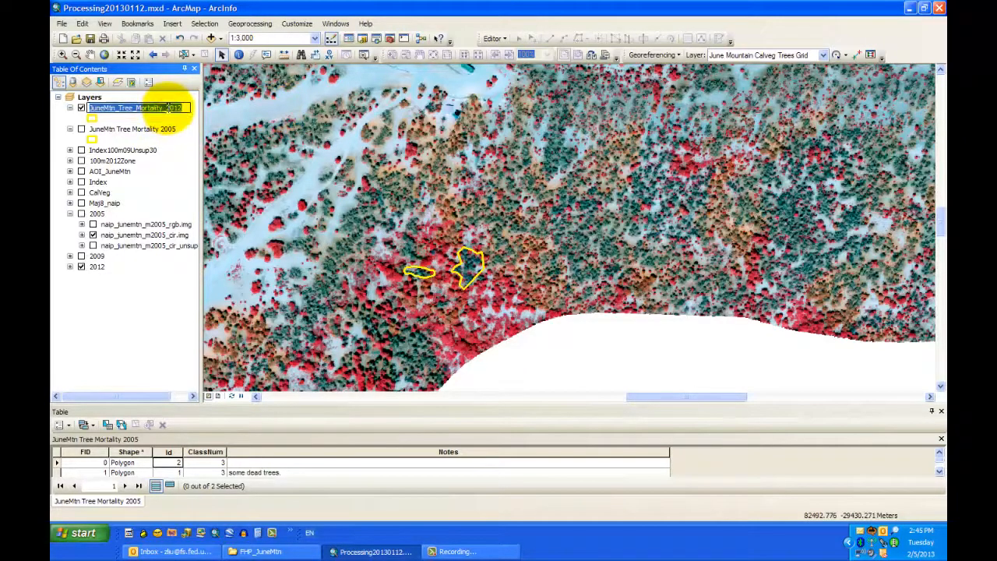
Step: Make JuneMtn_Tree_Mortality_2012 the only selectable layer in the map
right_click(170, 110)
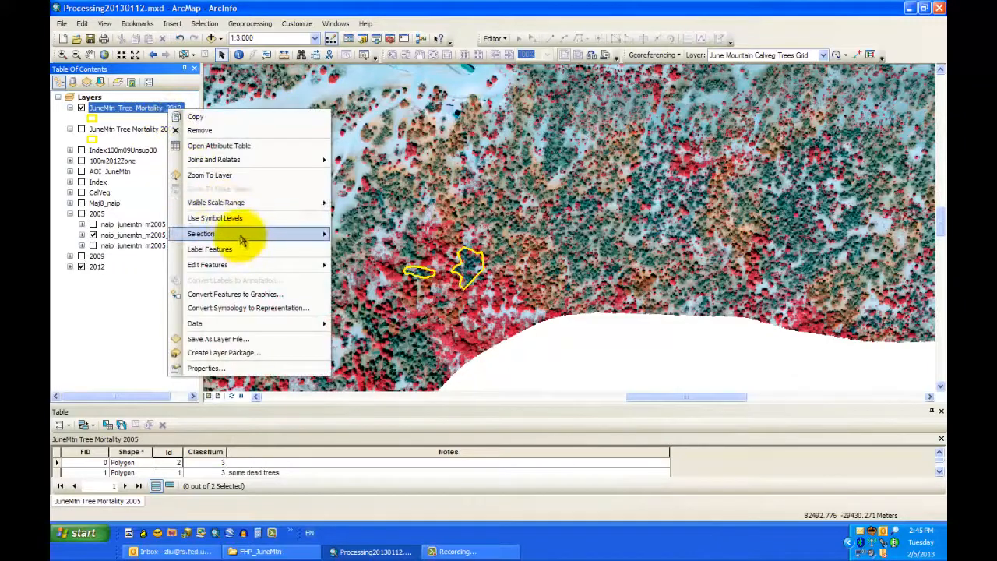
left_click(241, 233)
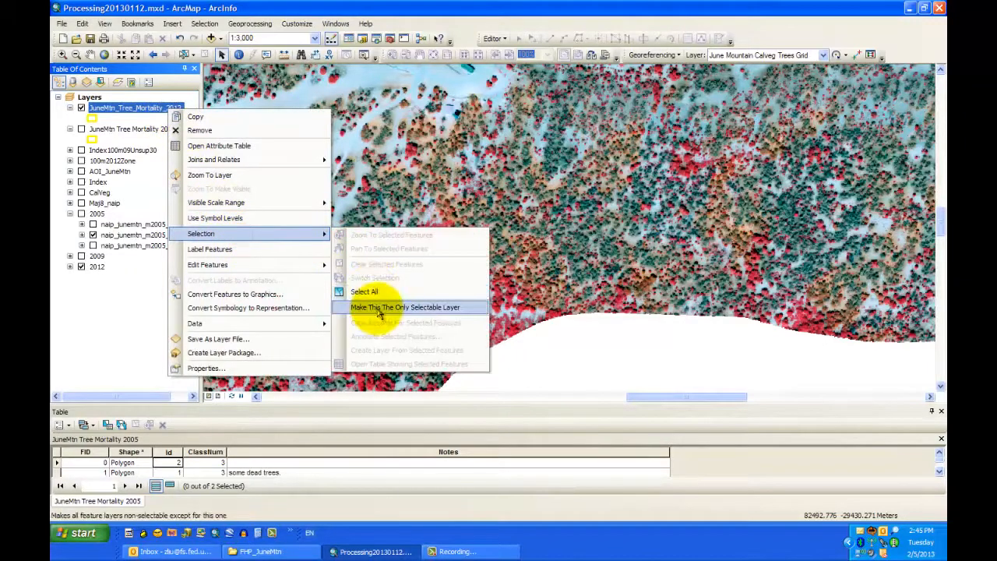
left_click(379, 308)
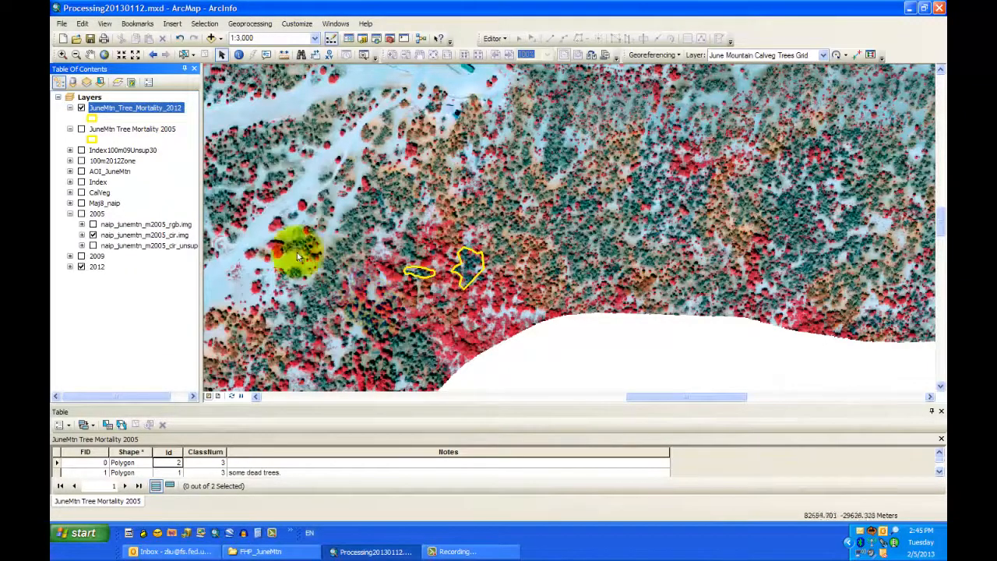
Step: Start an edit session with JuneMtn_Tree_Mortality_2012 as the layer to edit
left_click(493, 38)
left_click(510, 52)
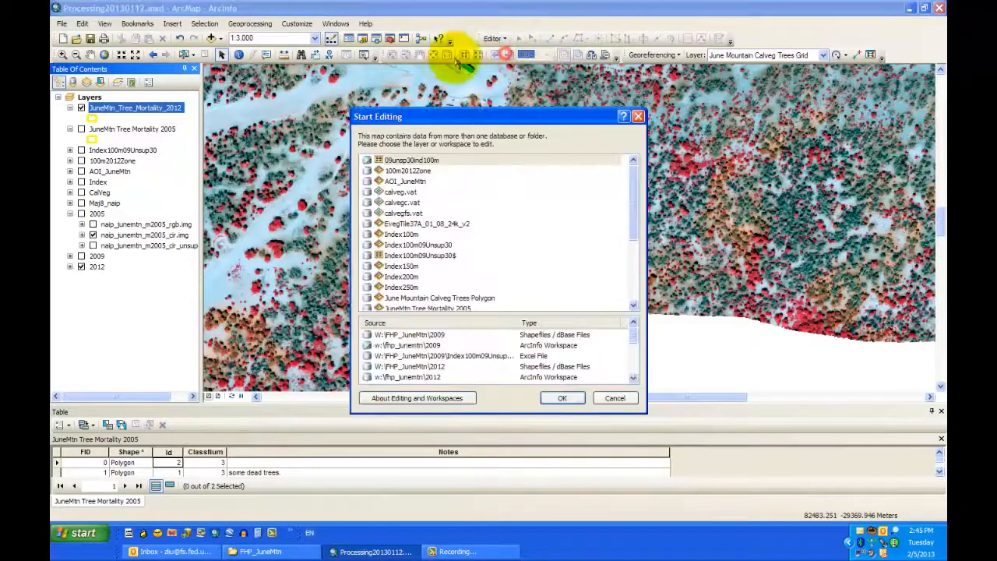
left_click_drag(637, 234, 634, 289)
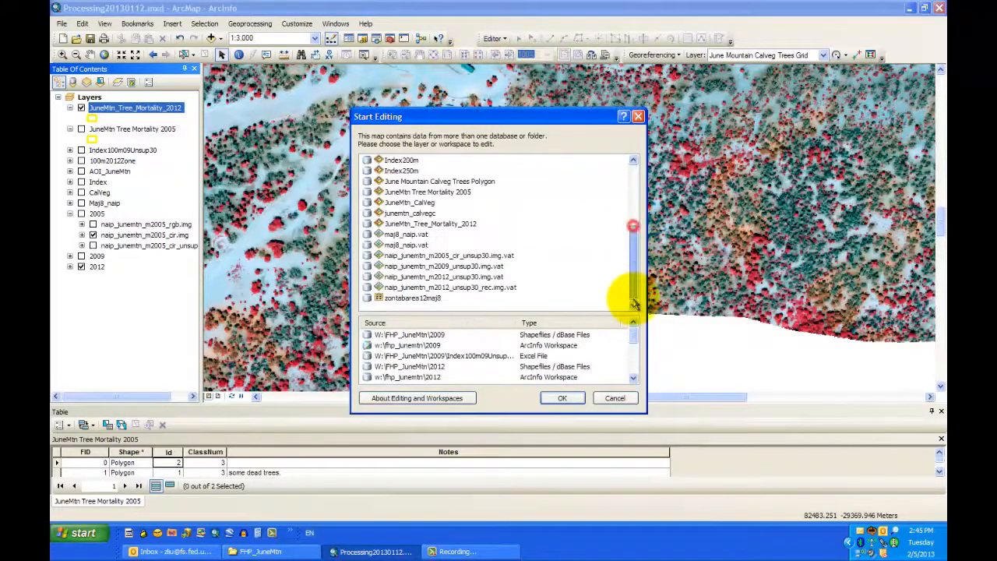
left_click(476, 223)
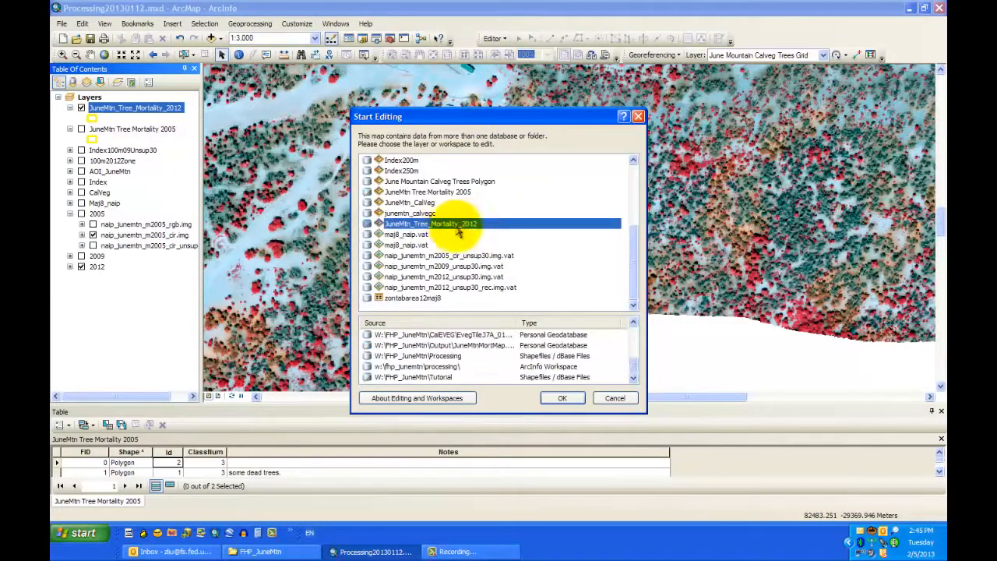
left_click(571, 398)
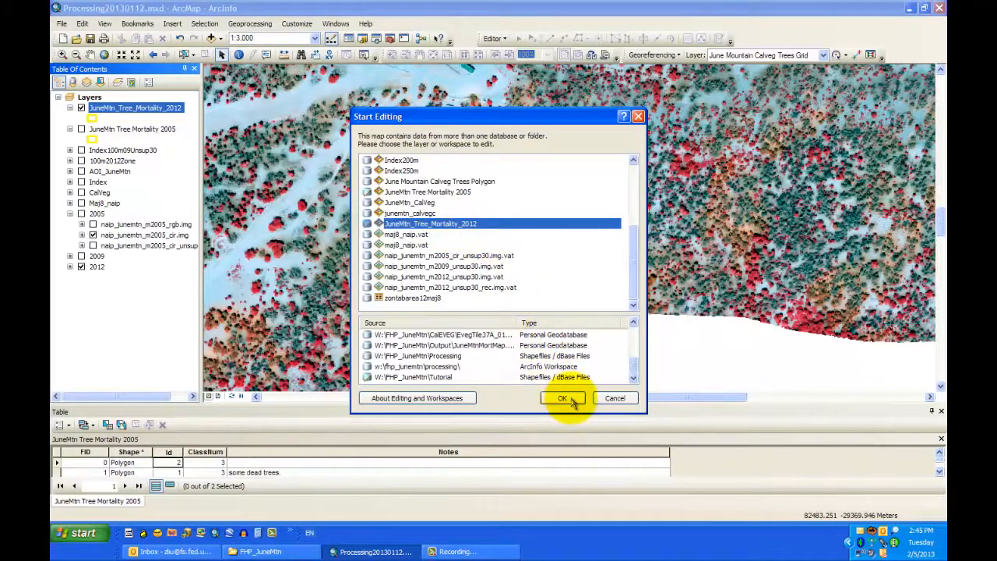
left_click(569, 399)
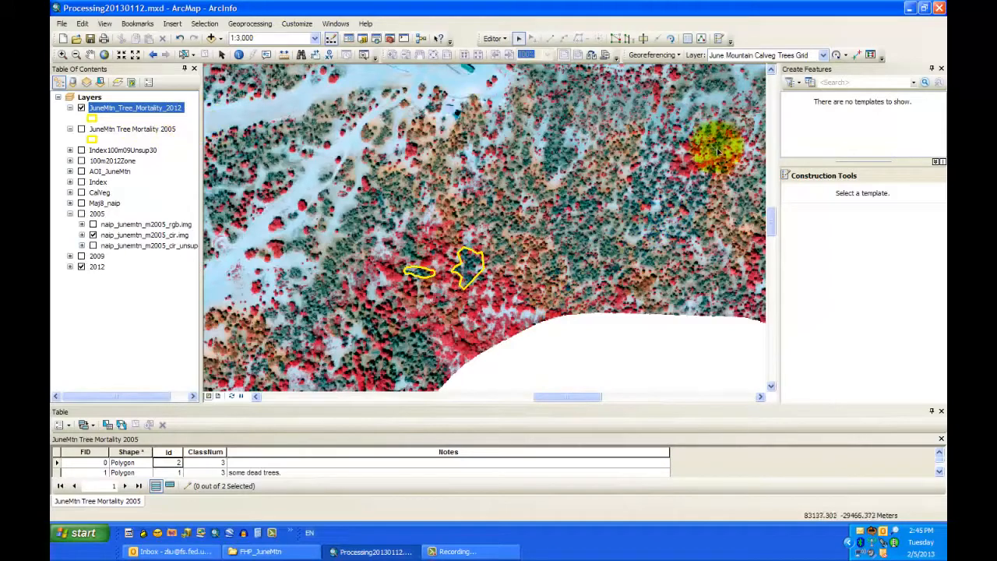
left_click(834, 115)
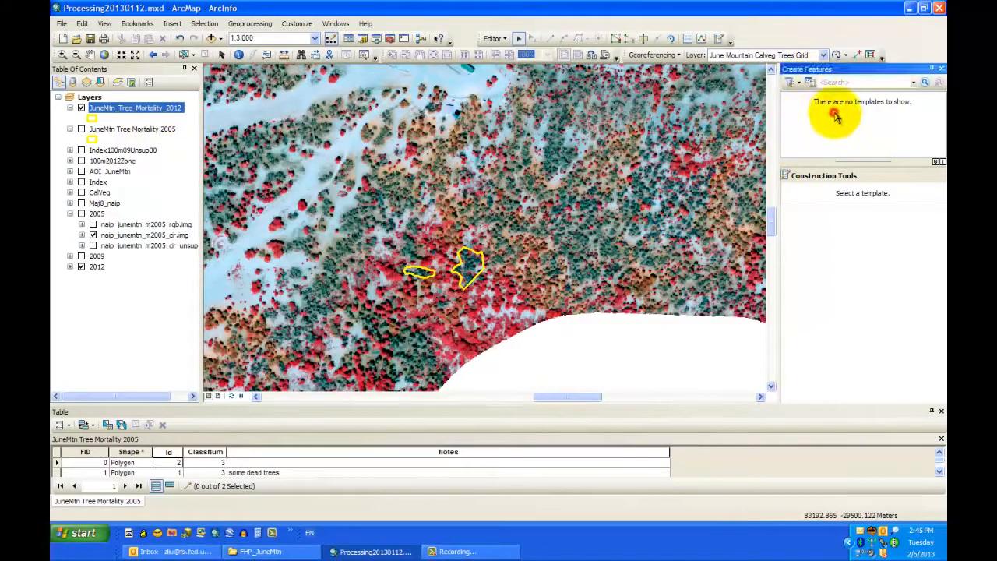
left_click(837, 101)
left_click(886, 214)
left_click(899, 243)
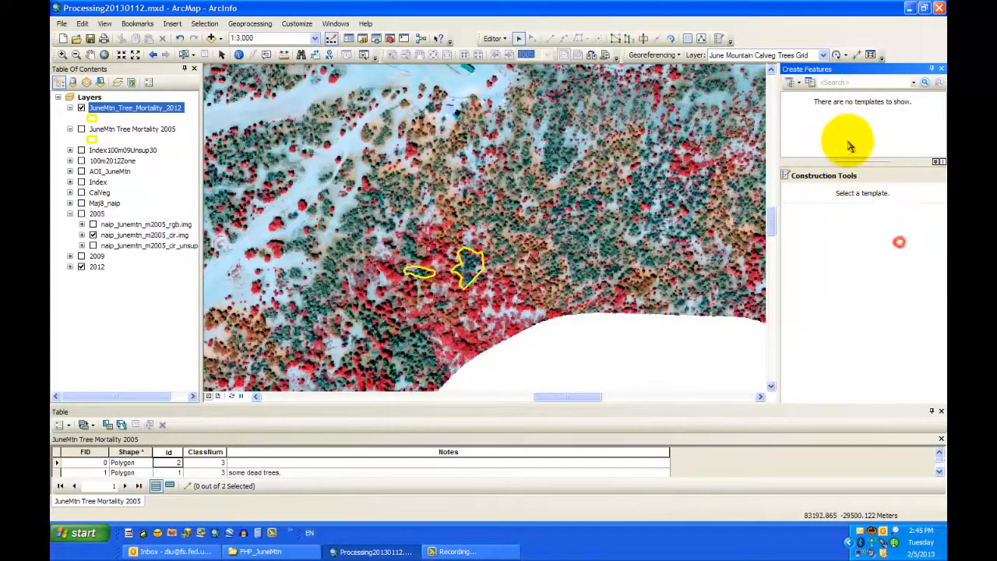
left_click(849, 144)
left_click(857, 148)
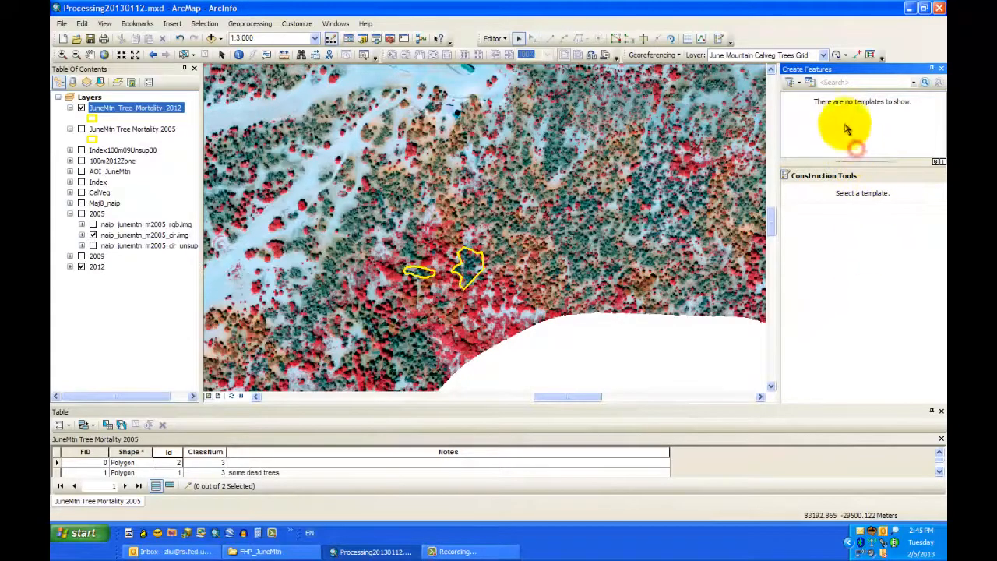
Step: Create a new feature template for the JuneMtn_Tree_Mortality_2012 layer and select it for drawing polygons
left_click(812, 86)
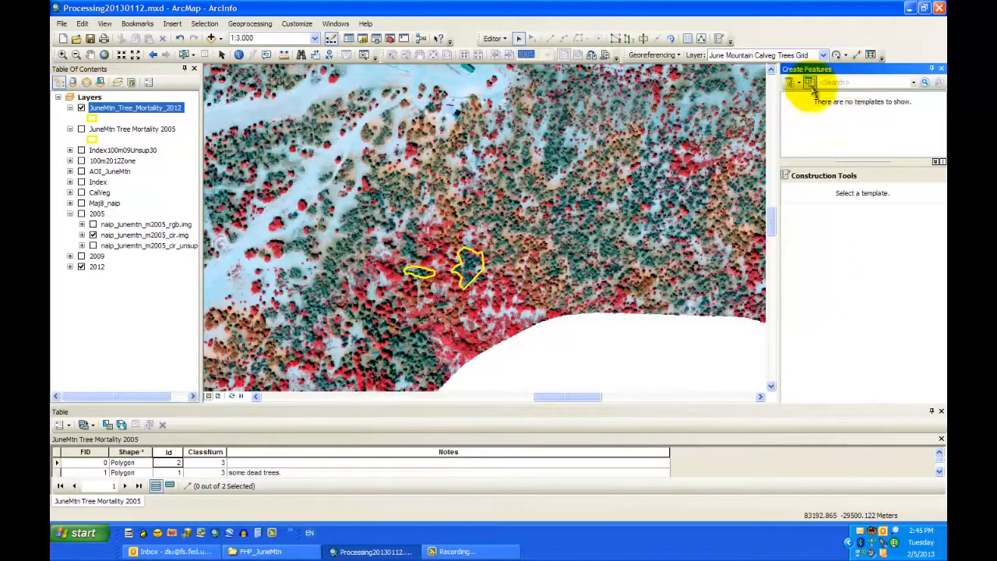
left_click(813, 86)
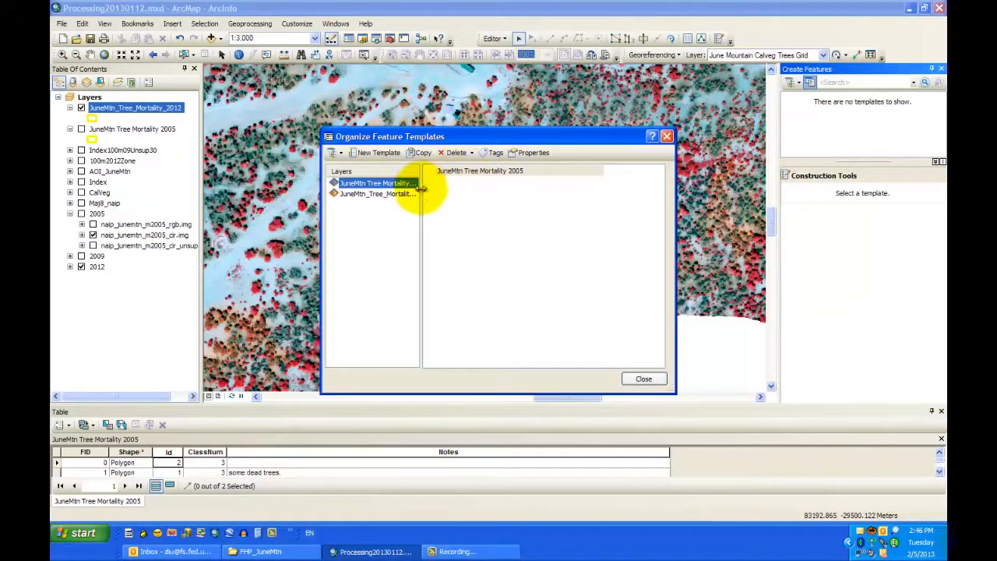
left_click_drag(420, 188, 466, 202)
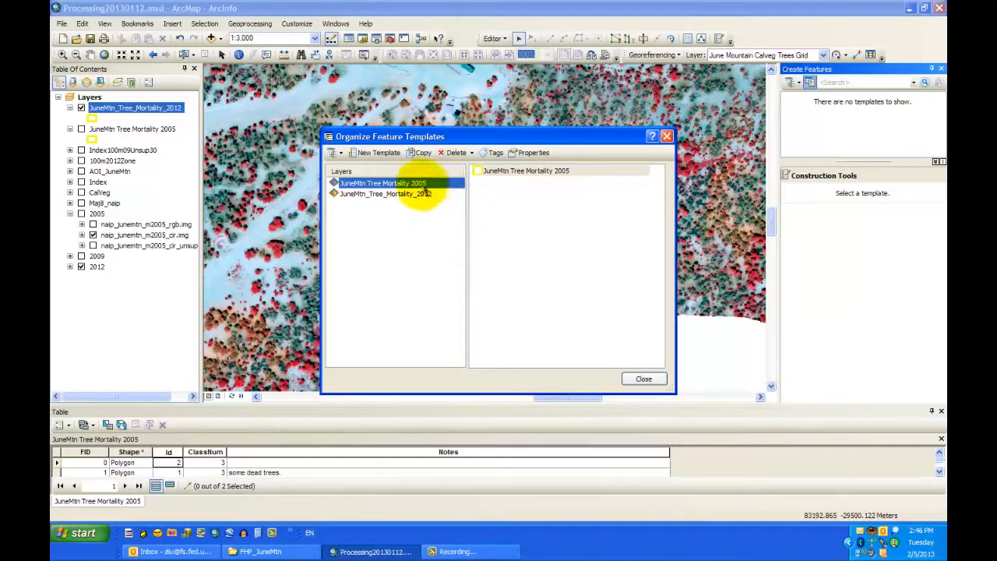
left_click(505, 172)
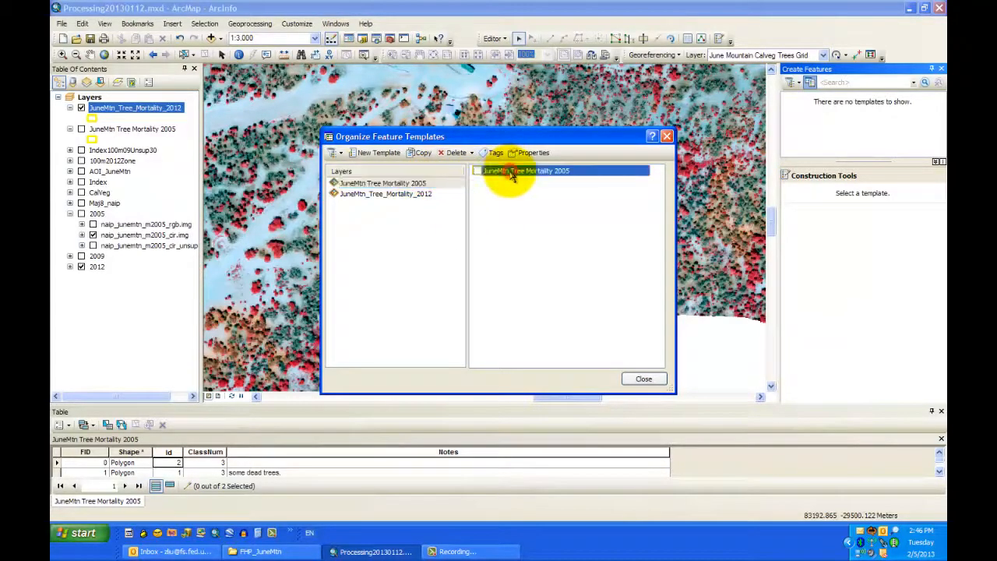
left_click(427, 195)
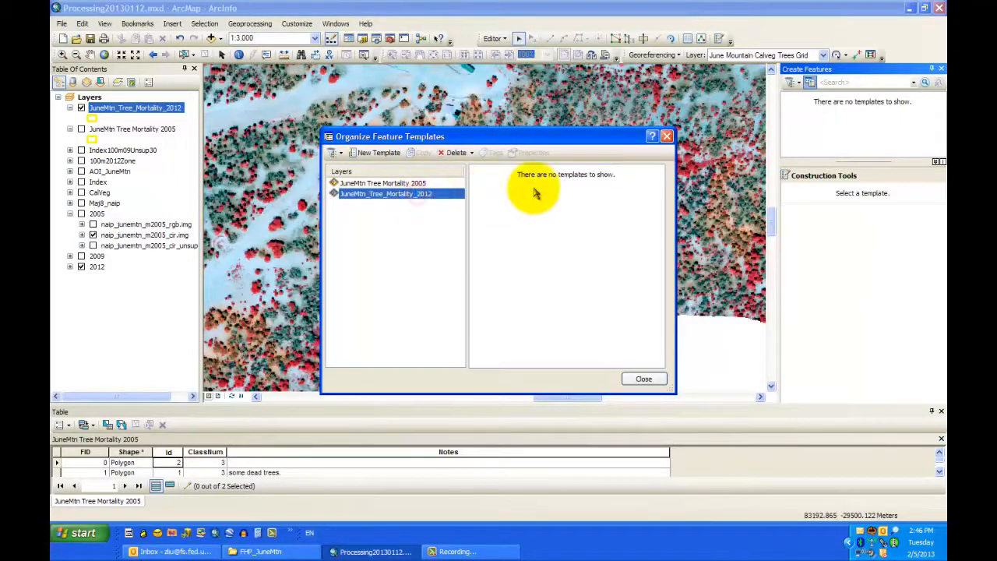
left_click(379, 154)
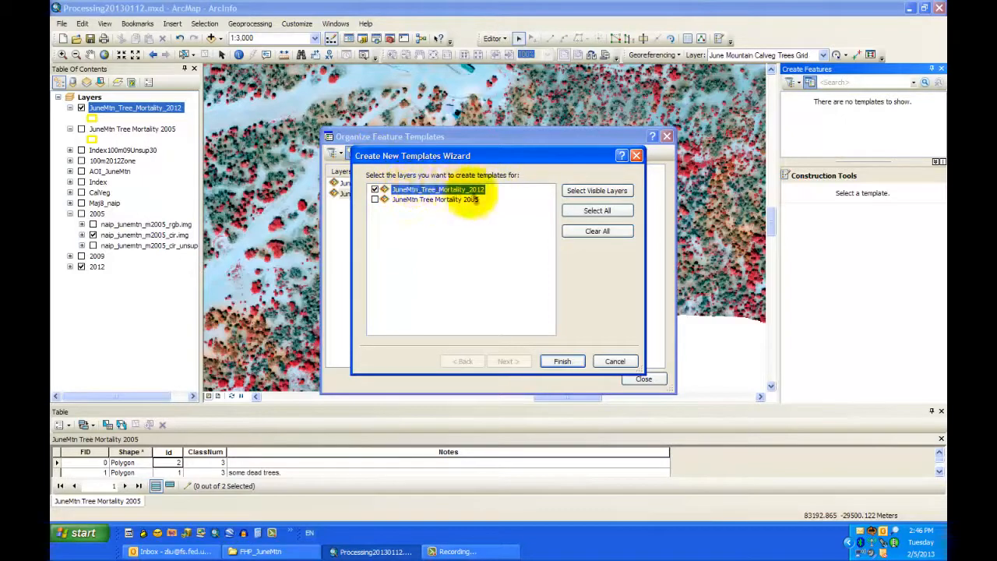
left_click(565, 361)
left_click(527, 173)
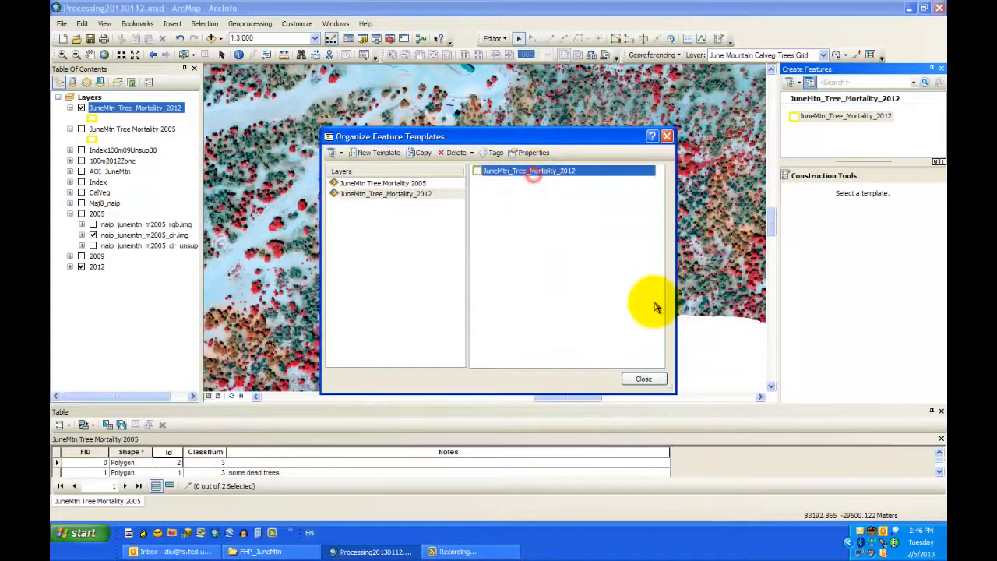
left_click(644, 377)
left_click(826, 117)
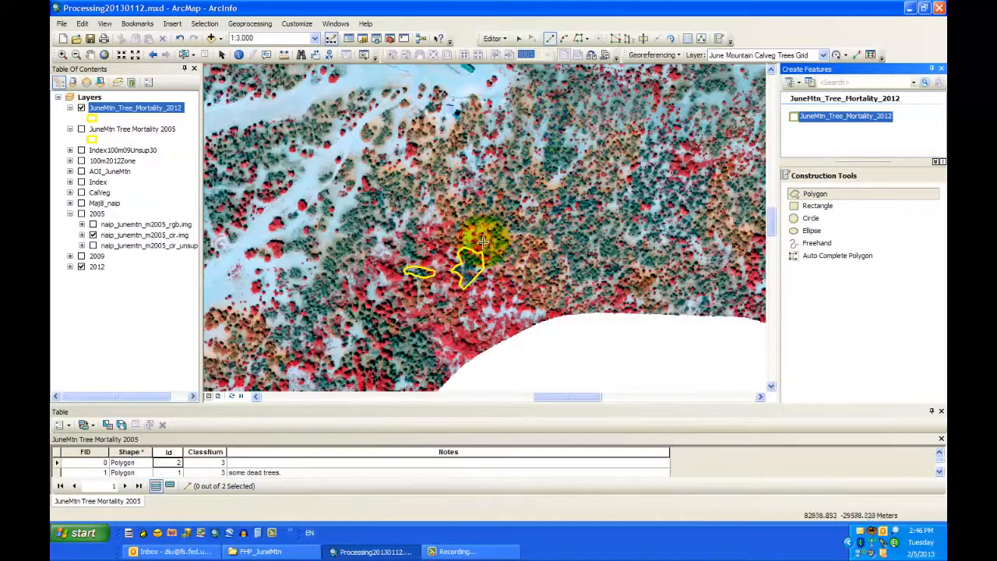
Step: Close the 2005 attribute table and hide the taskbar to enlarge the map around the larger mortality polygon
left_click(62, 54)
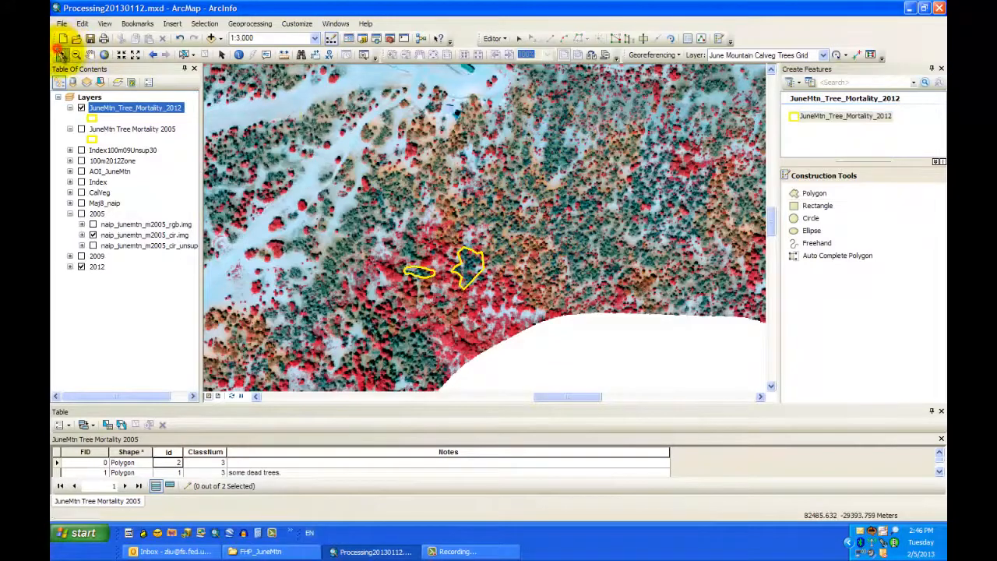
left_click_drag(415, 166, 690, 321)
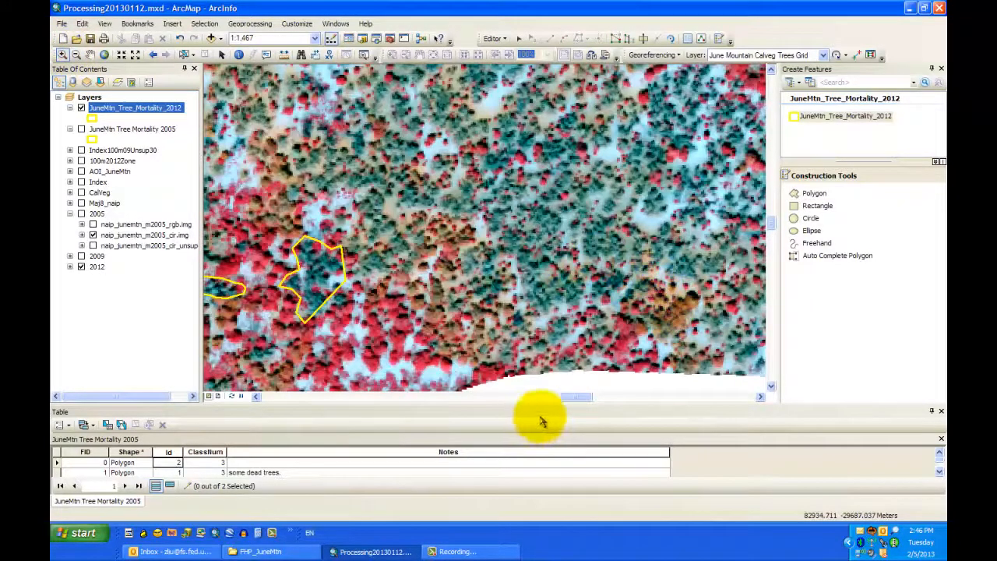
left_click(941, 411)
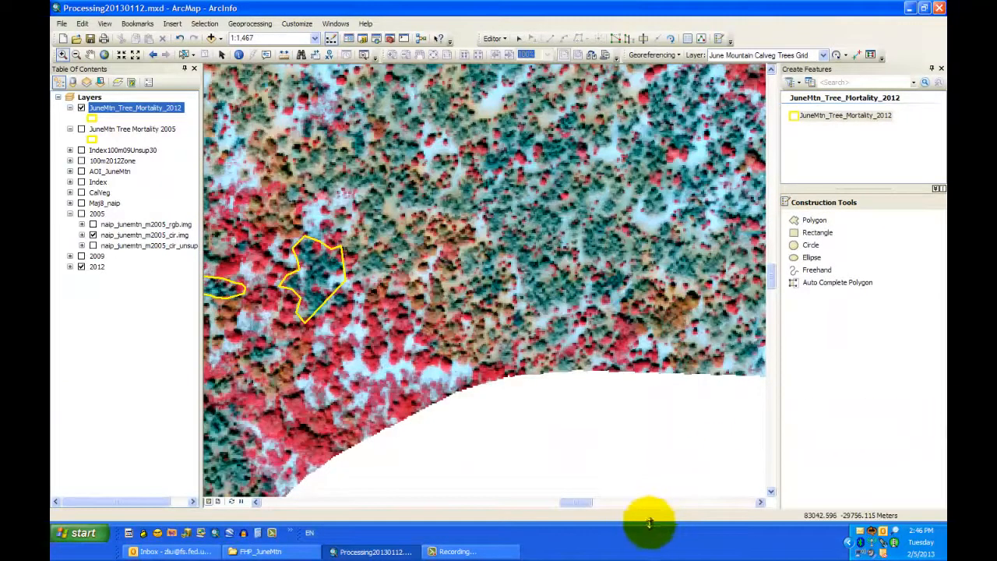
left_click_drag(651, 522, 656, 558)
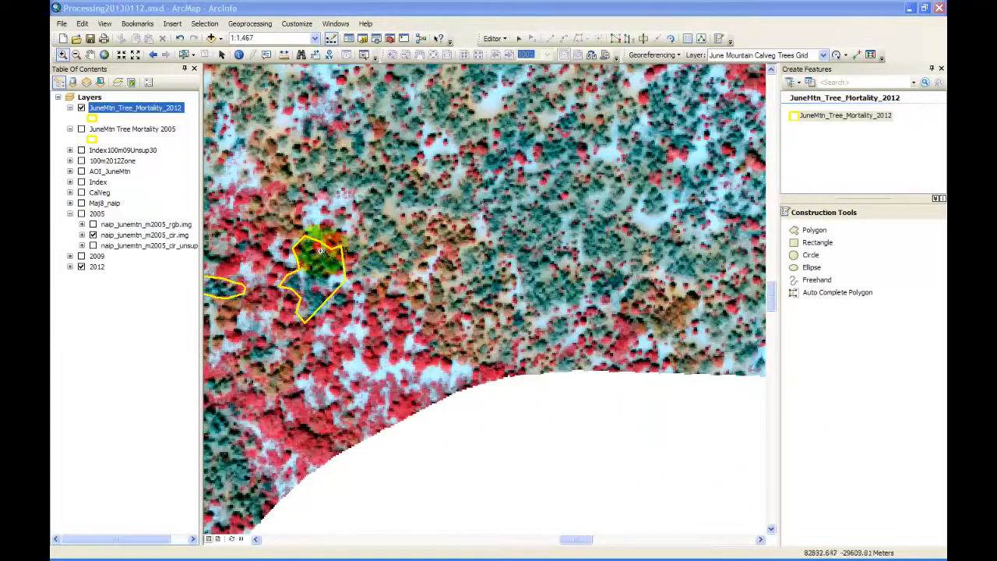
Step: Edit the larger 2012 mortality polygon's vertices, extending two northeastern vertices east and northeast around the neighboring dead trees
left_click(519, 39)
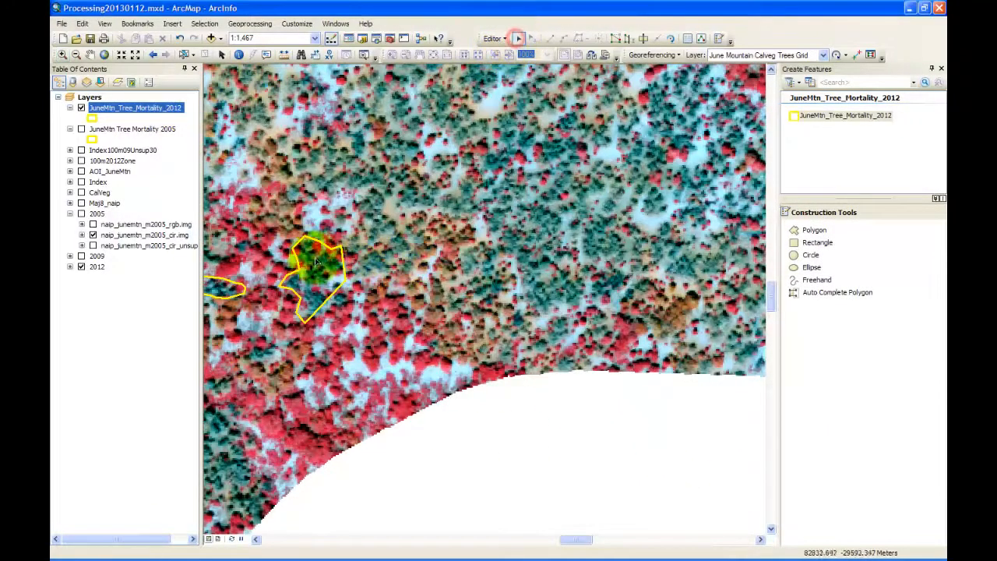
left_click(319, 275)
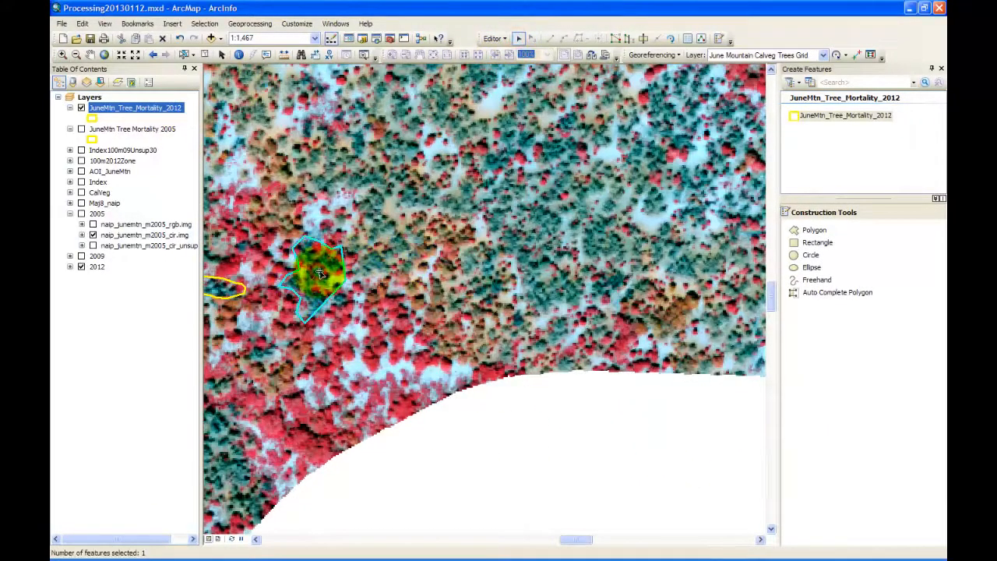
left_click(614, 39)
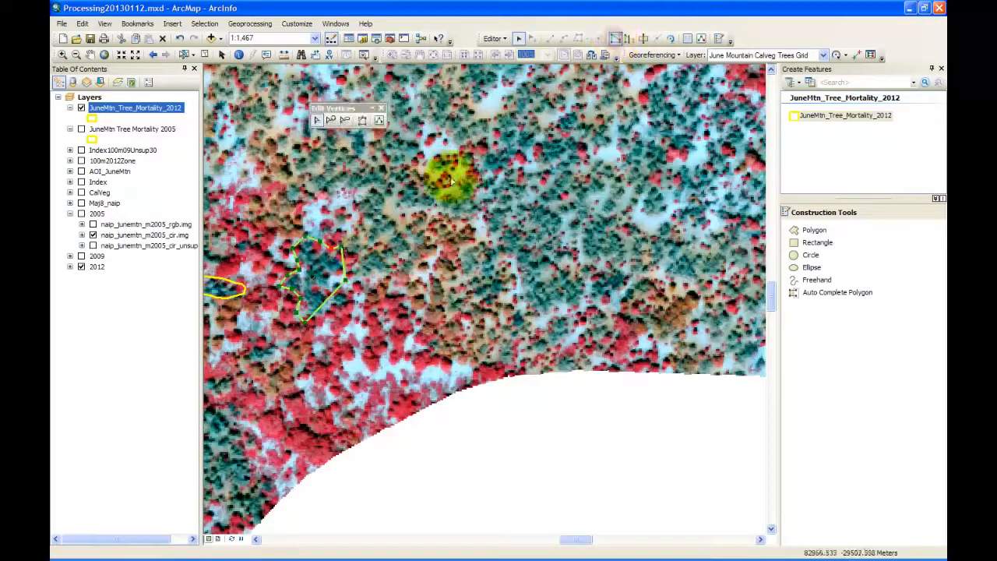
mouse_move(341, 247)
left_mouse_down()
mouse_move(569, 220)
mouse_move(576, 197)
left_mouse_up()
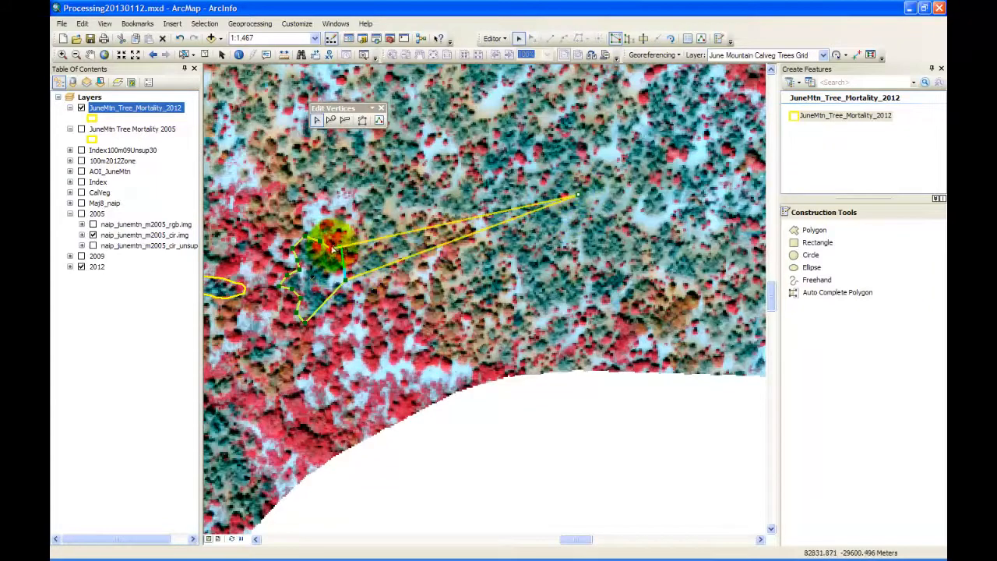
left_click_drag(332, 248, 430, 133)
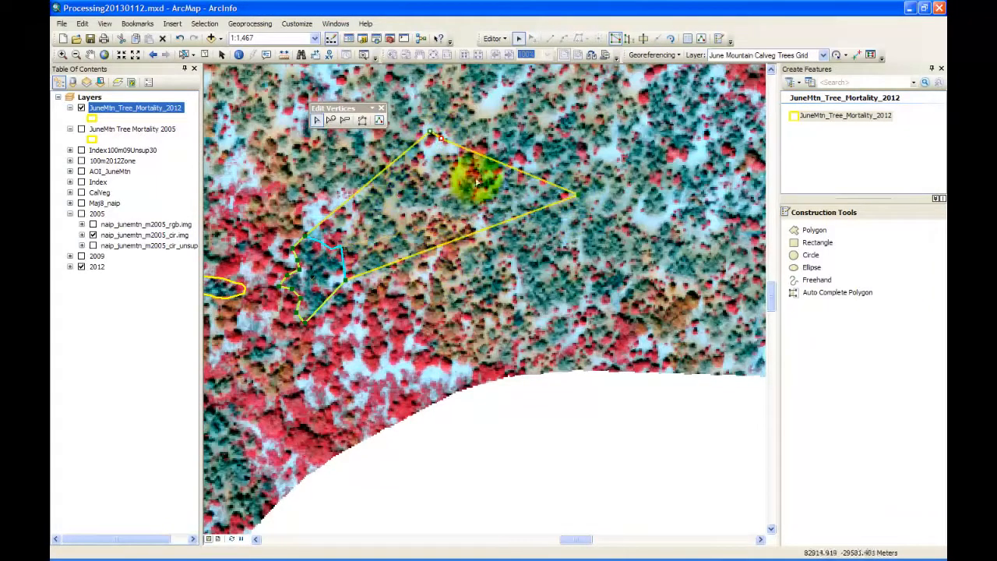
Step: Add a vertex on the polygon's long southern edge, move it south toward the image boundary, and finish the sketch
left_click(332, 119)
left_click(459, 239)
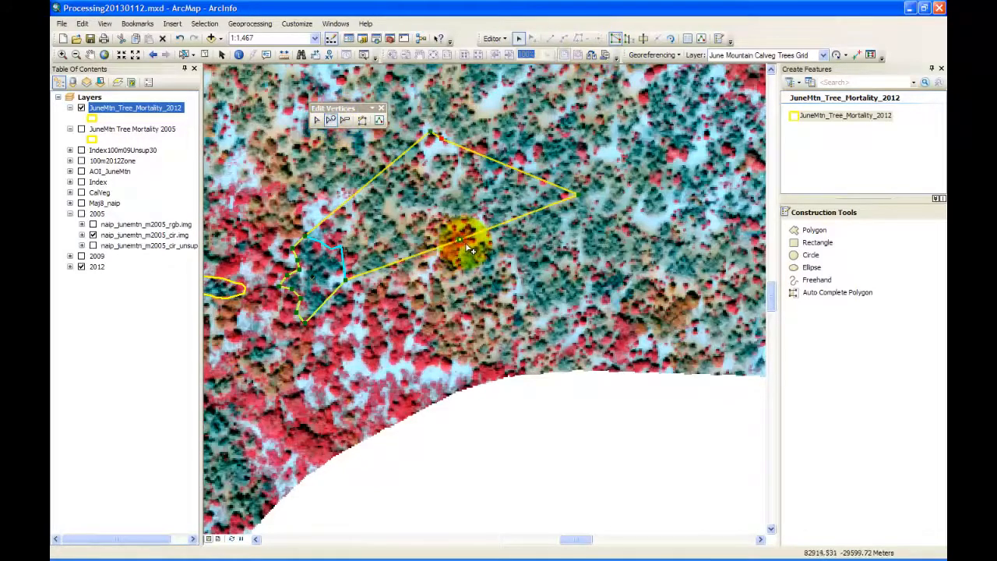
left_click_drag(461, 241, 478, 365)
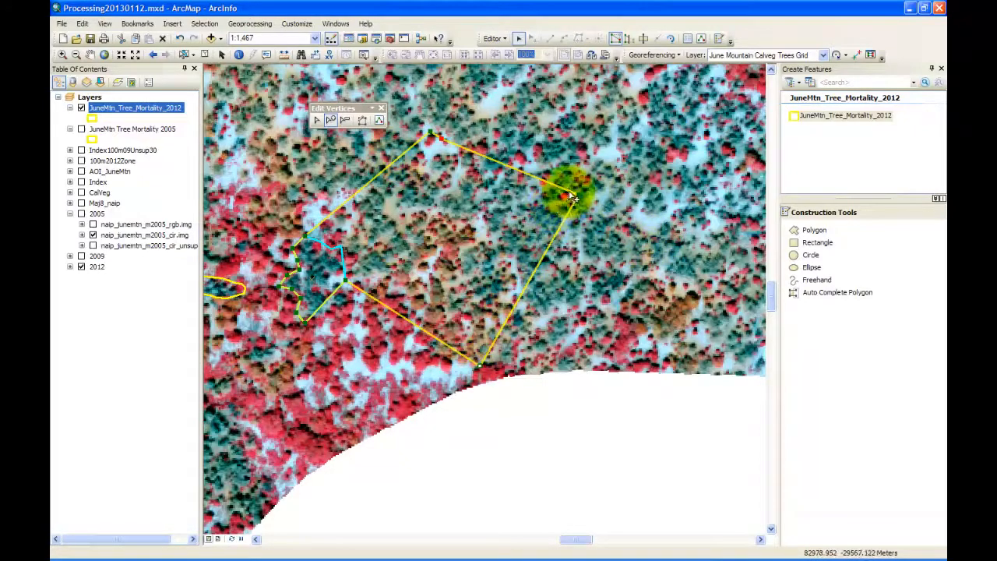
left_click(362, 121)
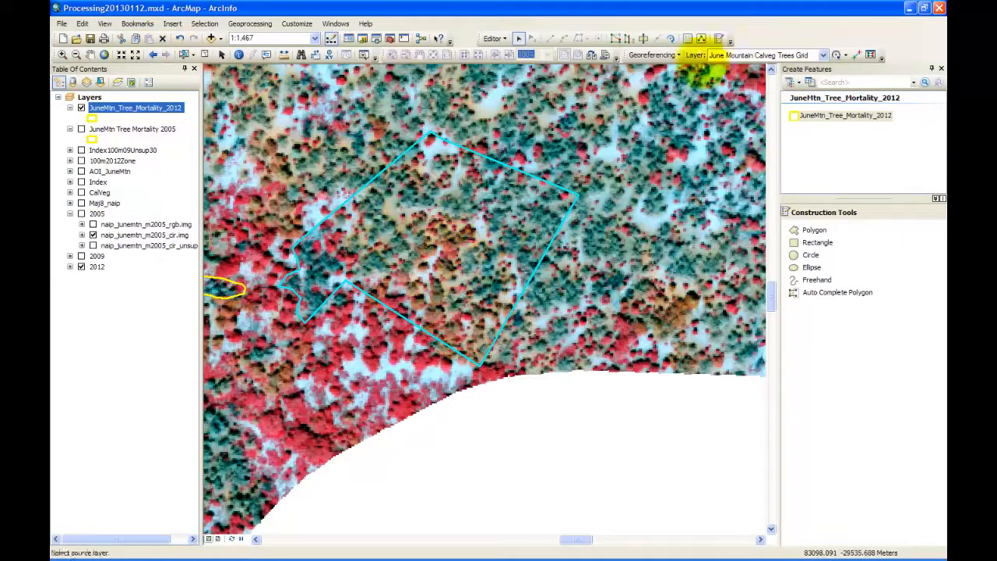
Step: Open the attributes of the reshaped 2012 polygon and examine its Notes and ClassNum fields
left_click(690, 39)
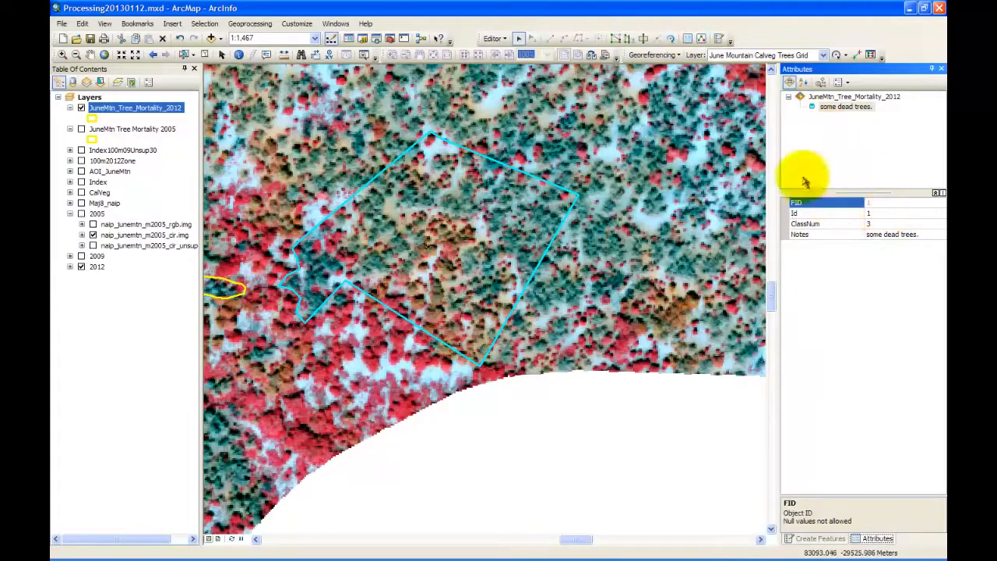
left_click(907, 234)
left_click(896, 225)
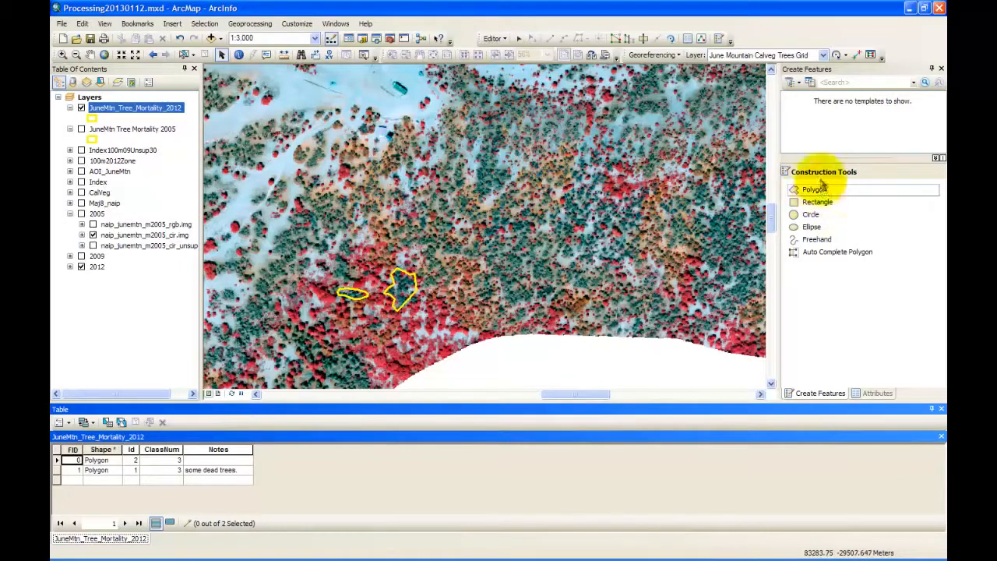
right_click(174, 114)
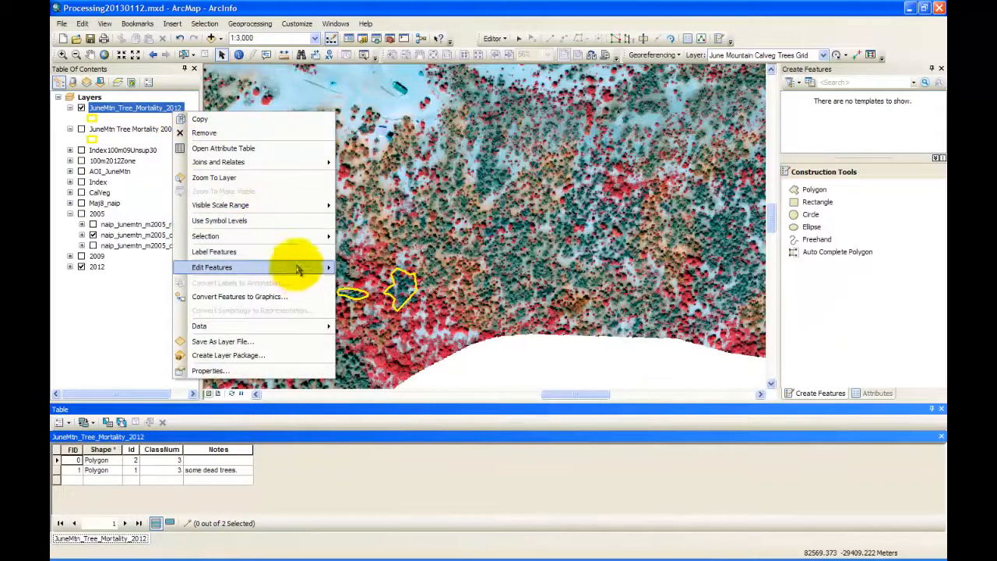
mouse_move(300, 274)
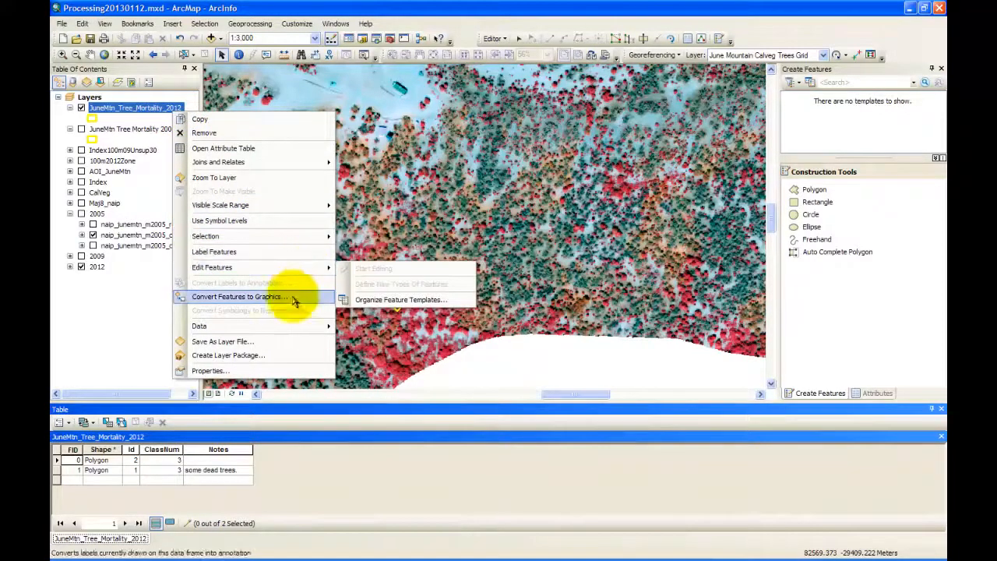
left_click(287, 235)
left_click(370, 294)
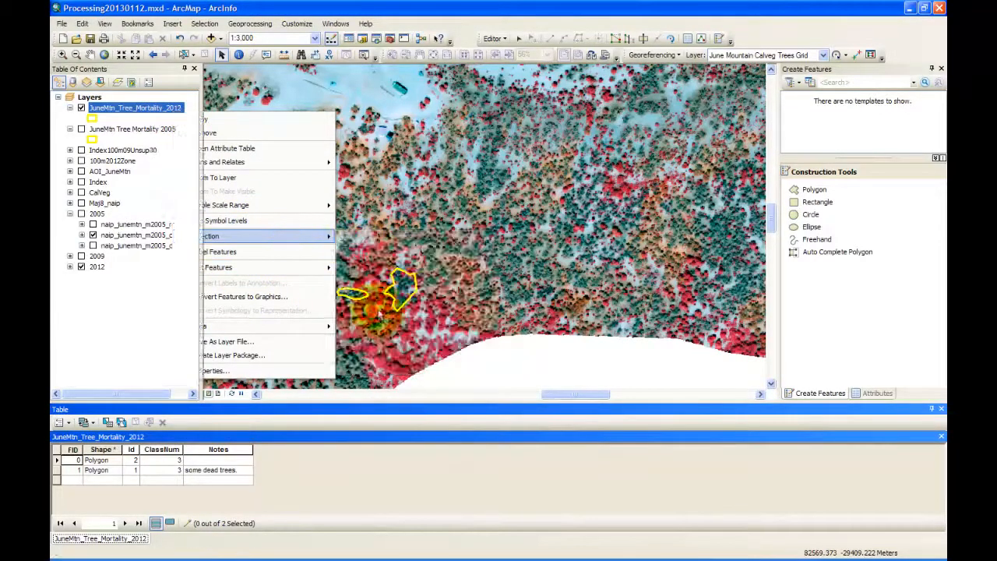
left_click(499, 39)
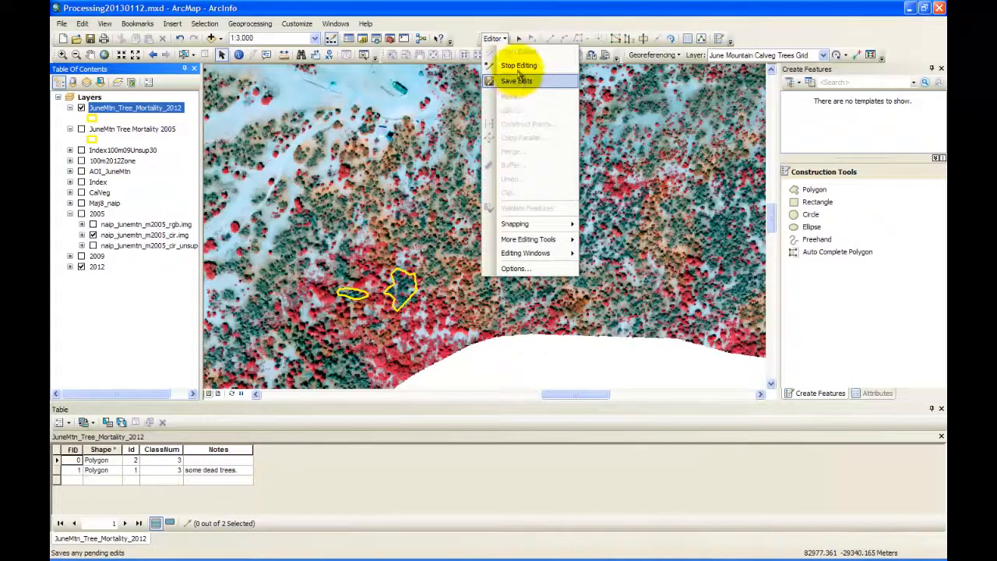
left_click(519, 67)
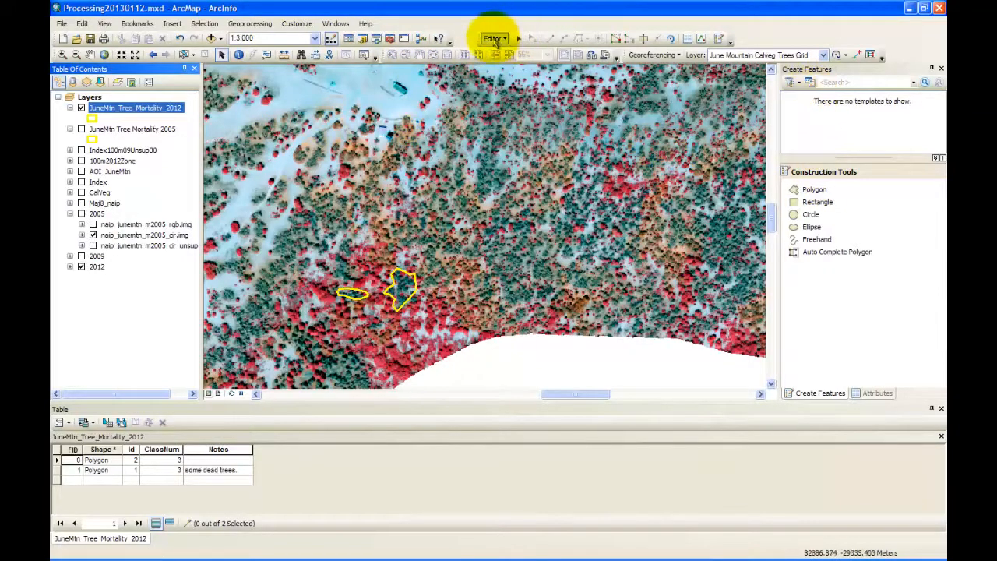
Step: Create a new feature template for the JuneMtn_Tree_Mortality_2012 layer
left_click(811, 81)
left_click(380, 212)
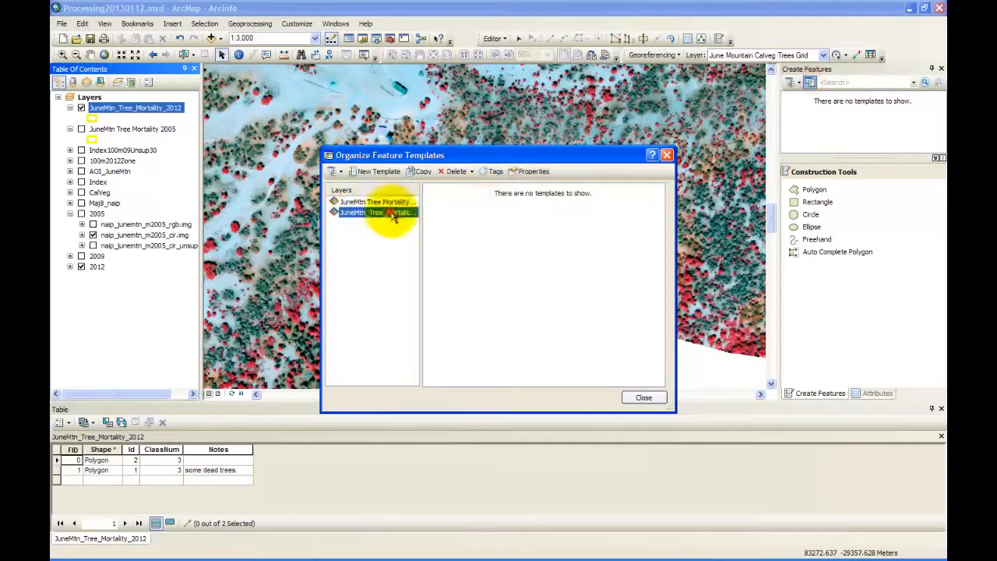
left_click(368, 171)
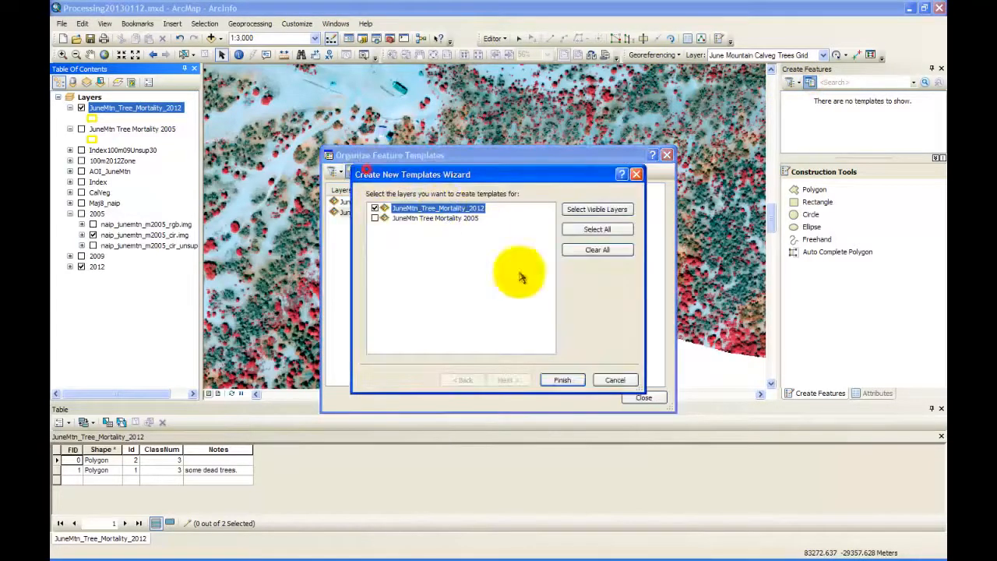
left_click(563, 379)
left_click(643, 398)
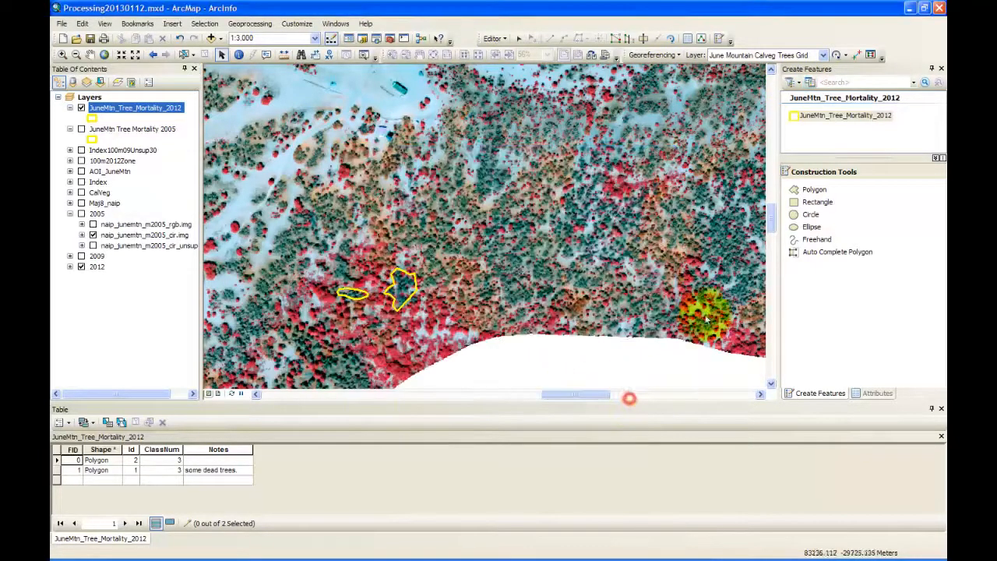
Step: Draw a large freehand polygon in the 2012 mortality layer around the dead trees north of the two existing polygons, overlapping both
left_click(814, 116)
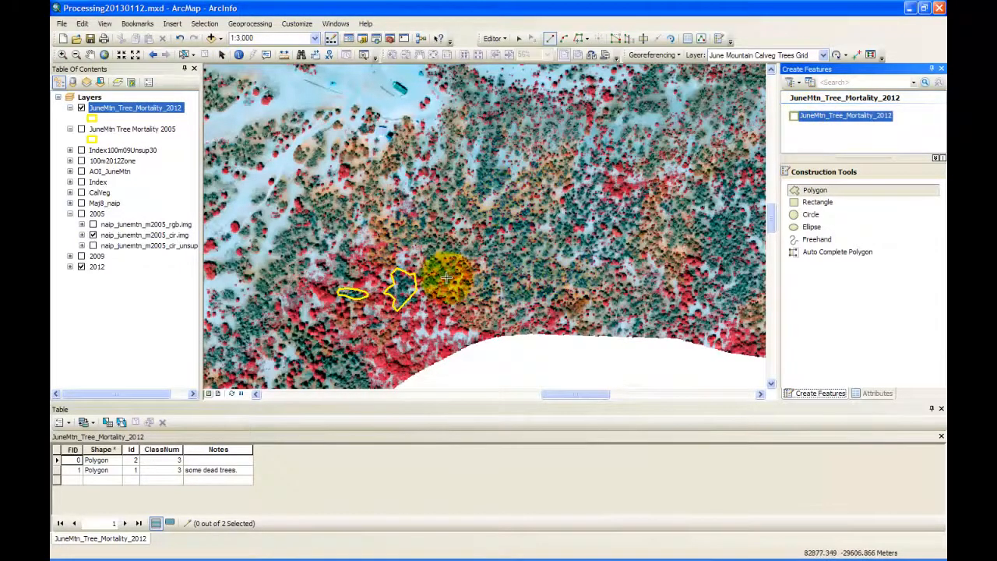
left_click(810, 241)
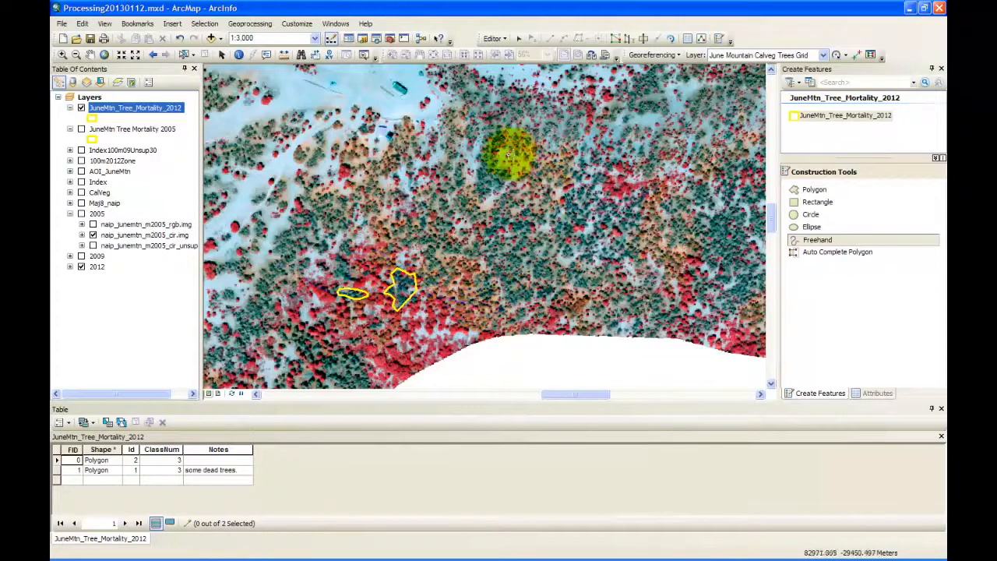
left_click(282, 265)
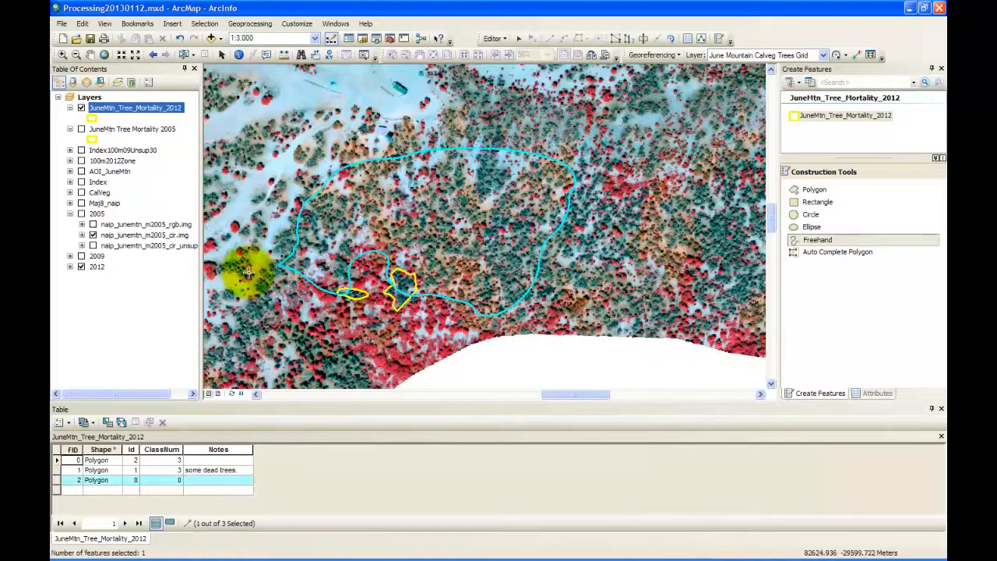
Step: Select the two original 2012 polygons together with the new freehand one and merge them into the first listed feature
left_click(519, 38)
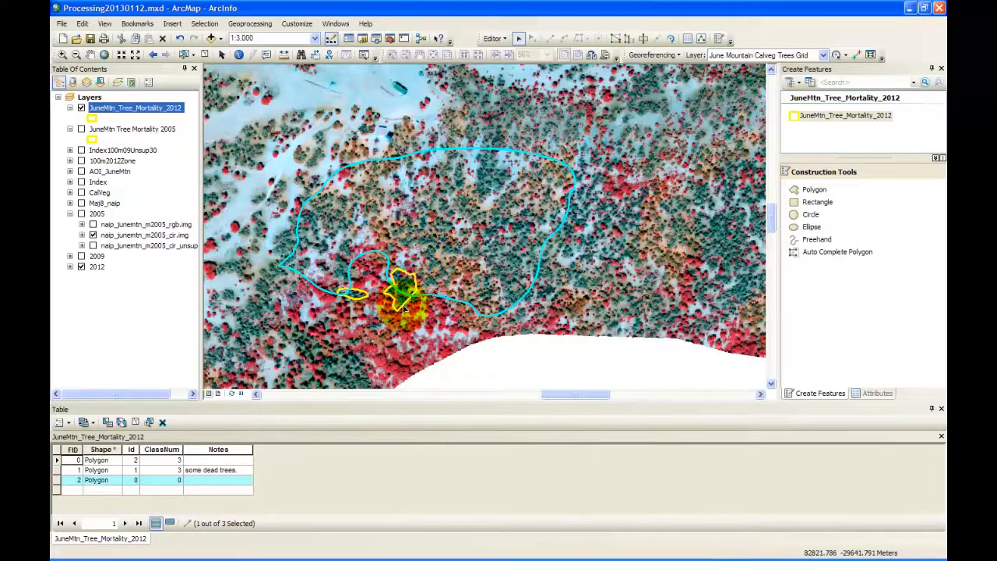
left_click(371, 306, "shift")
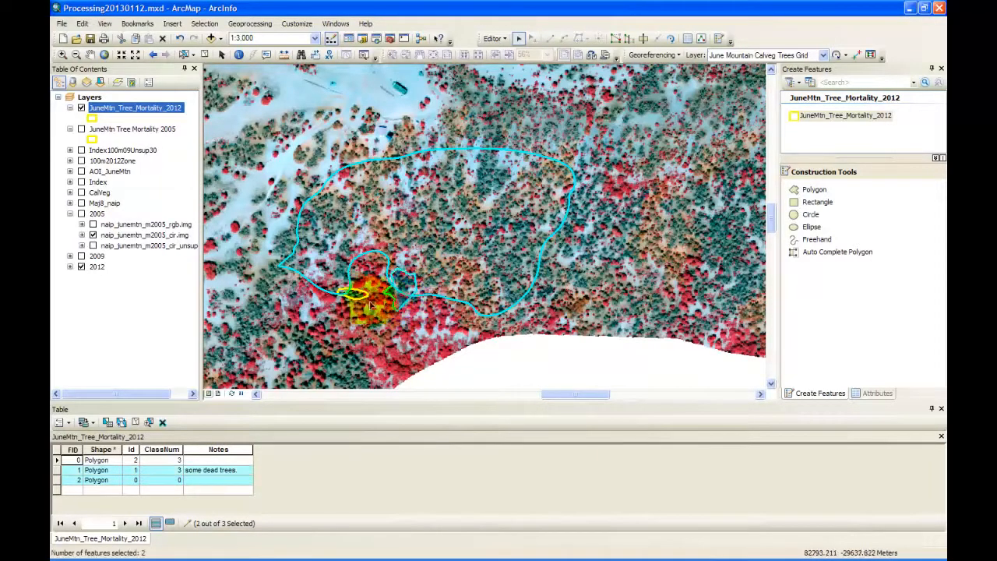
left_click(362, 302, "shift")
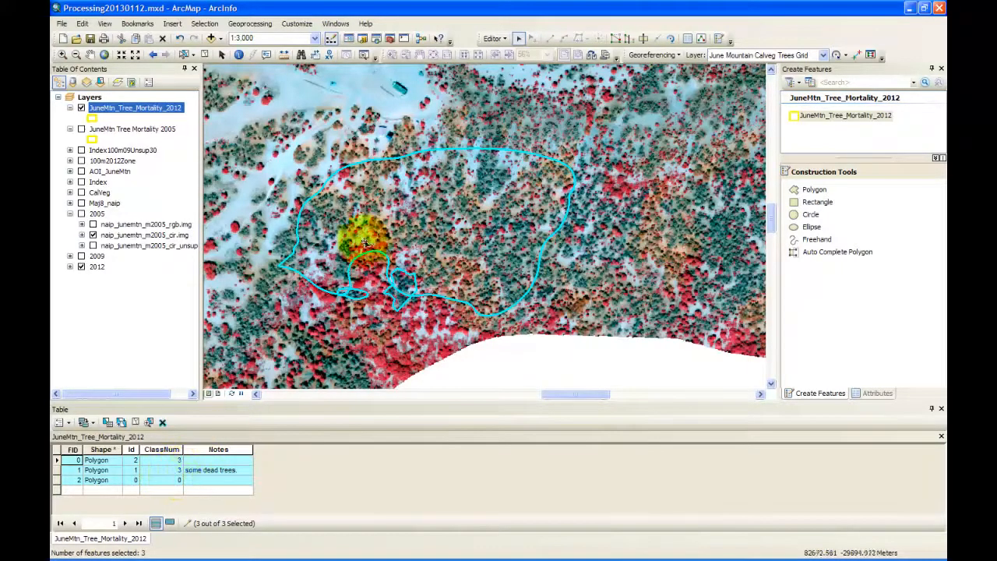
left_click(494, 39)
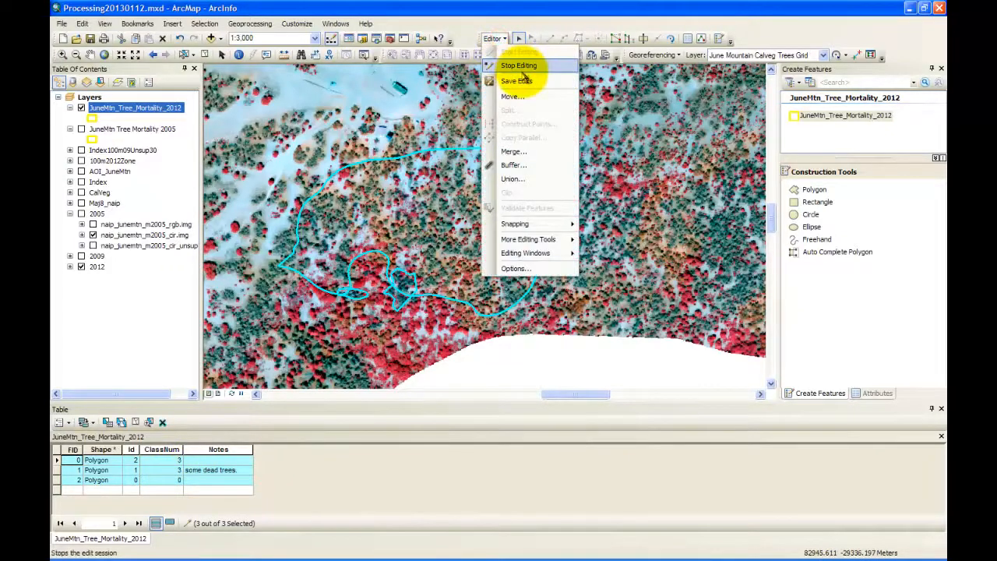
left_click(515, 153)
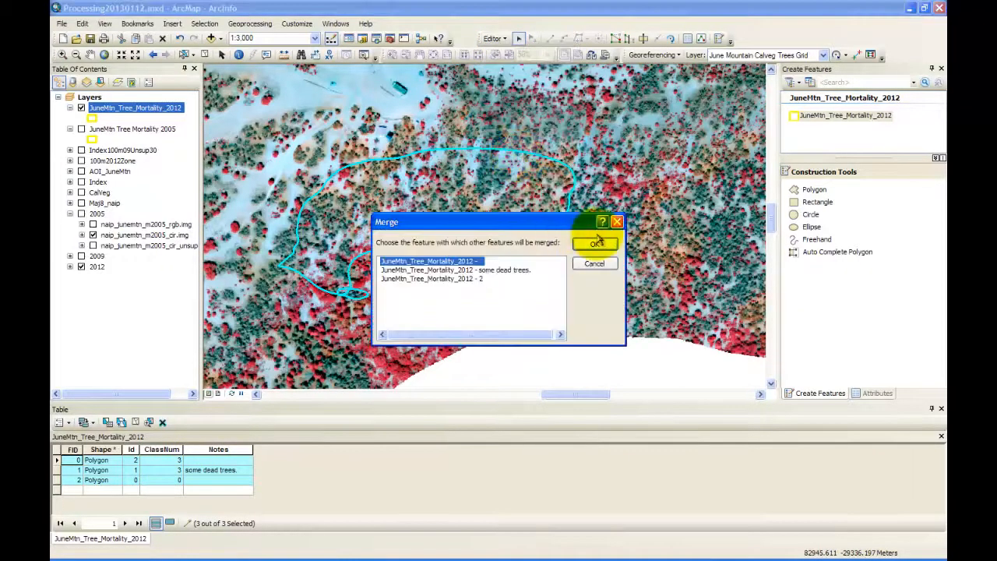
left_click(598, 246)
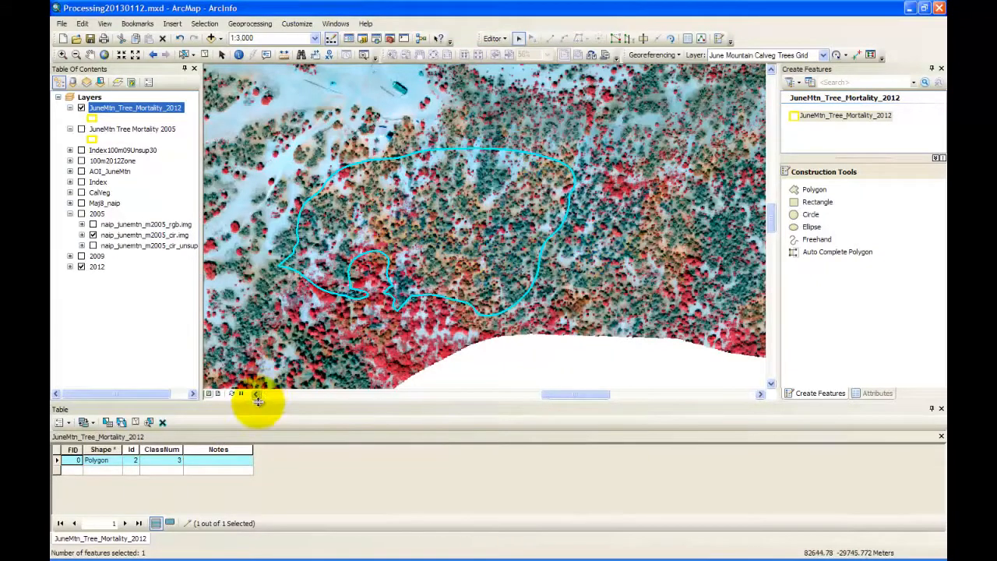
Step: Set the merged polygon's Notes attribute to 2012 and dismiss the e-mail notification
left_click(686, 39)
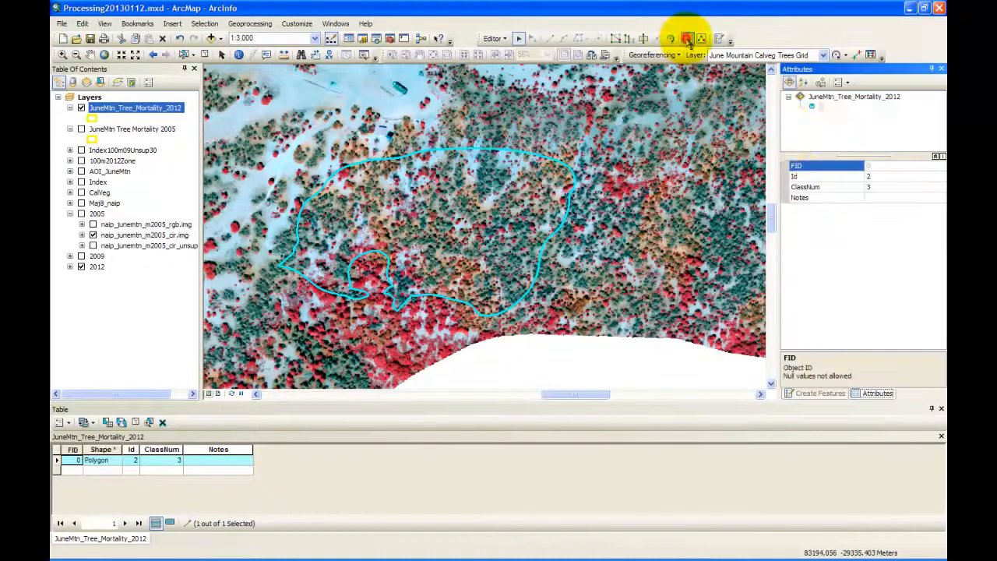
left_click(880, 189)
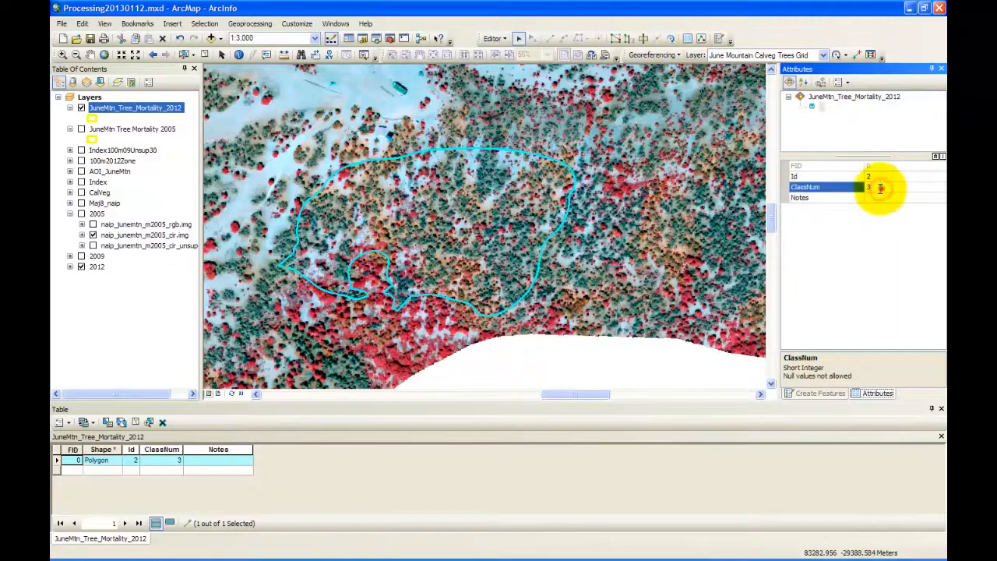
double_click(880, 189)
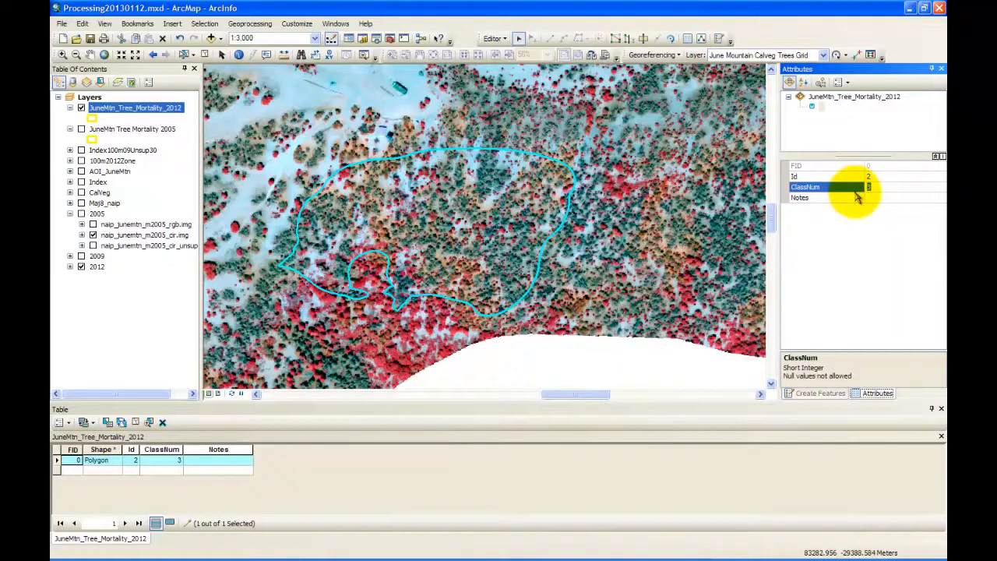
left_click(887, 198)
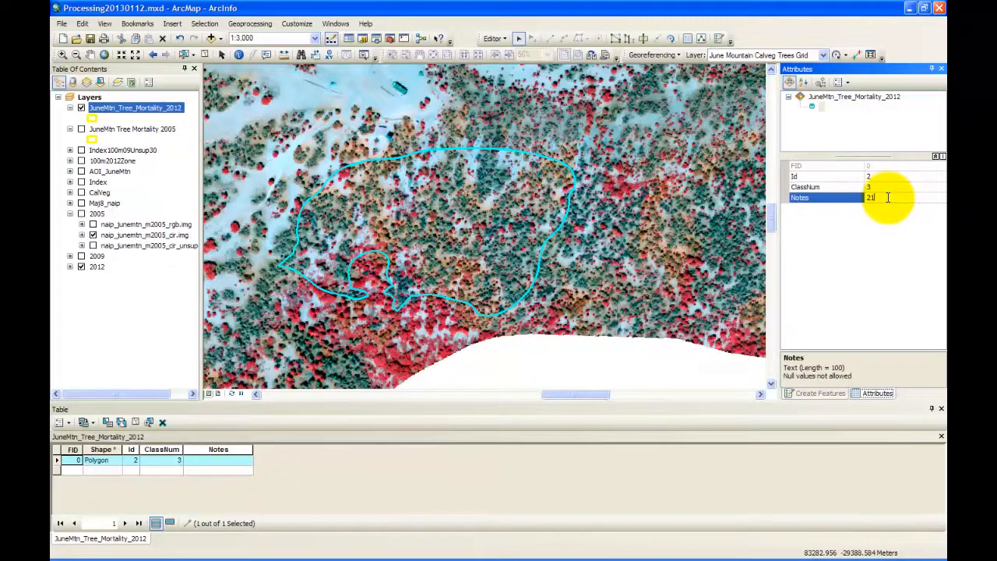
type("2012")
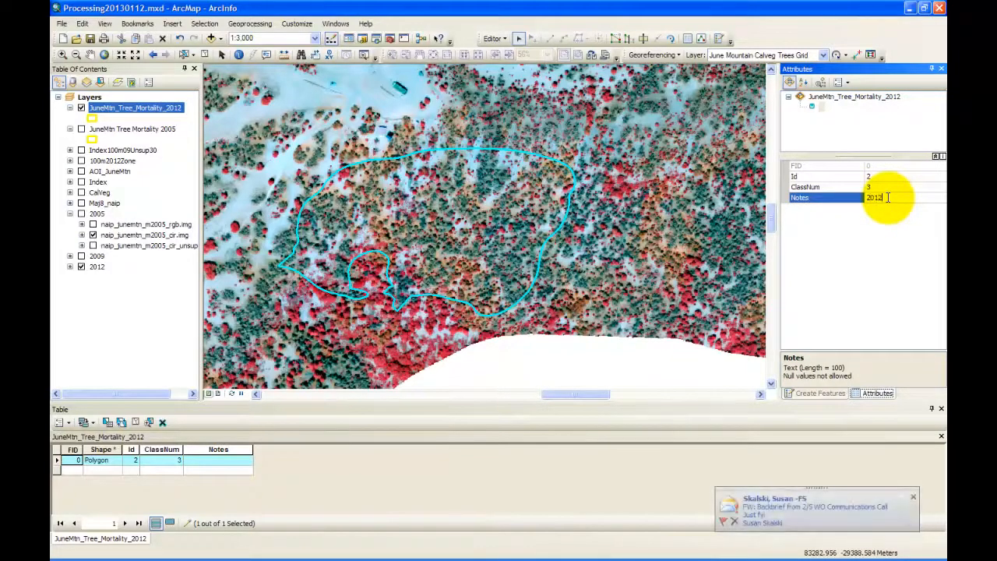
left_click(913, 497)
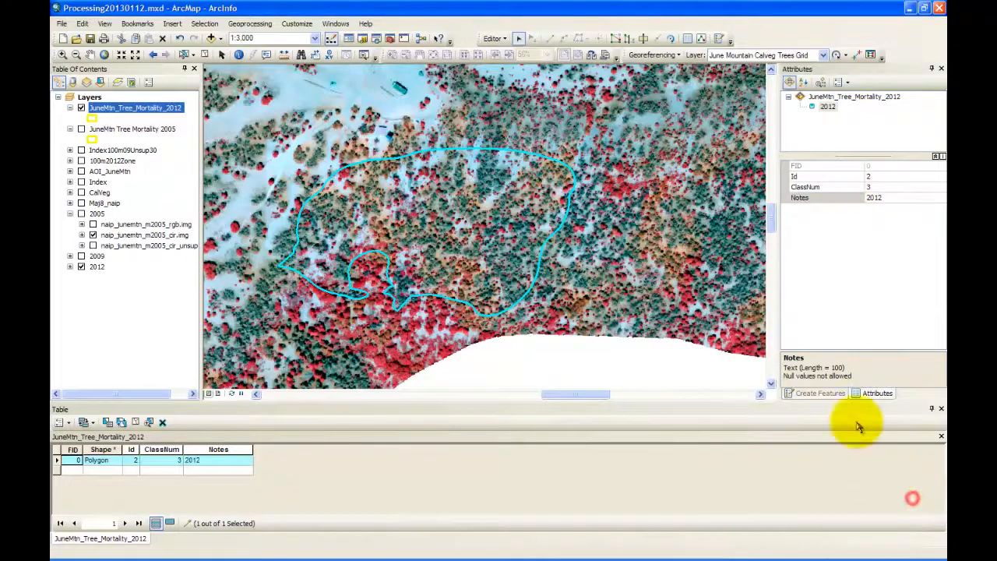
Step: Save the 2012 layer's edits, end the edit session, and save the map document
left_click(499, 38)
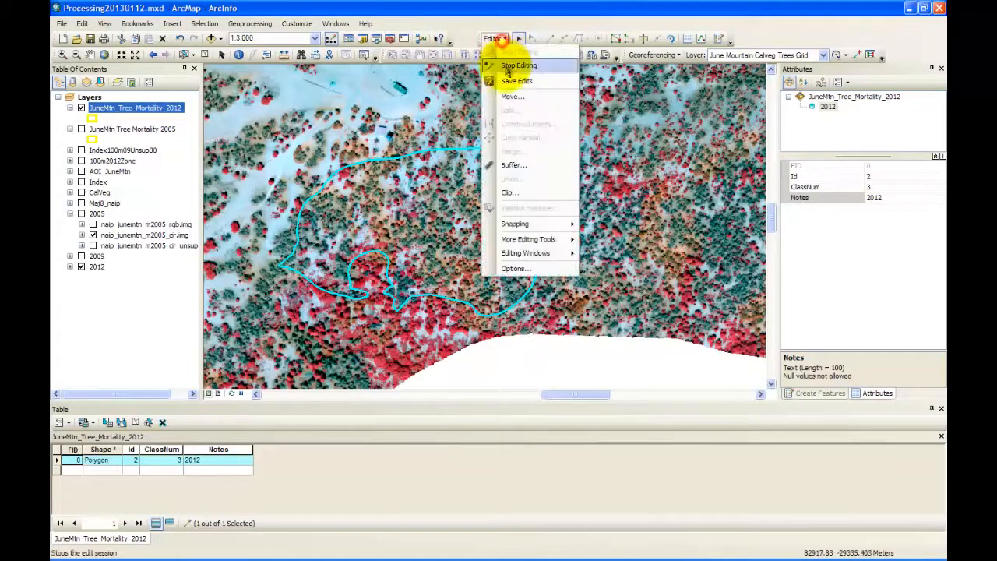
left_click(508, 77)
left_click(494, 37)
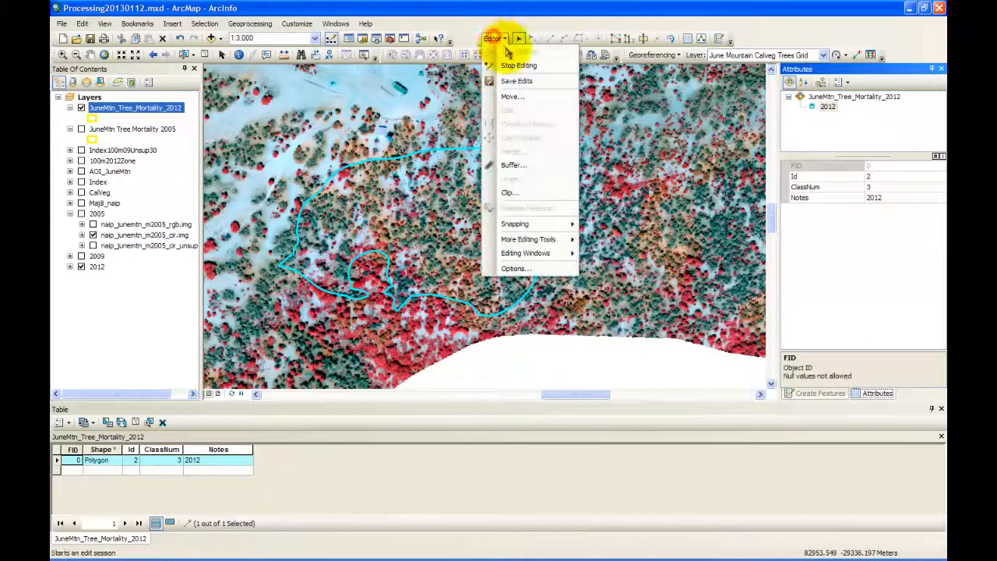
left_click(505, 62)
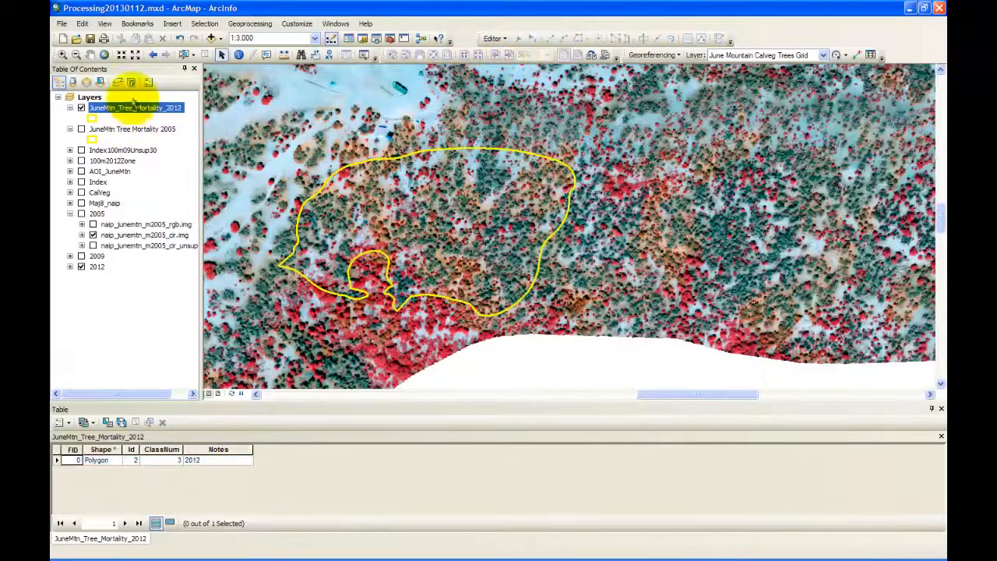
left_click(90, 39)
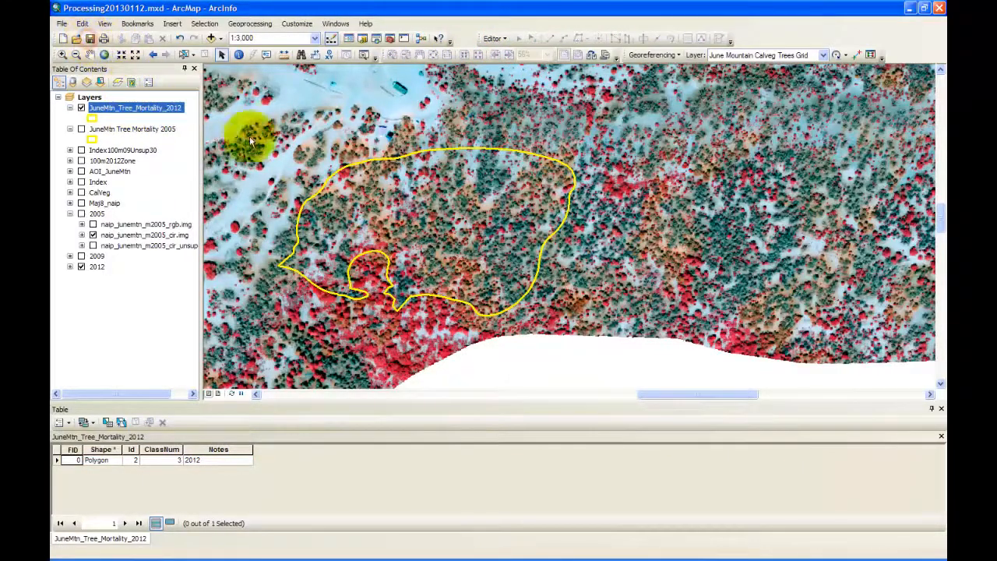
Step: Turn on the JuneMtn Tree Mortality 2005 layer and move it above JuneMtn_Tree_Mortality_2012 in the drawing order
left_click(81, 128)
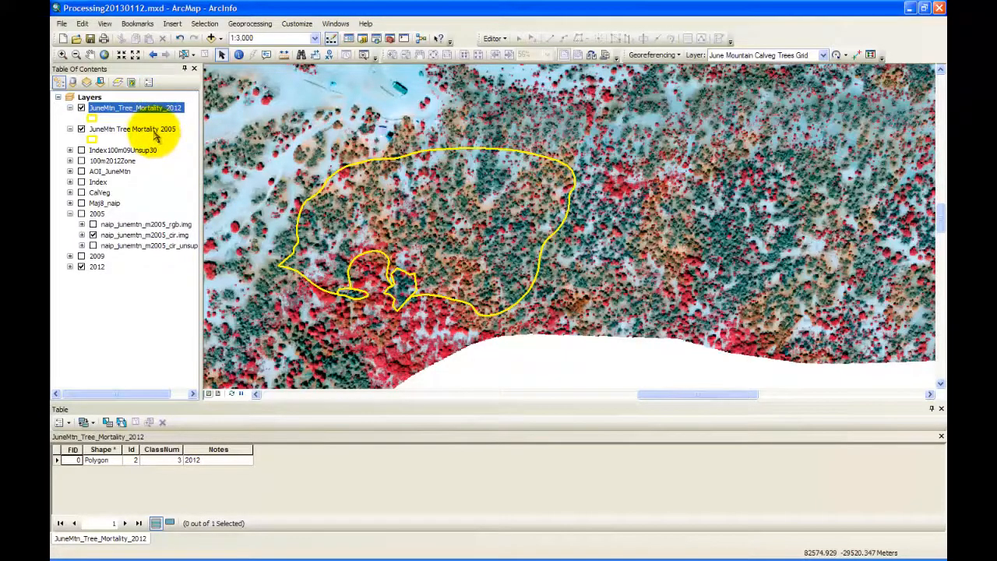
left_click_drag(156, 136, 158, 113)
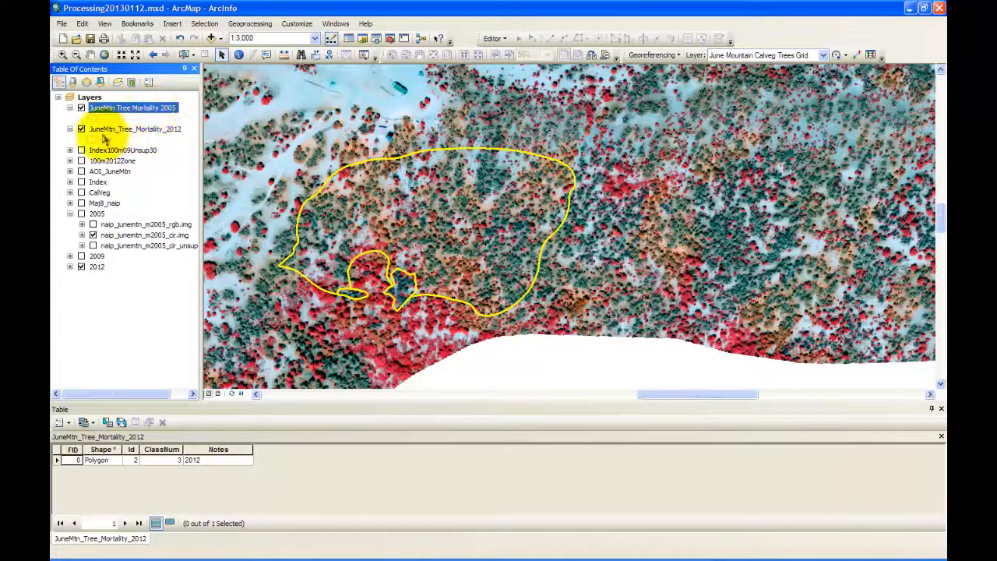
Step: Try a red outline color for the JuneMtn Tree Mortality 2005 polygons
left_click(94, 139)
left_click(460, 260)
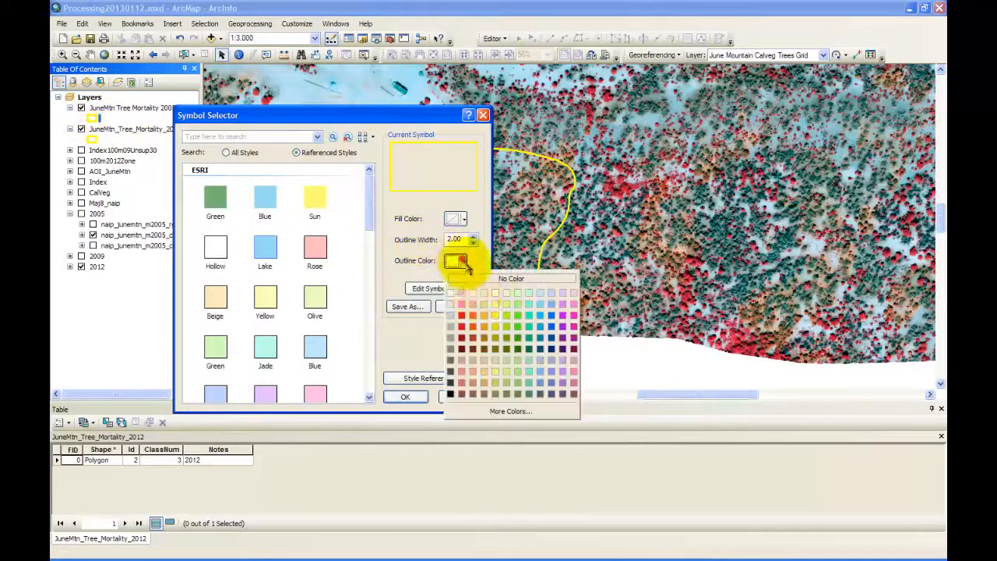
left_click(469, 323)
left_click(417, 396)
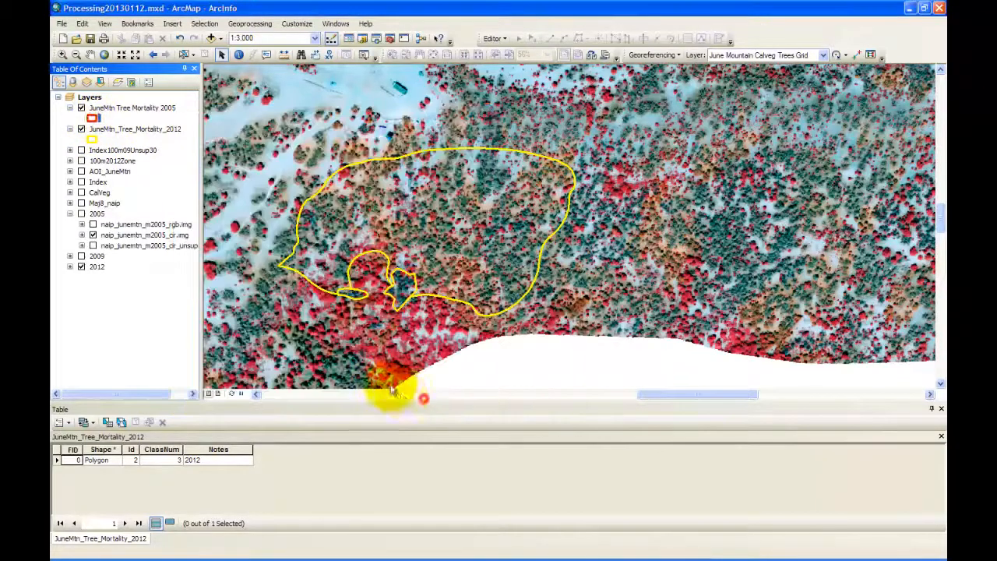
Step: Set the outline color of the JuneMtn Tree Mortality 2005 polygons to green
left_click(92, 118)
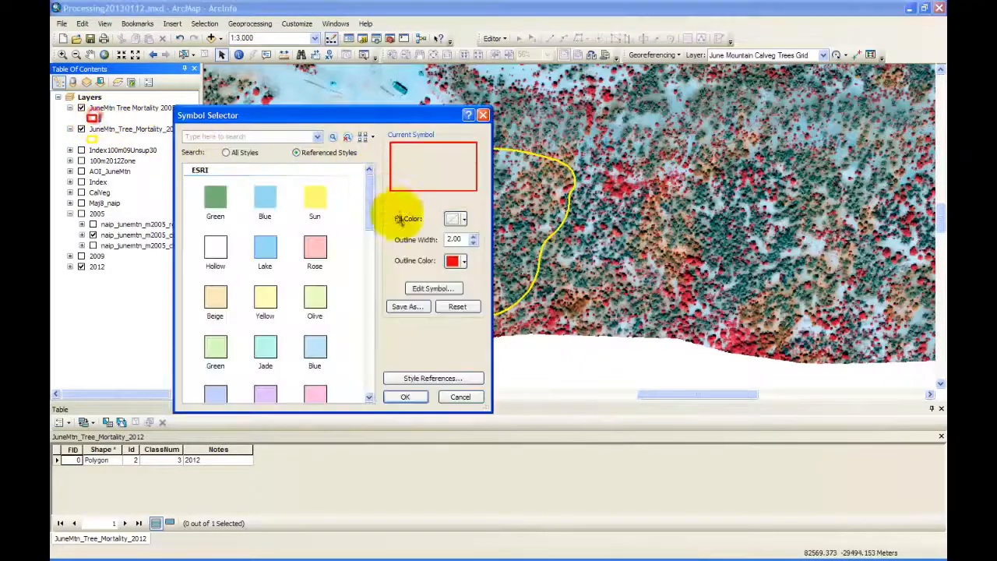
left_click(460, 261)
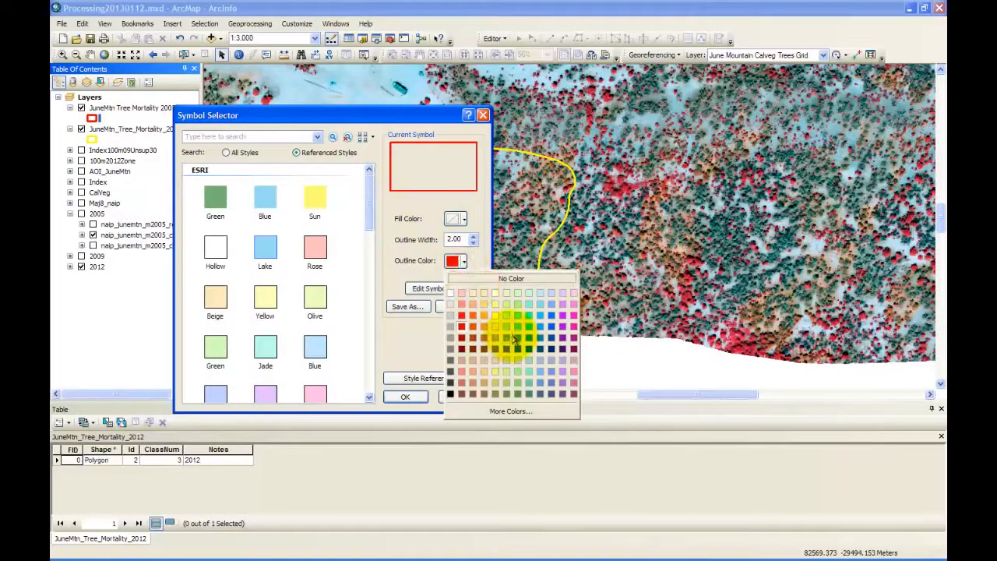
left_click(518, 337)
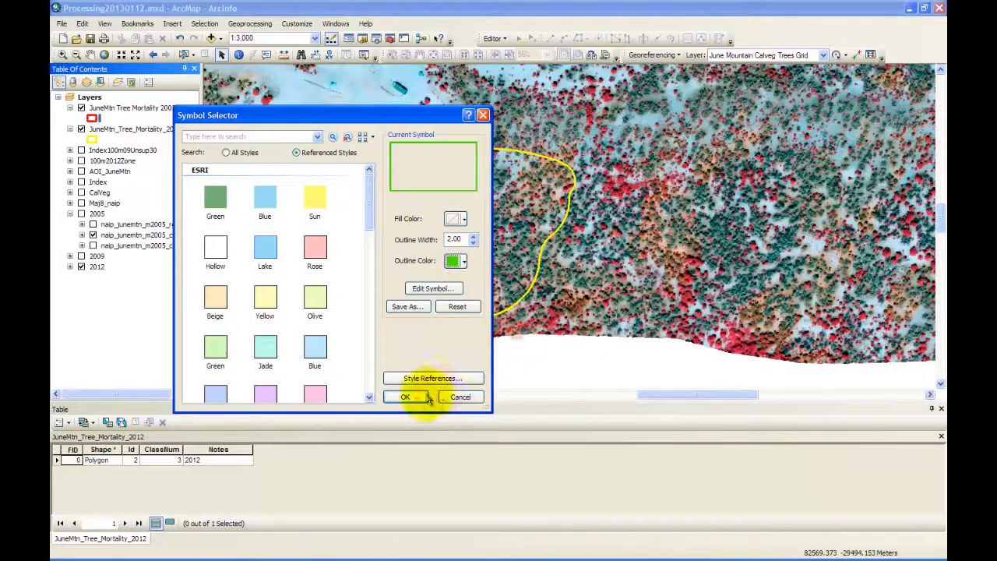
left_click(406, 396)
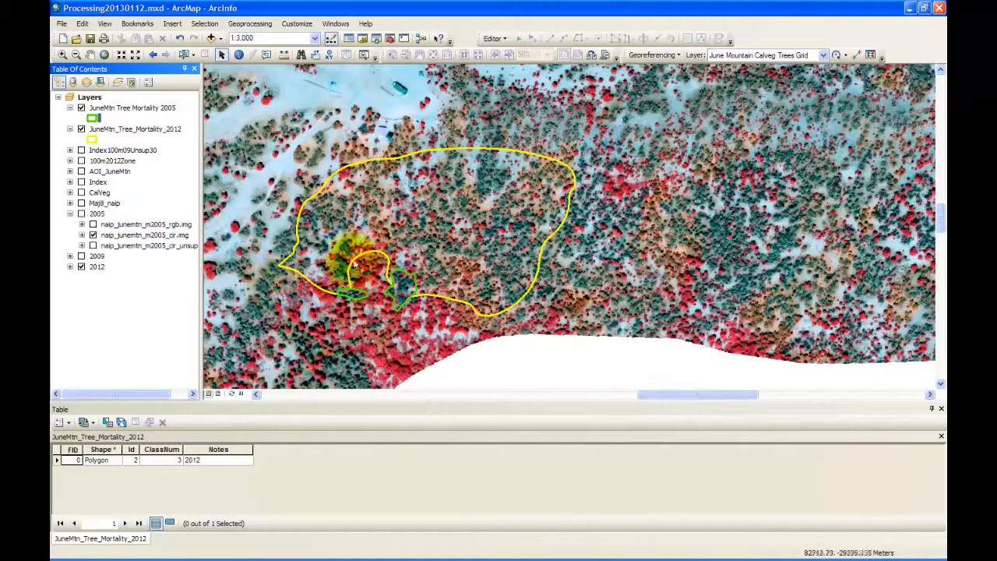